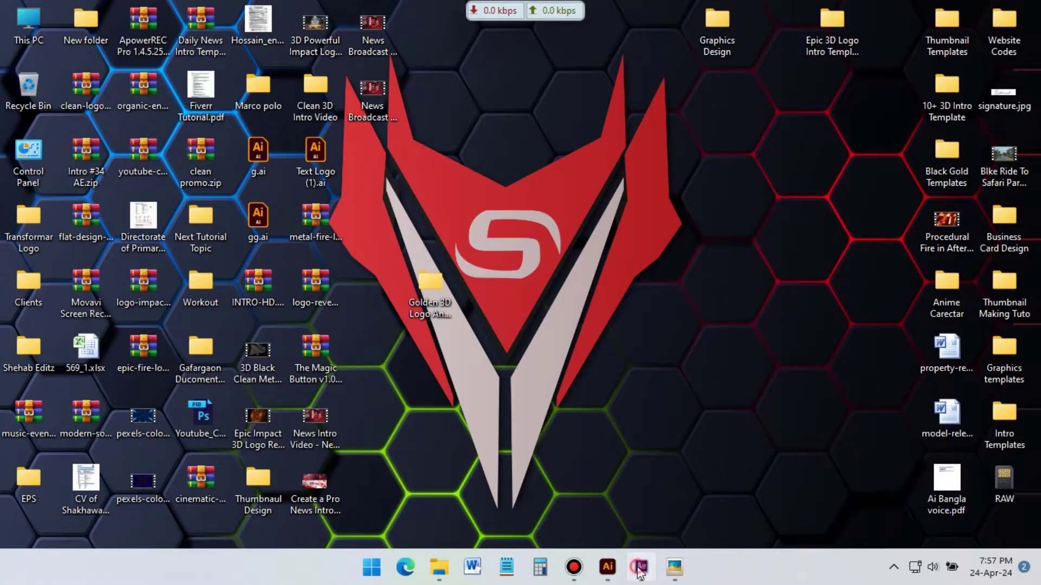
# - Switch to After Effects and create a 1920 x 1080, 30 fps composition named main with a 15-second duration
pyautogui.click(640, 567)
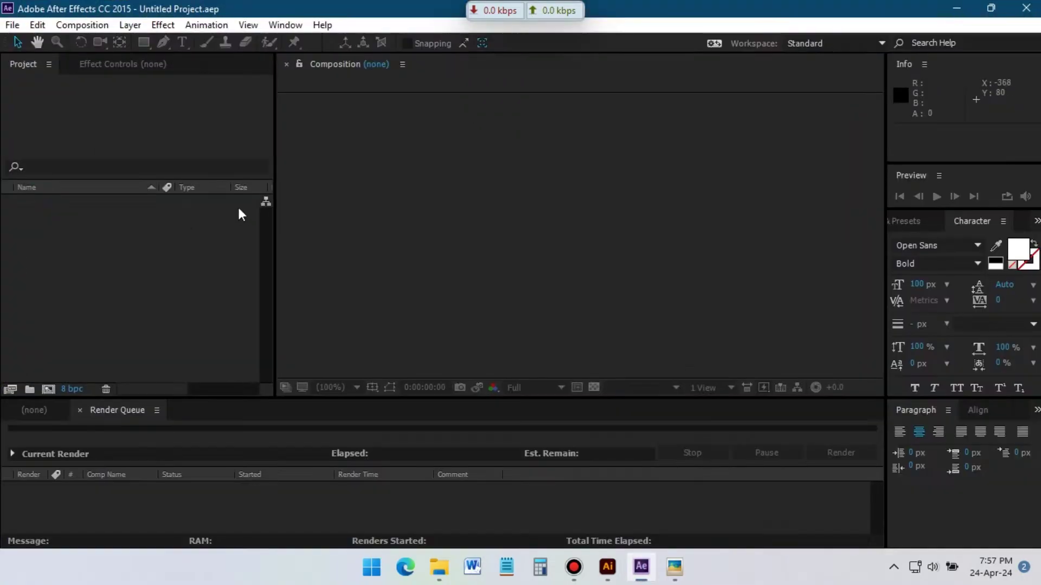
pyautogui.click(49, 390)
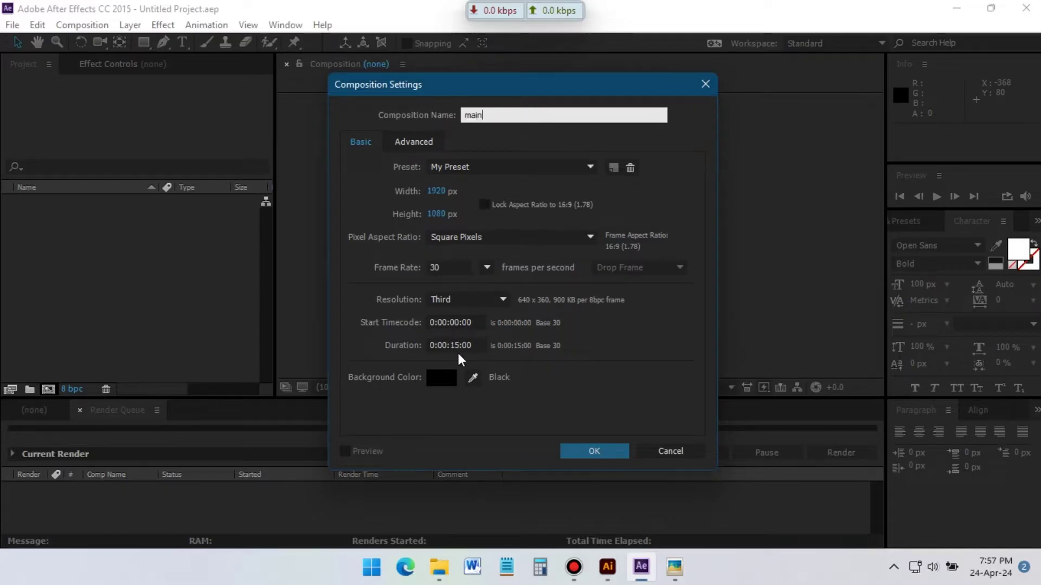
pyautogui.click(610, 458)
# - Import the Files folder and add hdri.png and the three Pattern 3_NRM textures to the main composition as layers
pyautogui.doubleClick(137, 270)
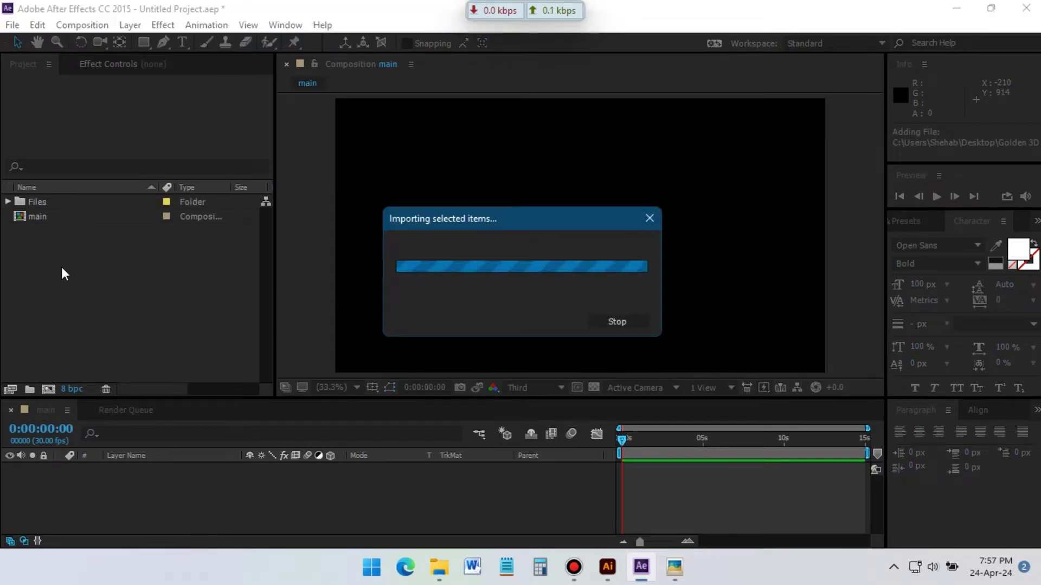
pyautogui.click(7, 202)
pyautogui.click(60, 274)
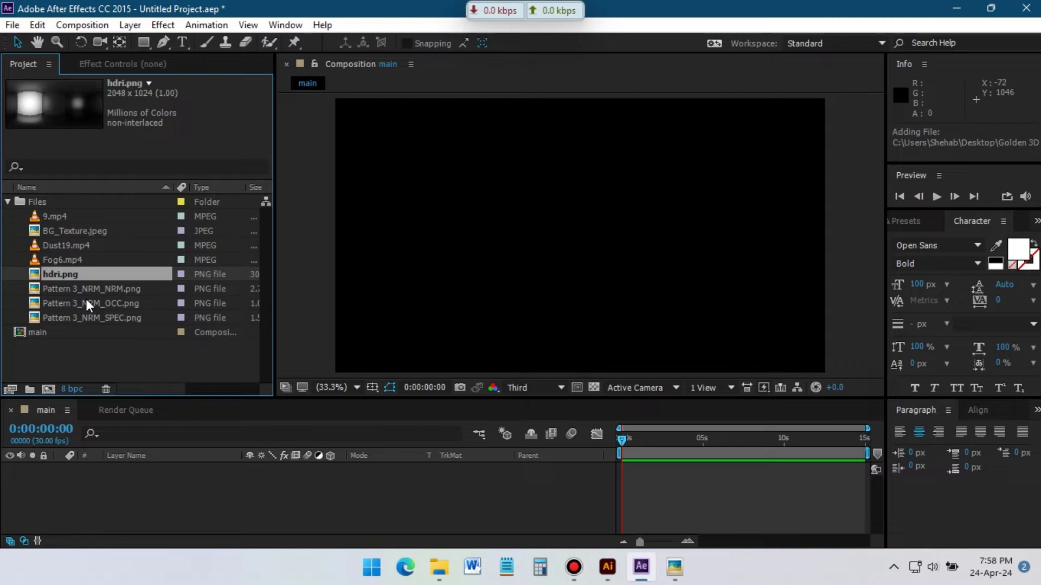
pyautogui.keyDown('shift'); pyautogui.click(68, 318); pyautogui.keyUp('shift')
pyautogui.moveTo(61, 289); pyautogui.dragTo(106, 502)
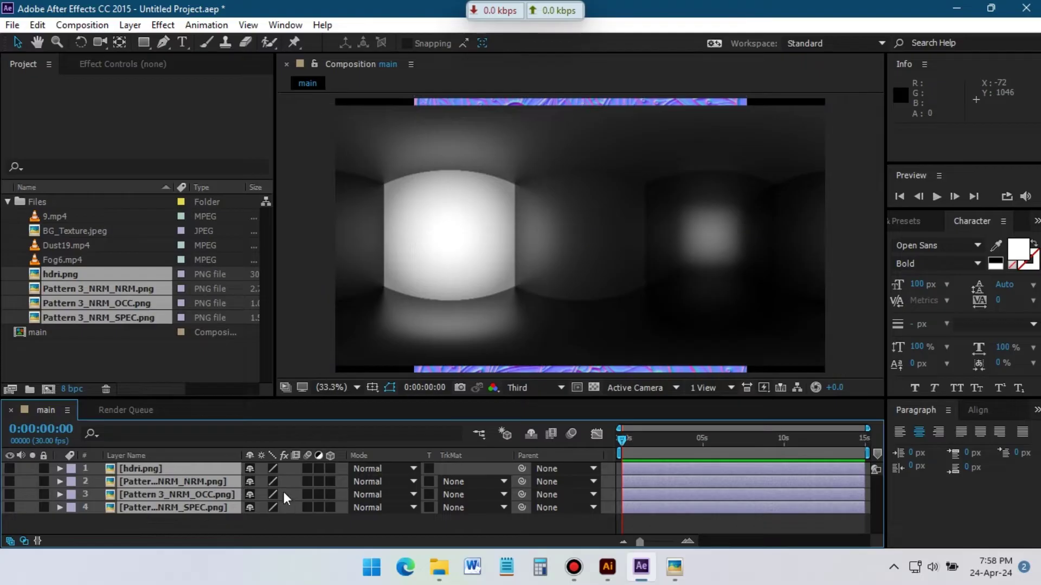
# - Mark the four image layers as shy and hide shy layers, then add Dust19.mp4 to the composition and hide it likewise
pyautogui.moveTo(252, 470); pyautogui.dragTo(250, 507)
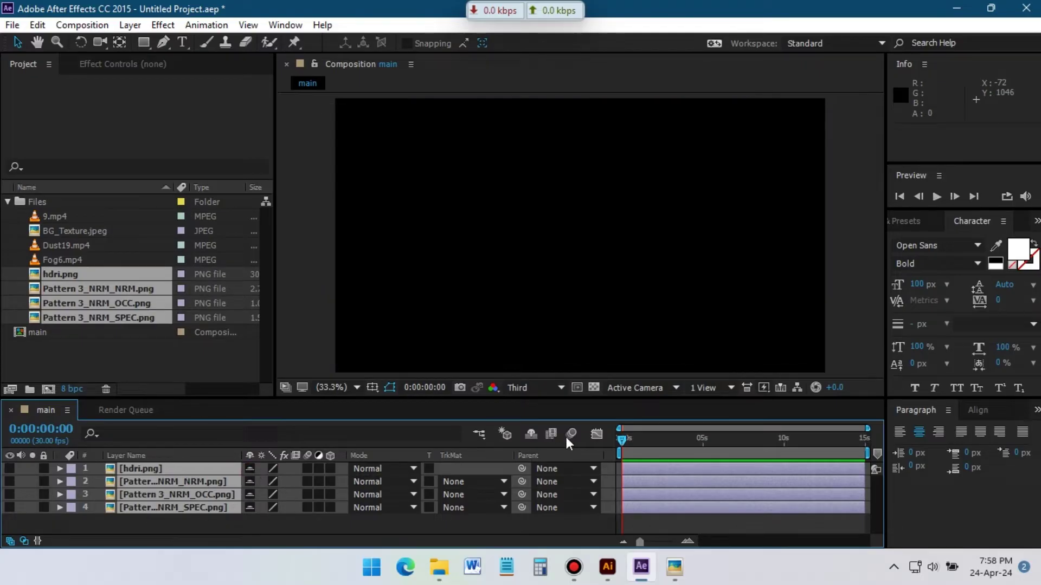
pyautogui.click(532, 434)
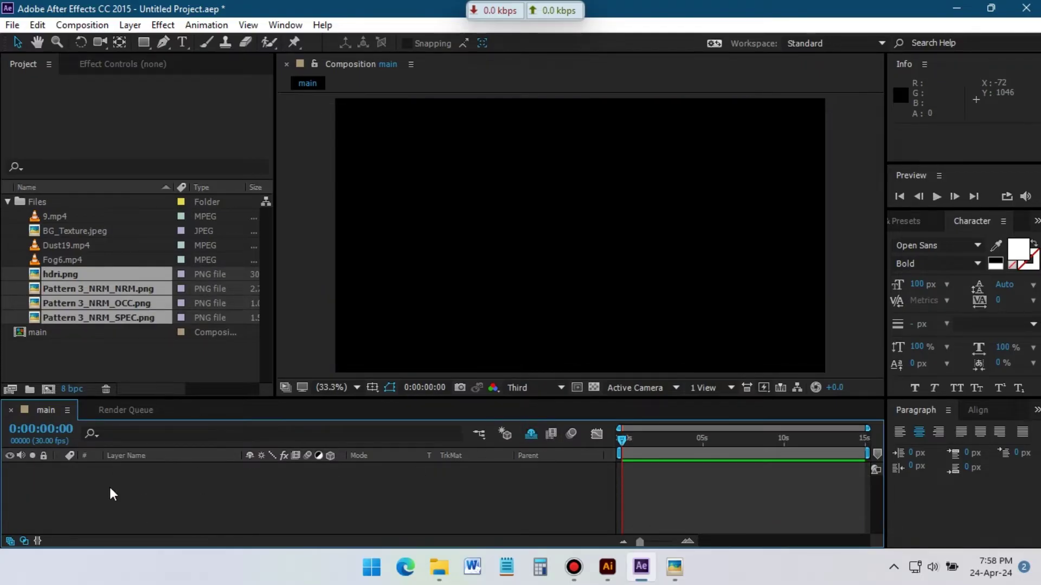
pyautogui.moveTo(64, 247); pyautogui.dragTo(90, 513)
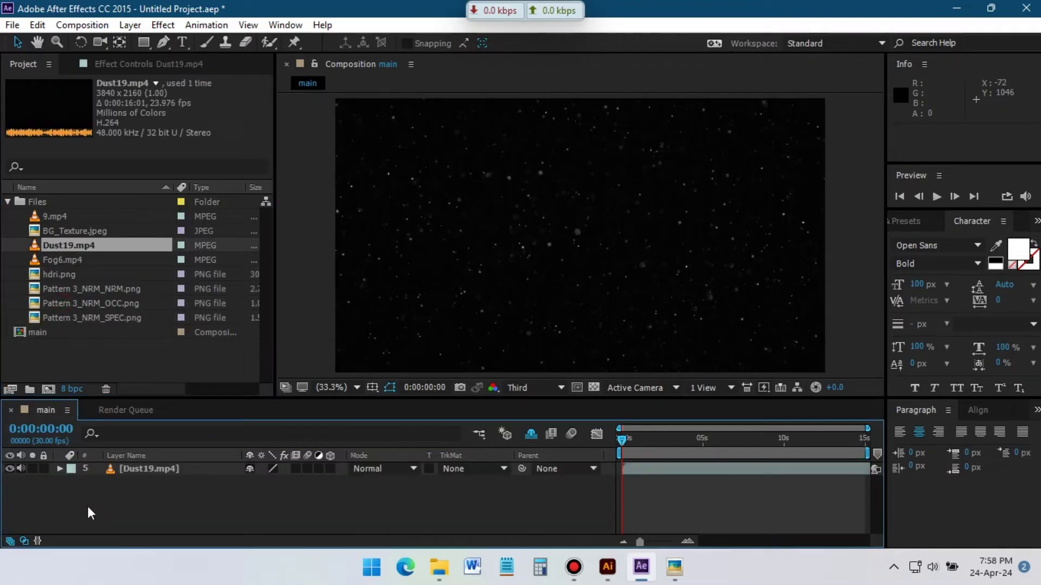
pyautogui.click(250, 469)
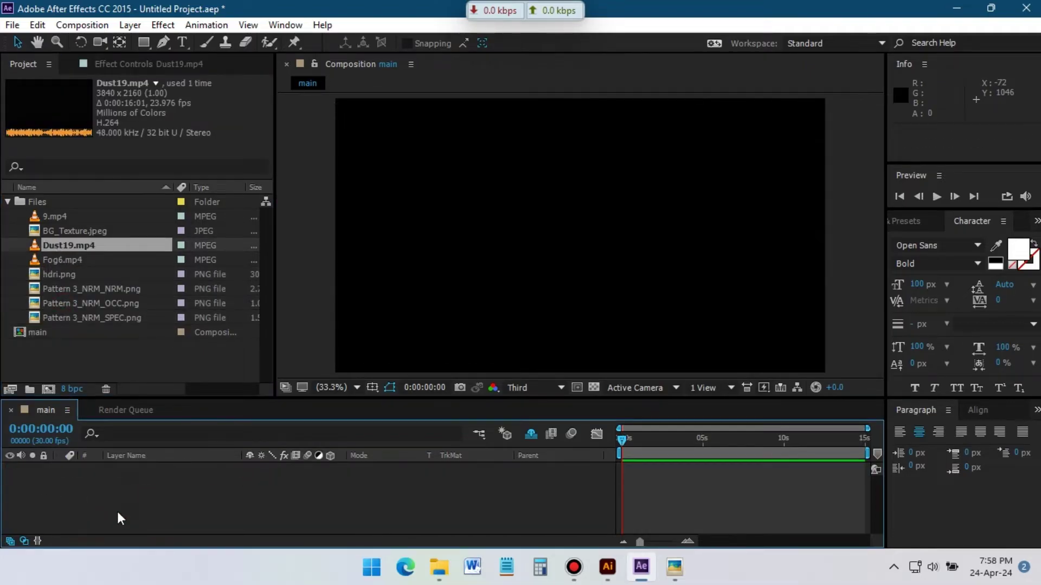
# - Create a white 1920 x 1080 solid layer named Logo_mask
pyautogui.rightClick(120, 518)
pyautogui.moveTo(154, 360)
pyautogui.click(384, 400)
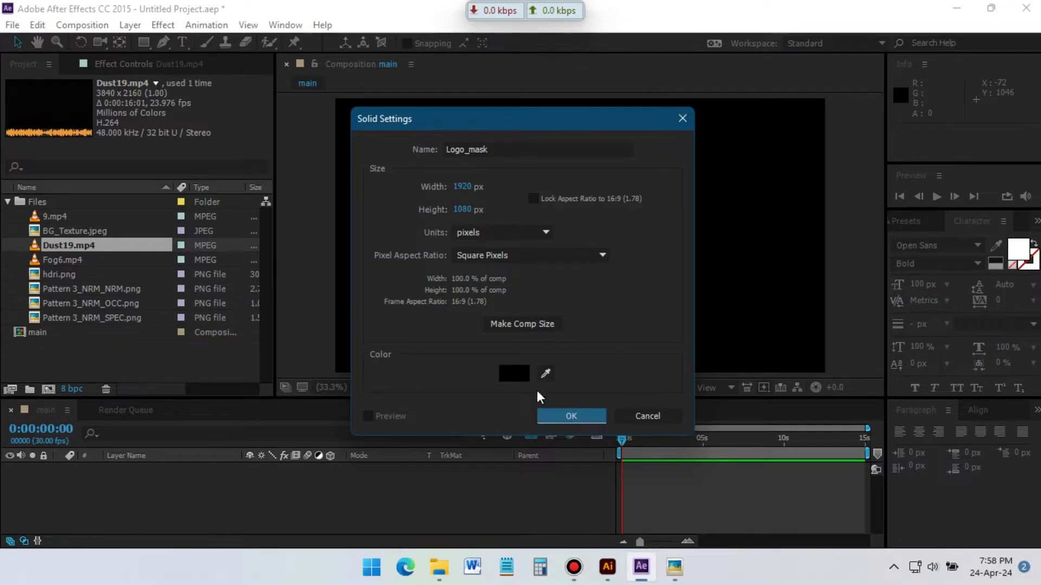
pyautogui.click(513, 373)
pyautogui.click(153, 331)
pyautogui.click(466, 335)
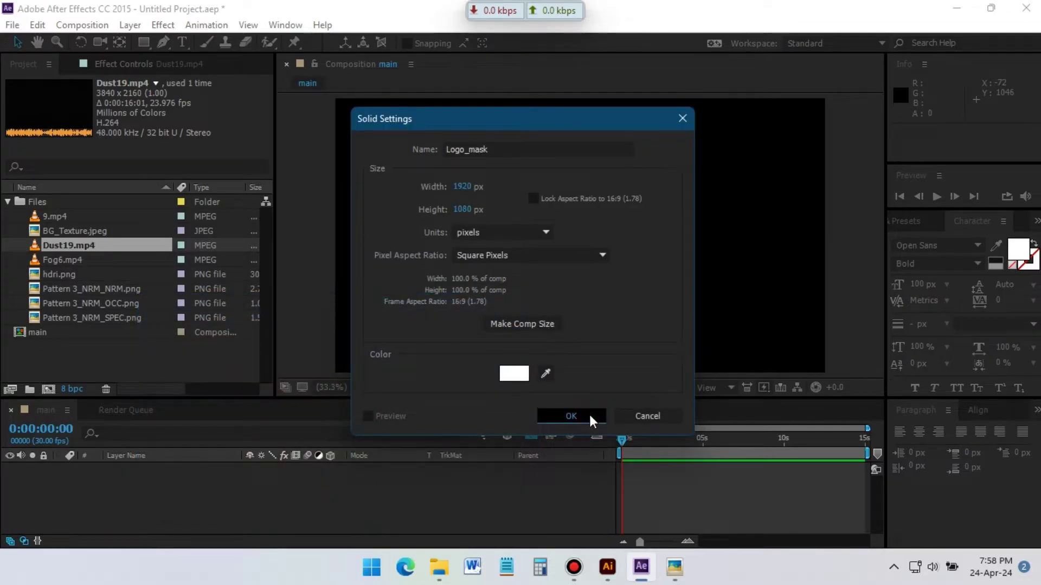
pyautogui.click(587, 415)
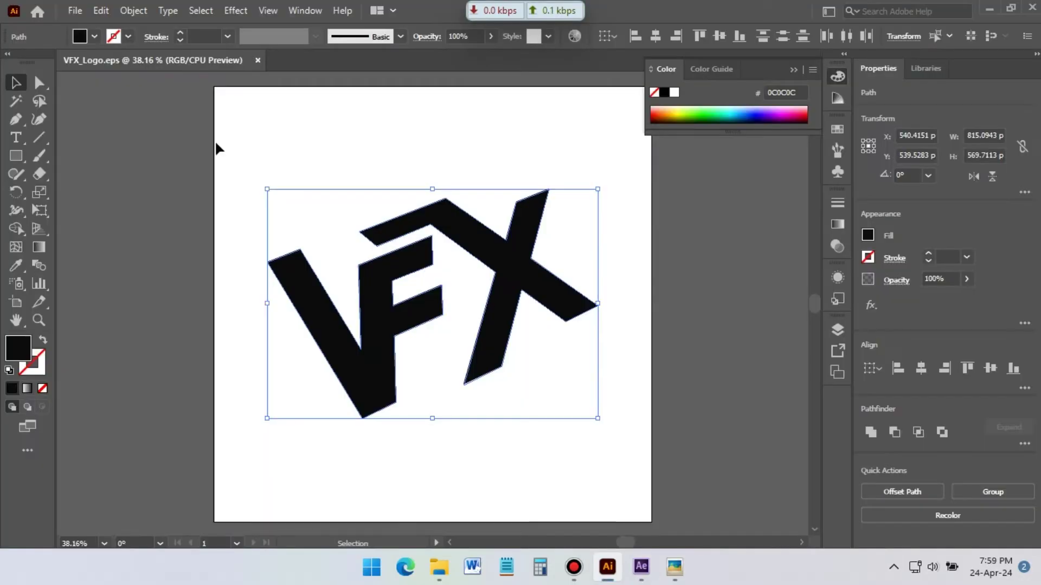
# - Copy the VFX logo paths from VFX_Logo.eps in Illustrator, paste them as masks onto Logo_mask in After Effects, and turn off that layer's visibility
pyautogui.click(101, 11)
pyautogui.click(128, 85)
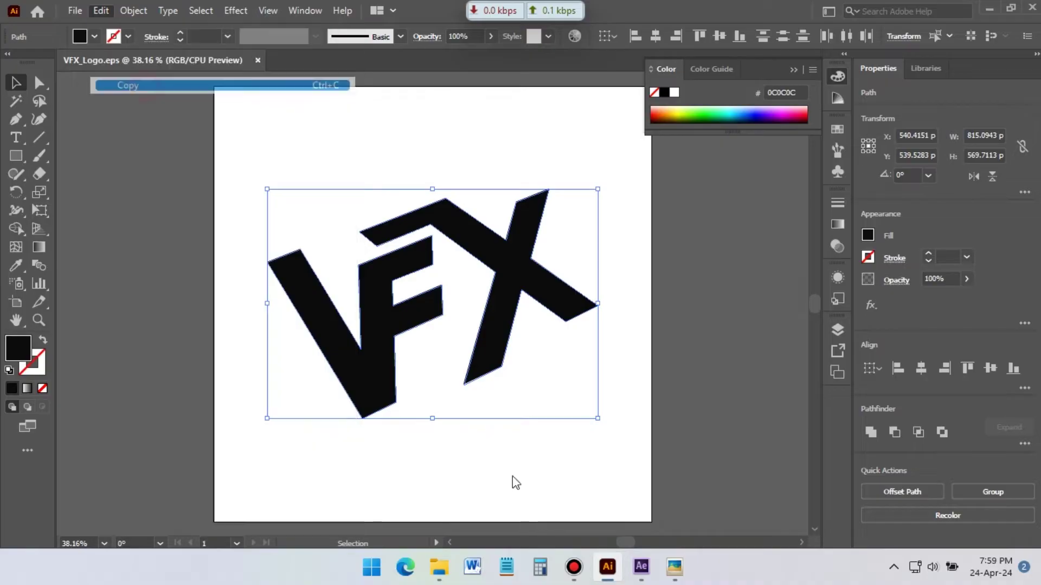
pyautogui.click(641, 567)
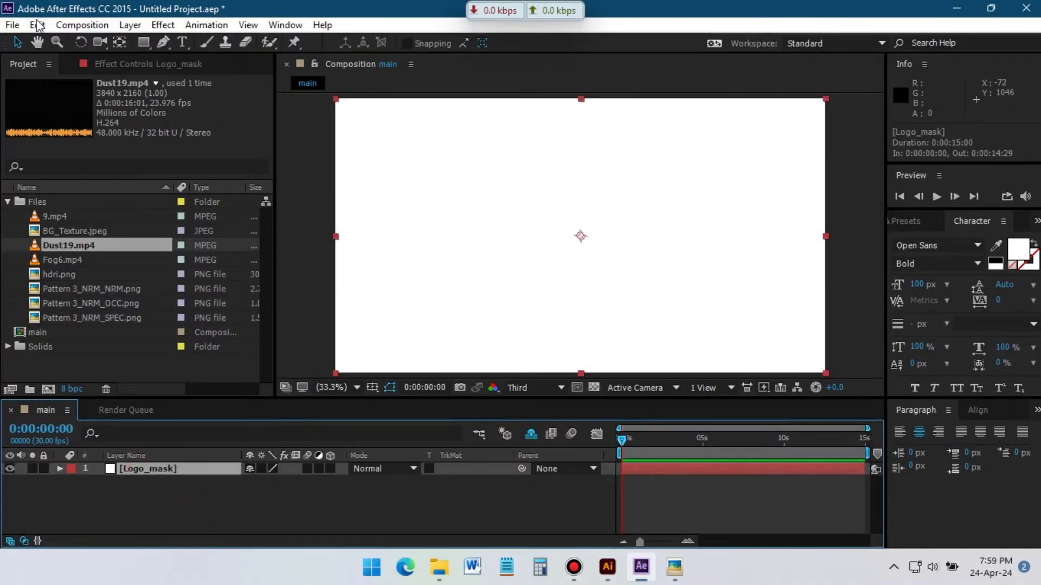
pyautogui.click(38, 25)
pyautogui.click(99, 183)
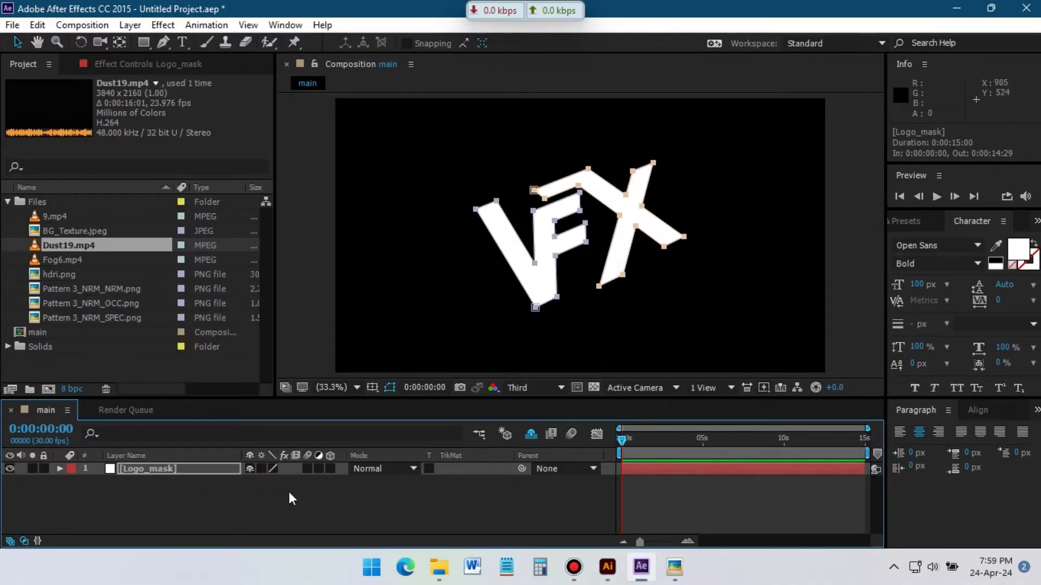
pyautogui.click(202, 499)
pyautogui.click(10, 469)
# - Create a black 1920 x 1080 solid layer named Element 3D
pyautogui.rightClick(133, 510)
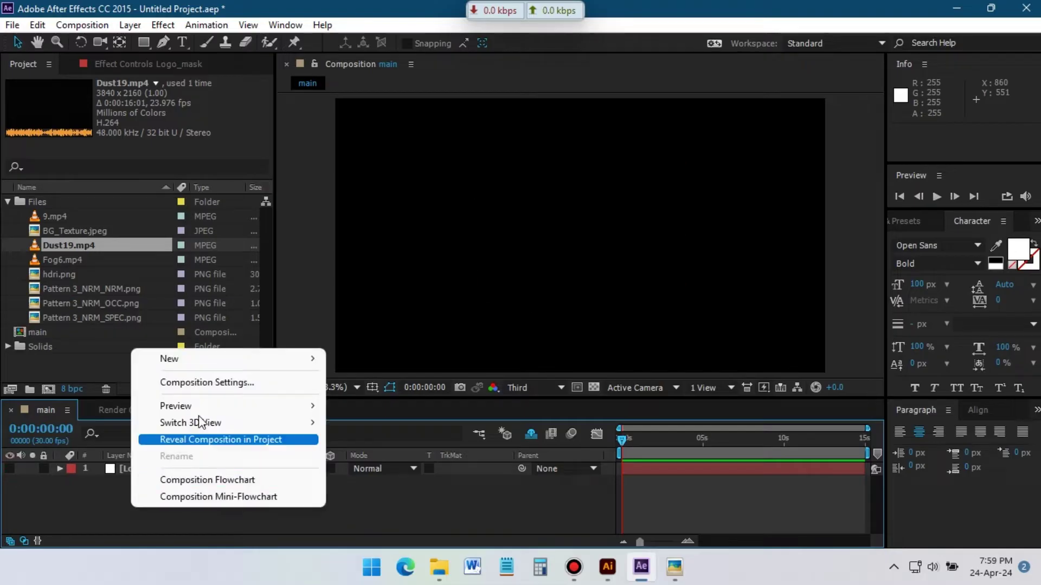
pyautogui.moveTo(227, 359)
pyautogui.click(364, 399)
pyautogui.write('Elem')
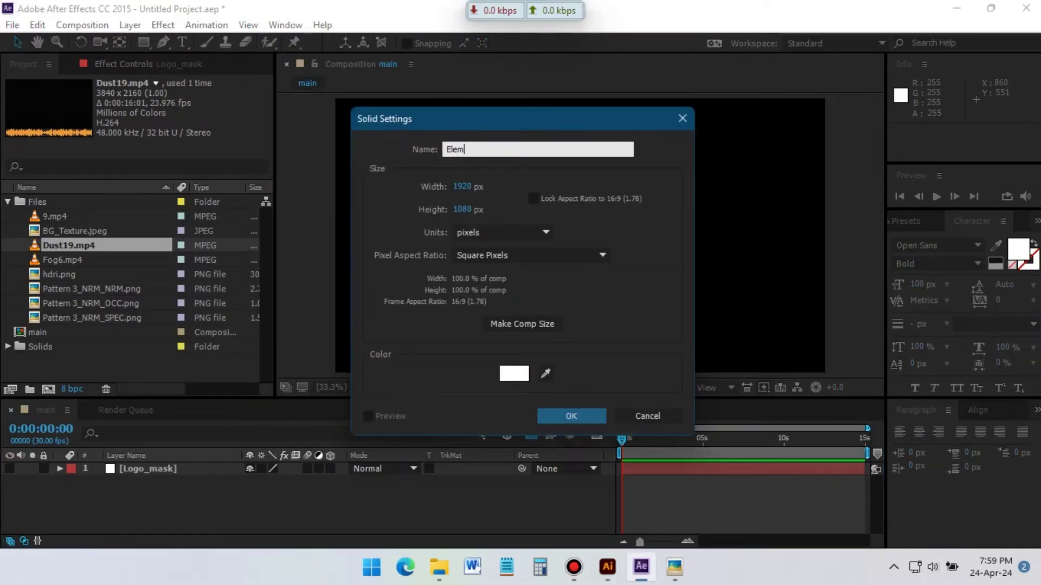
pyautogui.write('ent 3D')
pyautogui.click(514, 373)
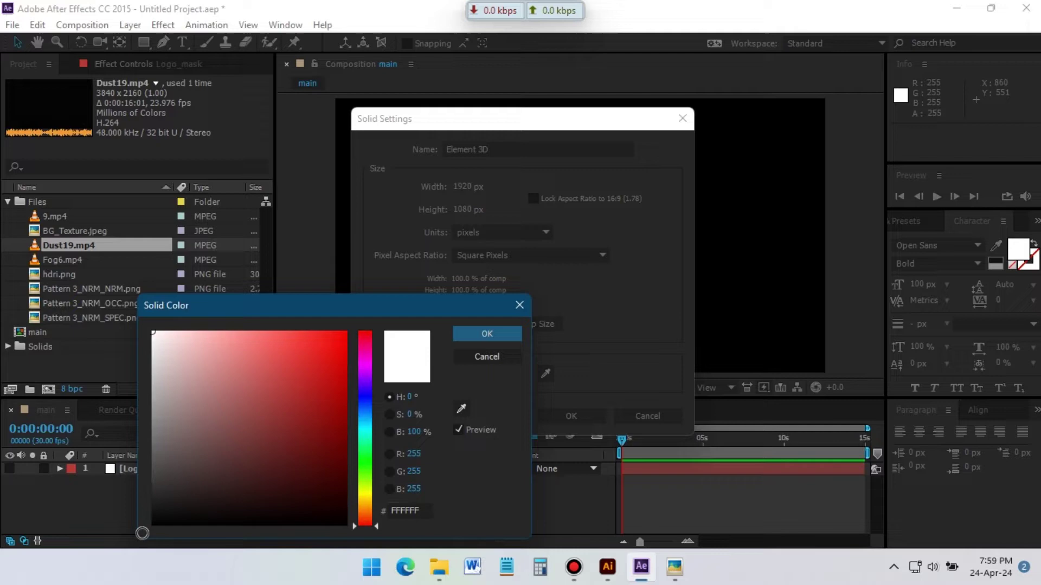
pyautogui.click(513, 334)
pyautogui.click(574, 418)
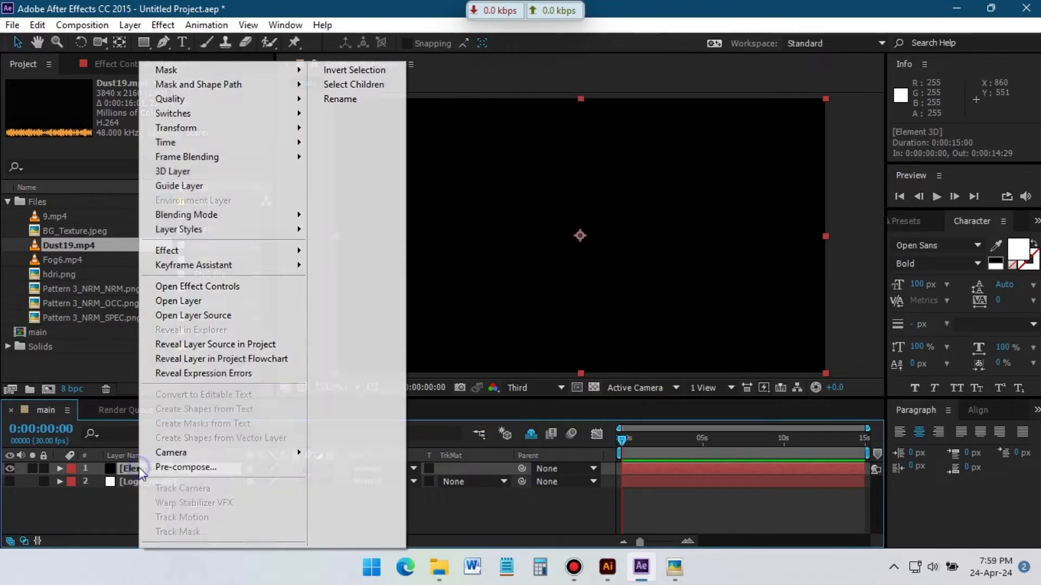
# - Apply the Video Copilot Element effect to the Element 3D layer
pyautogui.rightClick(139, 468)
pyautogui.moveTo(238, 252)
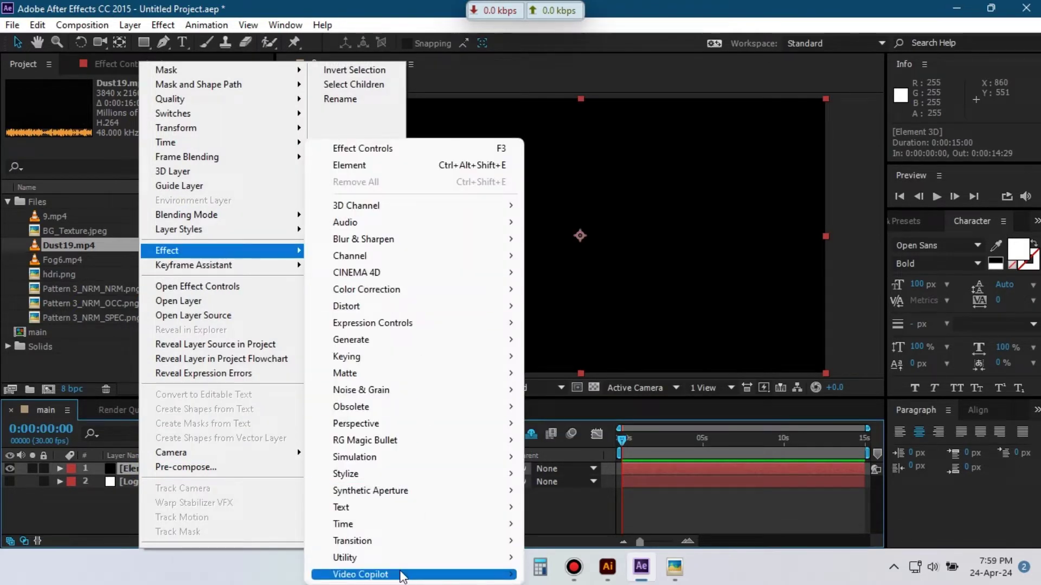
pyautogui.moveTo(400, 575)
pyautogui.click(564, 507)
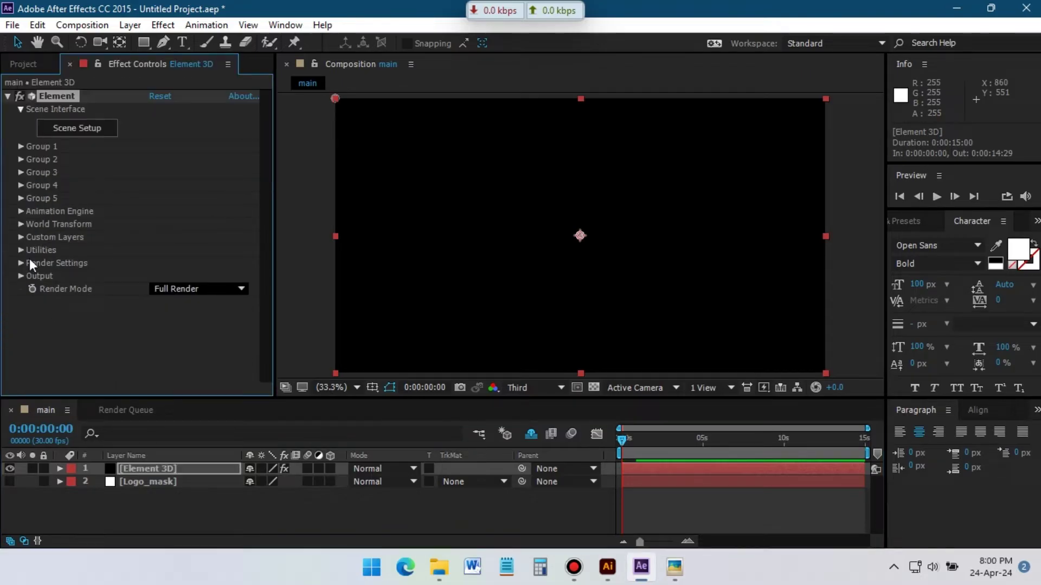
# - Set Path Layer 1 of the Element effect's custom text and masks to Logo_mask
pyautogui.click(21, 236)
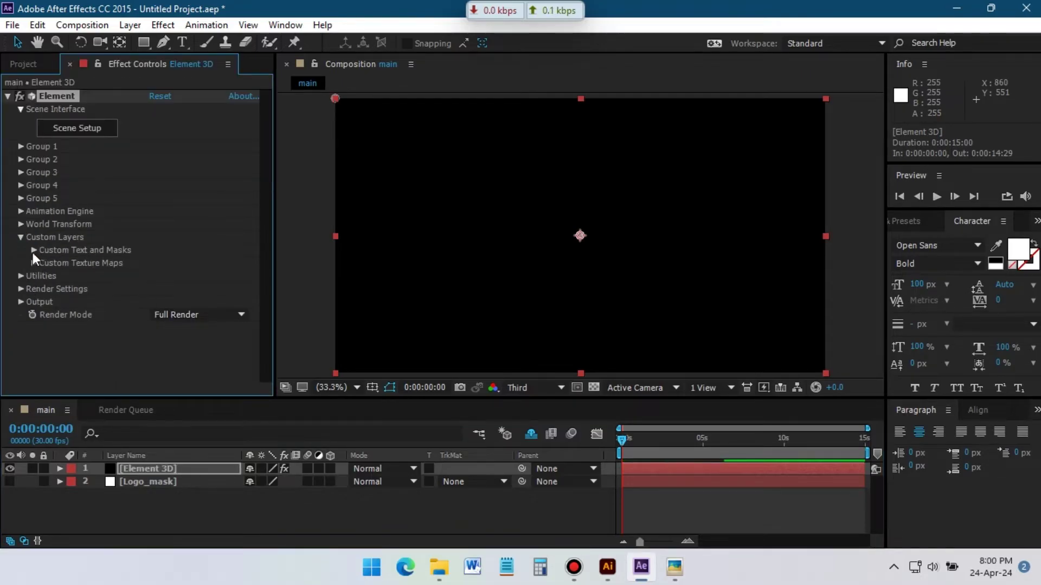
pyautogui.click(34, 249)
pyautogui.scroll(-2, 31, 250)
pyautogui.click(185, 206)
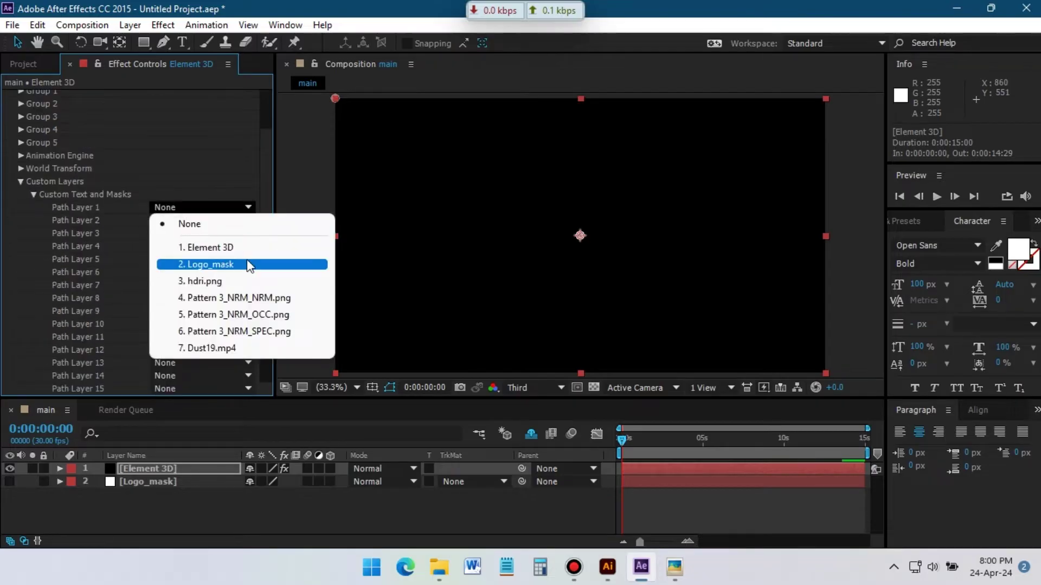
pyautogui.click(246, 259)
pyautogui.click(34, 195)
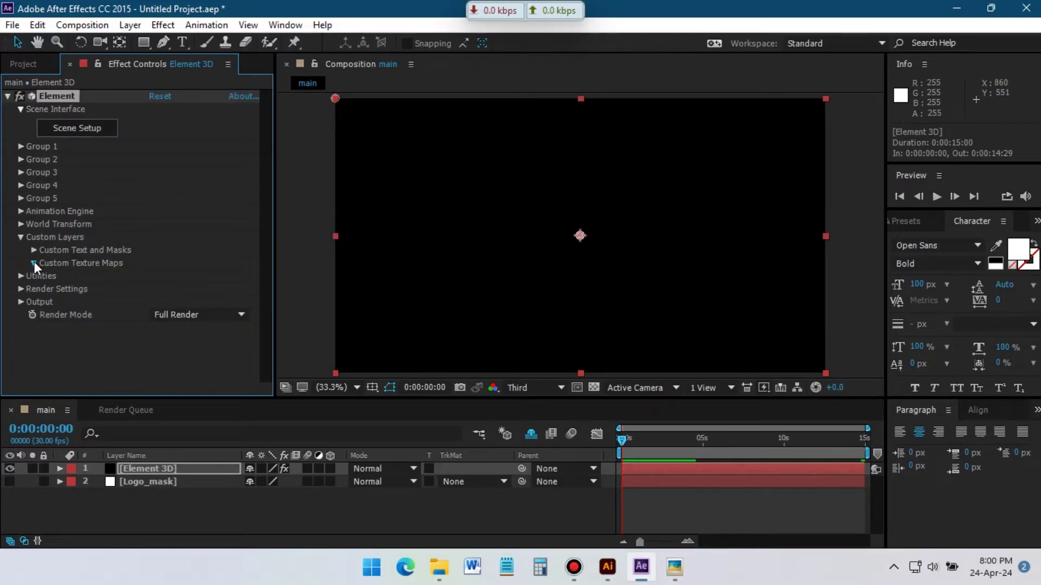
# - Assign the Pattern 3_NRM NRM, OCC and SPEC images to custom texture map Layers 1, 2 and 3 respectively
pyautogui.click(33, 263)
pyautogui.scroll(-3, 31, 264)
pyautogui.click(173, 129)
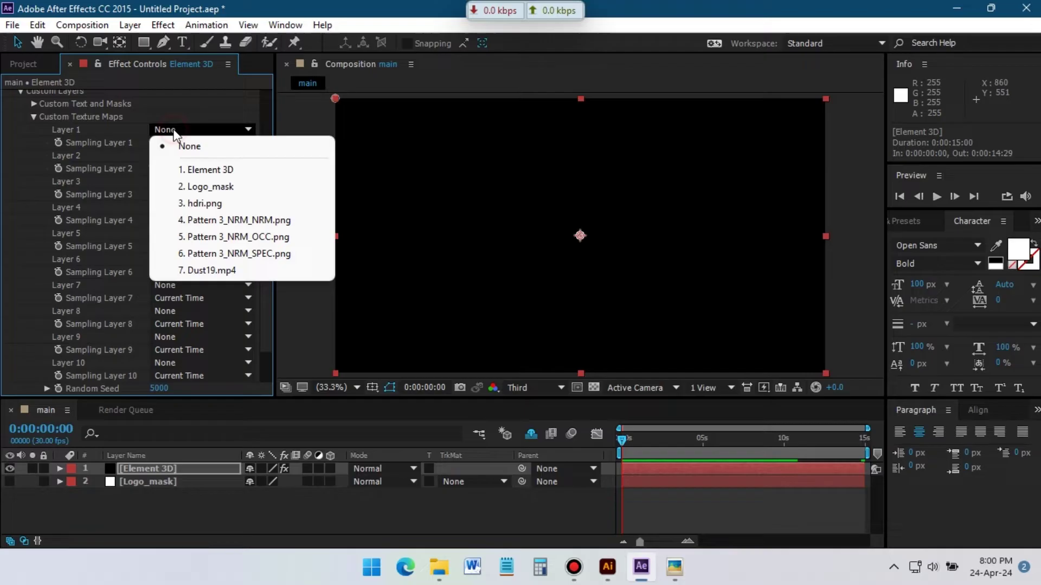
pyautogui.click(206, 218)
pyautogui.click(186, 155)
pyautogui.click(216, 263)
pyautogui.click(192, 182)
pyautogui.click(217, 306)
# - Leave custom texture map Layer 4 at None and assign Dust19.mp4 to Layer 5
pyautogui.click(184, 209)
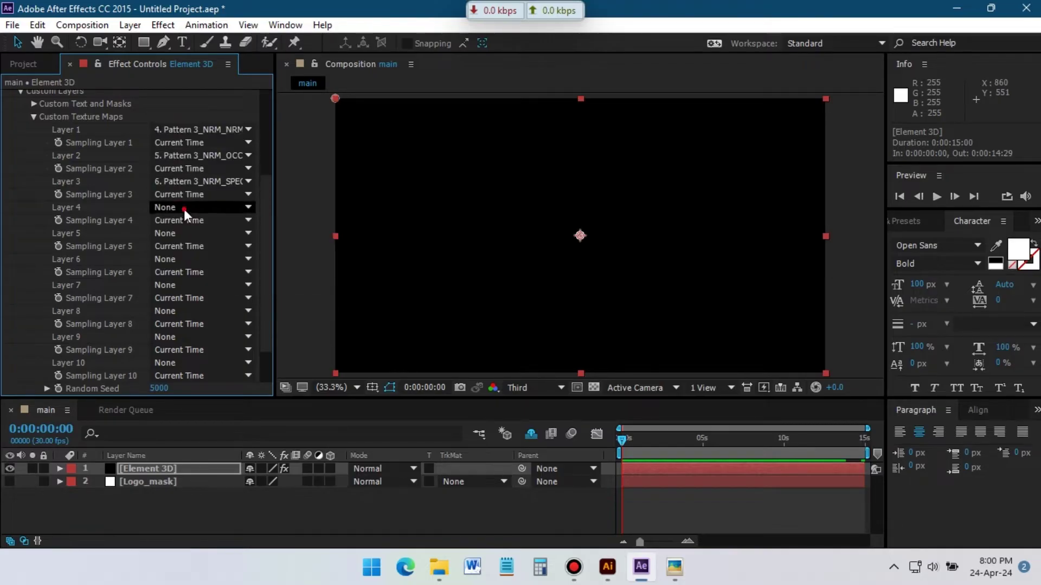
pyautogui.click(190, 228)
pyautogui.click(191, 233)
pyautogui.click(237, 374)
pyautogui.click(21, 92)
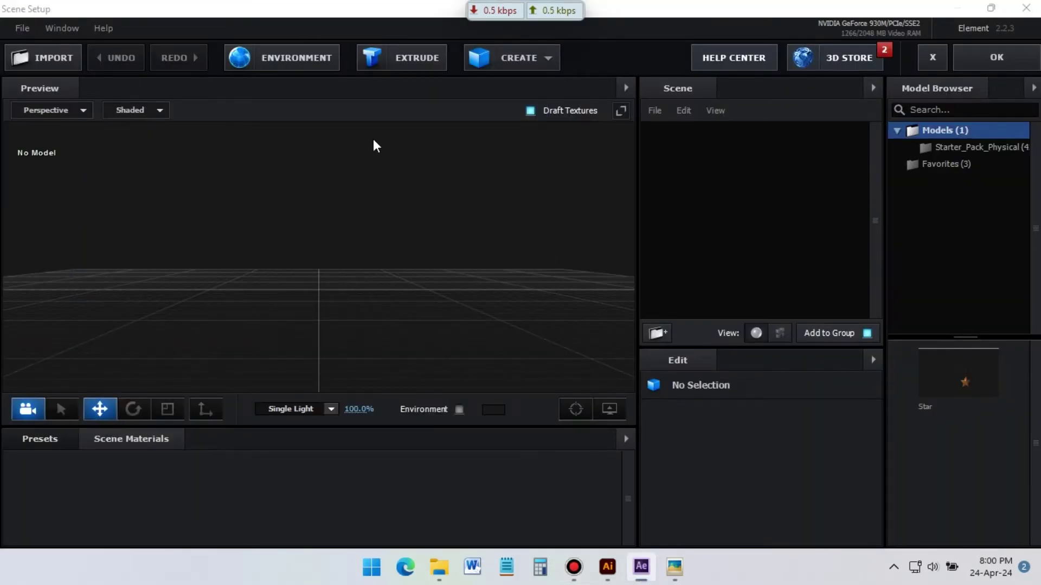
# - Extrude the logo path into a 3D model in Element's Scene Setup and set its Path Resolution to Extreme
pyautogui.click(409, 64)
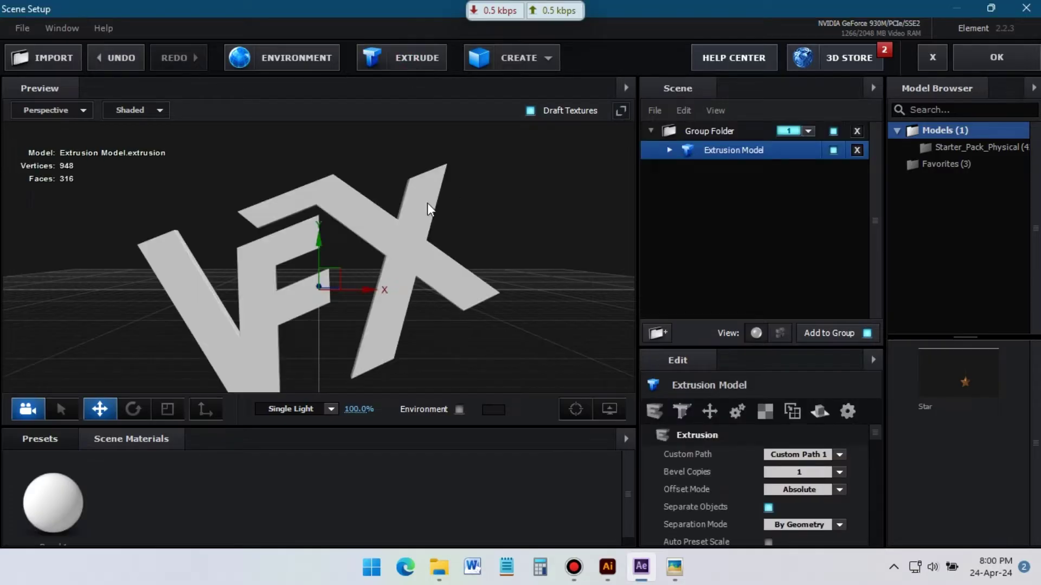
pyautogui.moveTo(476, 213); pyautogui.dragTo(509, 244)
pyautogui.scroll(-5, 850, 495)
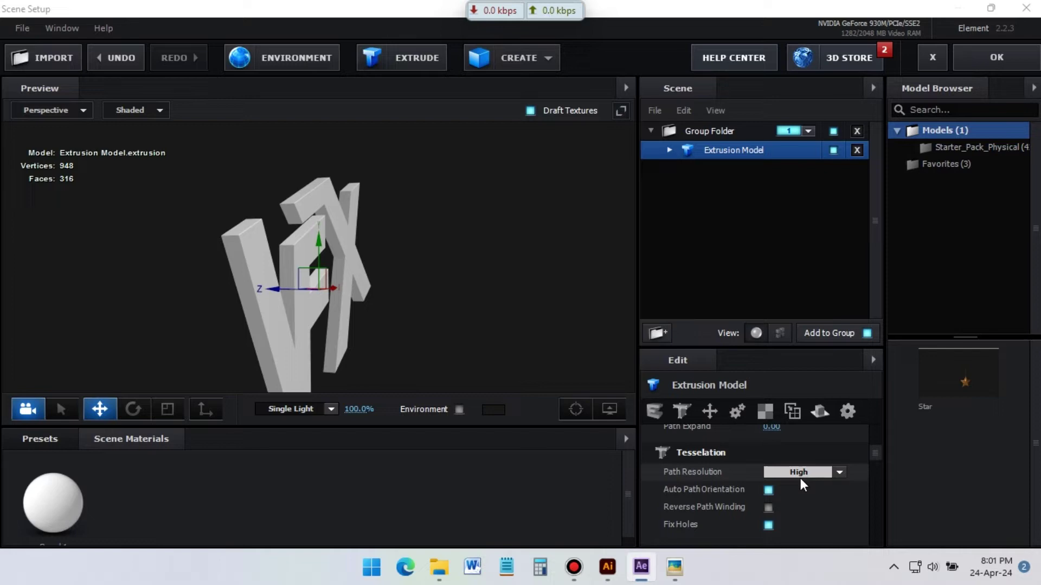
pyautogui.click(839, 428)
pyautogui.click(802, 511)
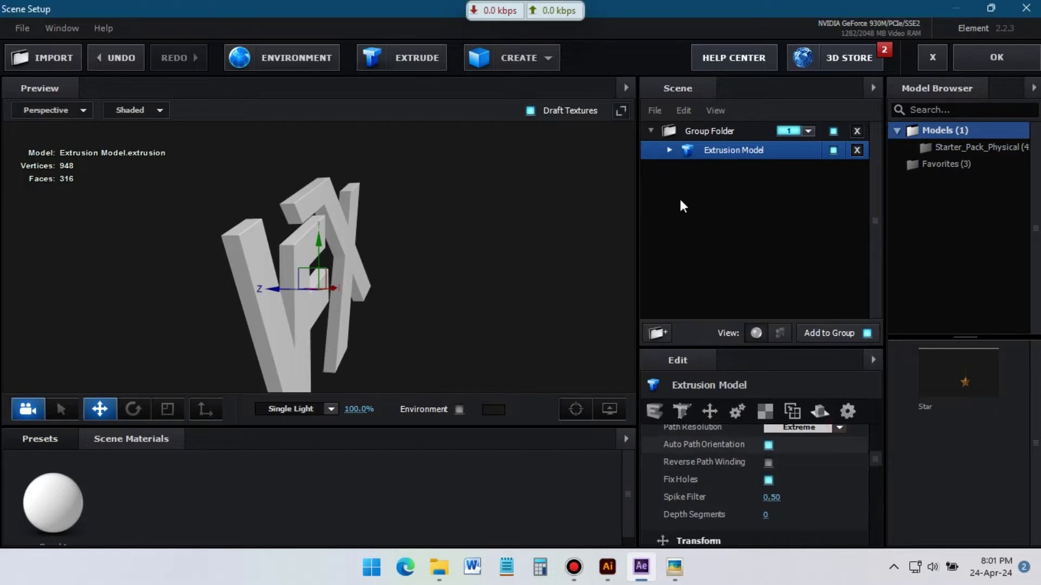
# - Edit the Extrude amount of Bevel 1 and duplicate the extrusion model within the group folder
pyautogui.click(739, 170)
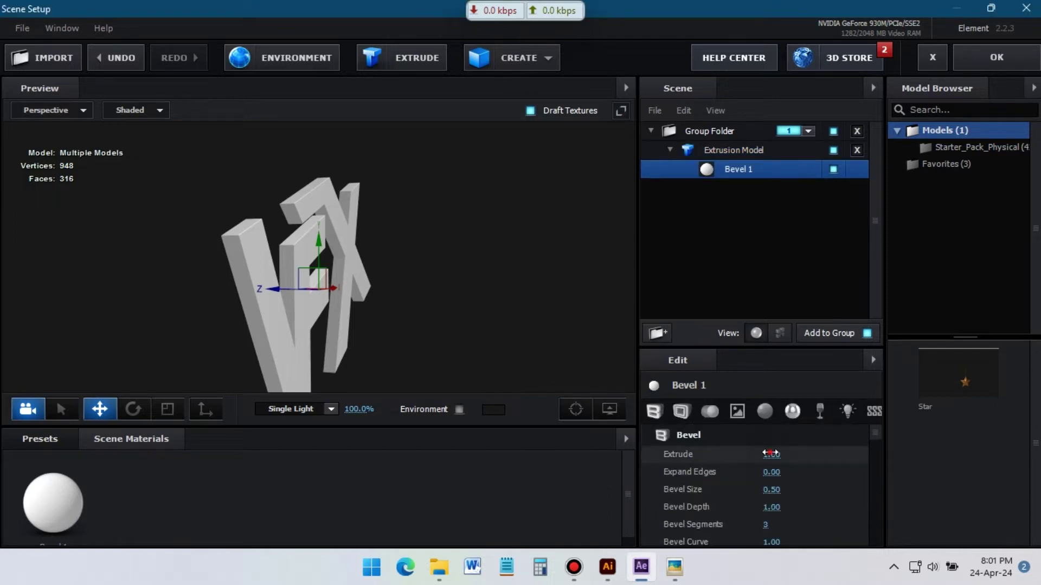
pyautogui.press('Return')
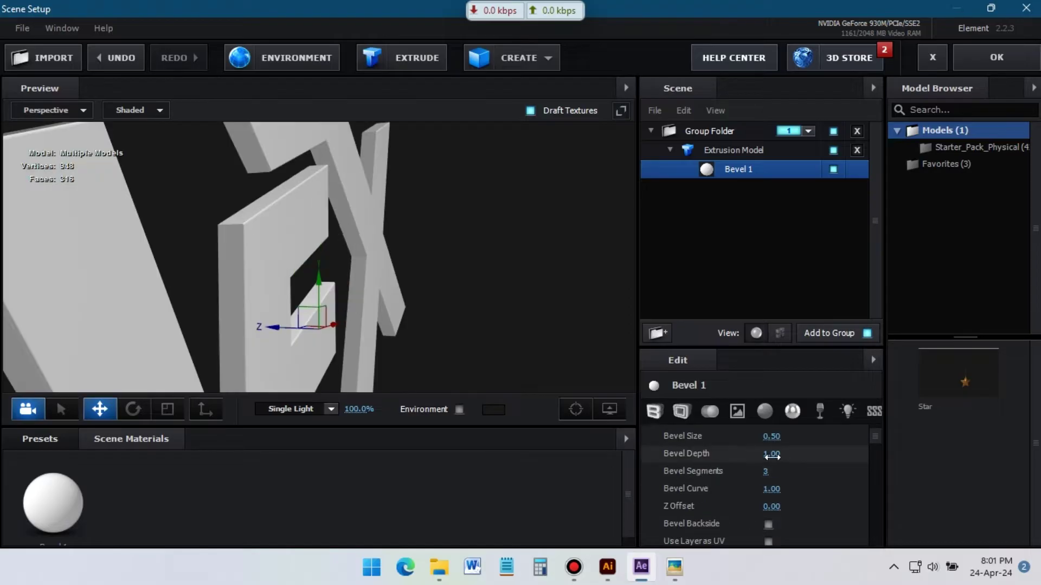
pyautogui.click(670, 151)
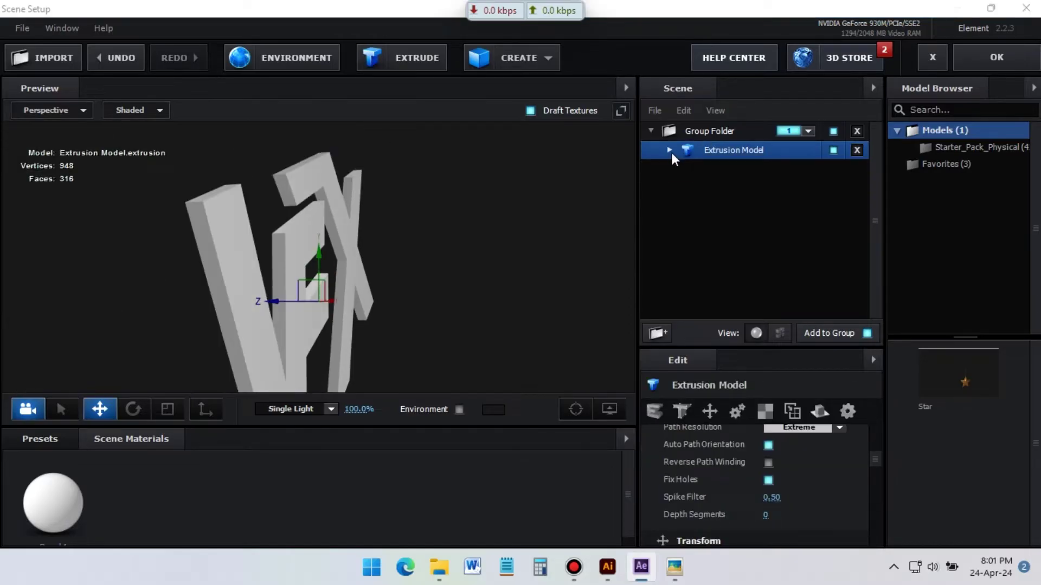
pyautogui.click(671, 152)
pyautogui.rightClick(727, 151)
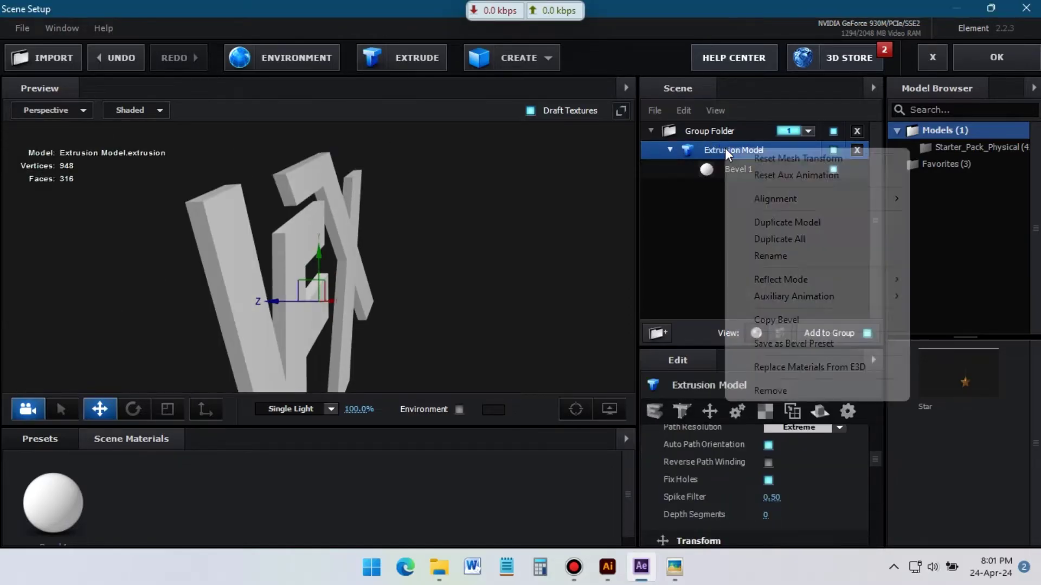
pyautogui.click(757, 221)
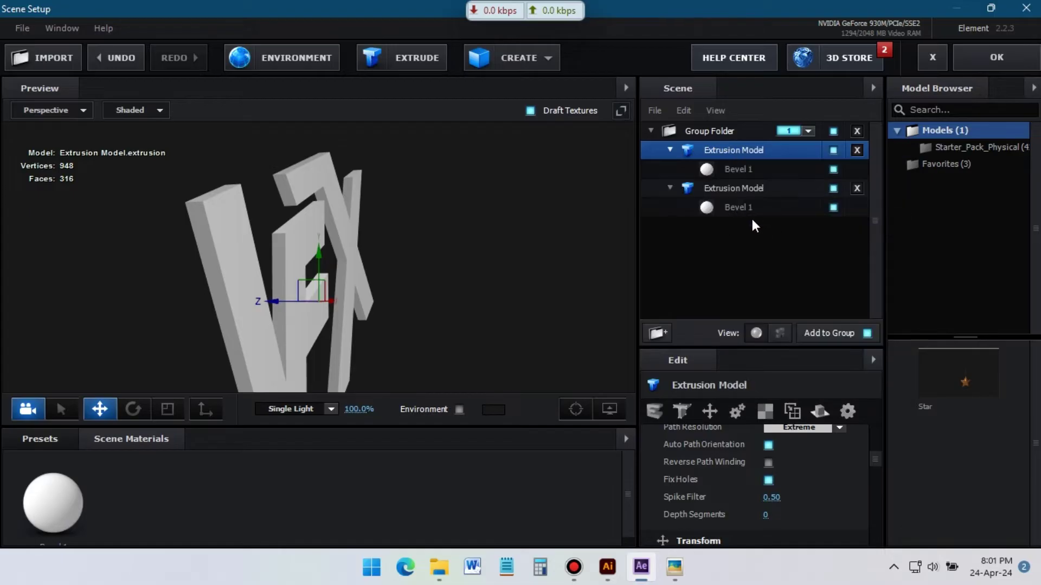
# - Shift the duplicate extrusion model along the Z axis so it sits directly beside the first one
pyautogui.click(735, 190)
pyautogui.moveTo(271, 303); pyautogui.dragTo(432, 334)
# - Assign Custom Layer 5 (Dust19.mp4) as the Diffuse texture of the Bevel 1 material
pyautogui.click(732, 173)
pyautogui.click(732, 172)
pyautogui.click(766, 453)
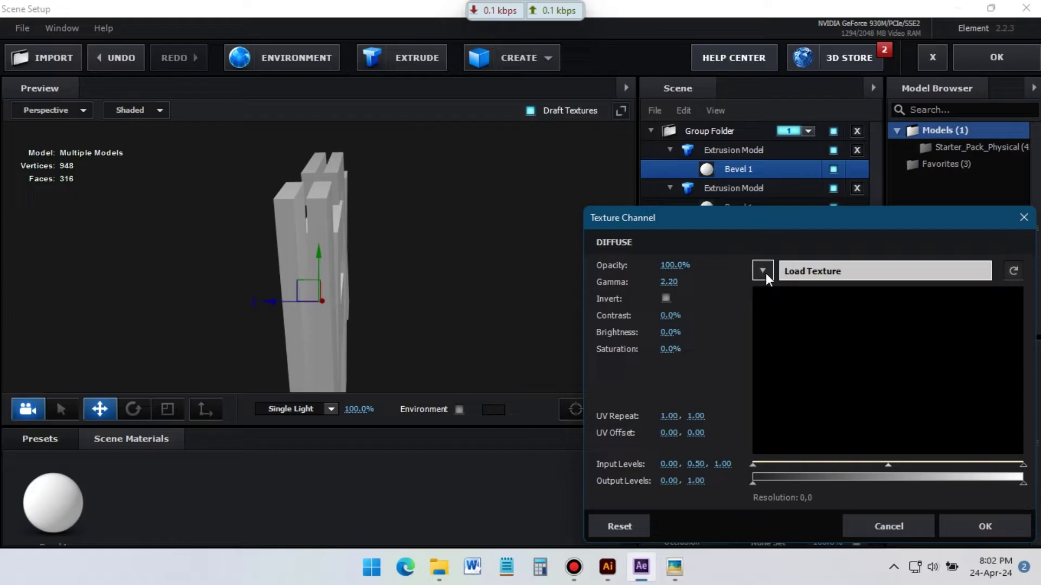
pyautogui.click(762, 269)
pyautogui.click(776, 362)
pyautogui.press('Return')
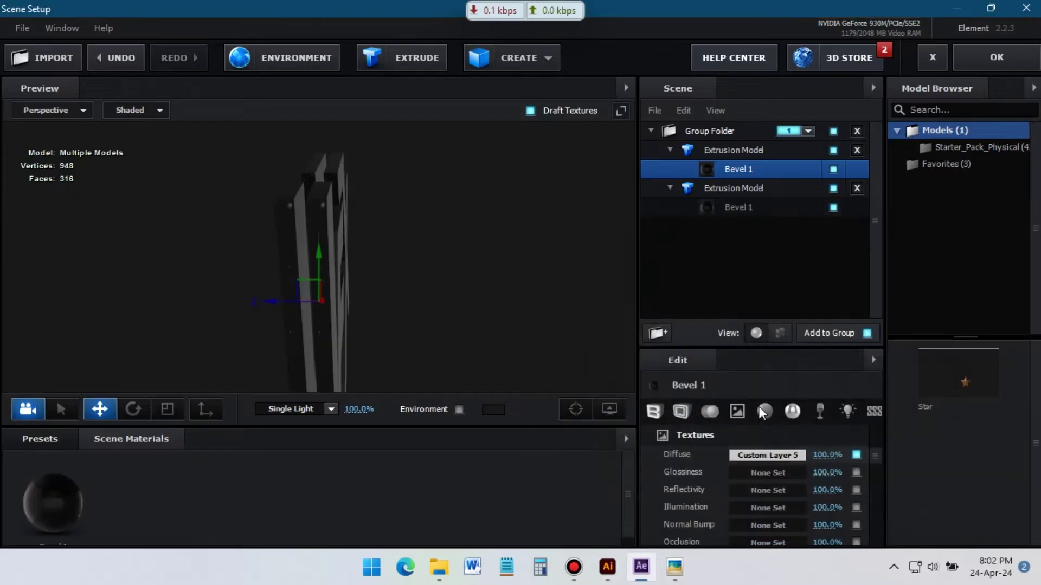
# - Give the Bevel 1 material a saturated red-orange diffuse color and rename the first extrusion model as Black
pyautogui.click(759, 408)
pyautogui.click(769, 454)
pyautogui.moveTo(850, 534); pyautogui.dragTo(849, 525)
pyautogui.moveTo(831, 351); pyautogui.dragTo(844, 347)
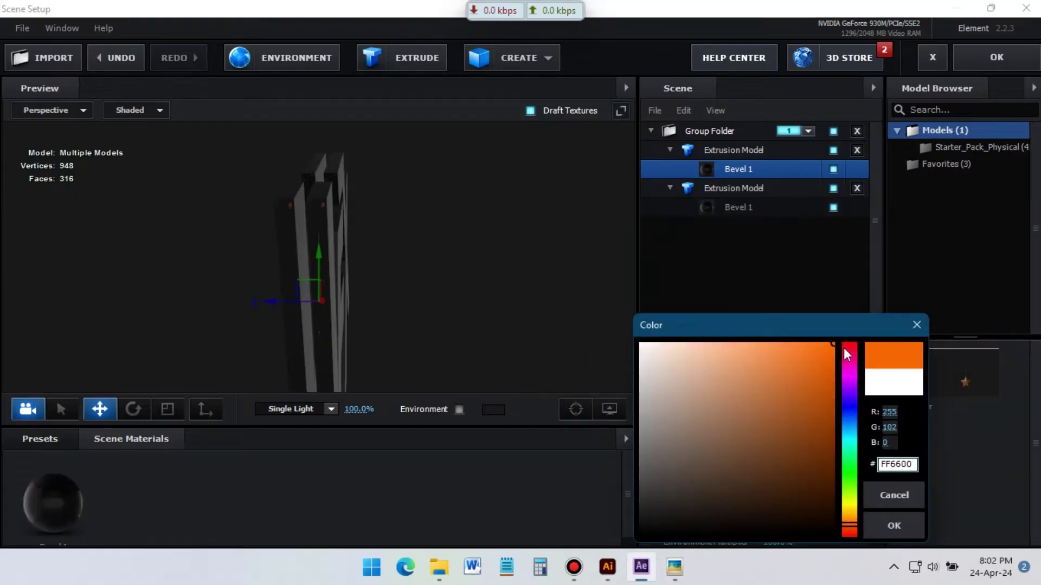
pyautogui.moveTo(854, 535); pyautogui.dragTo(855, 529)
pyautogui.click(882, 526)
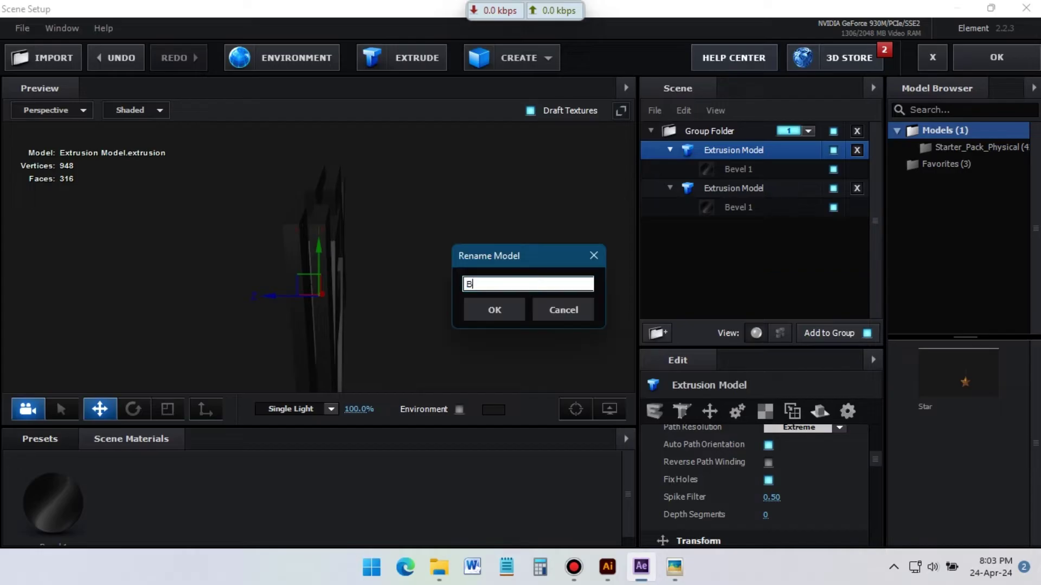
pyautogui.press('Return')
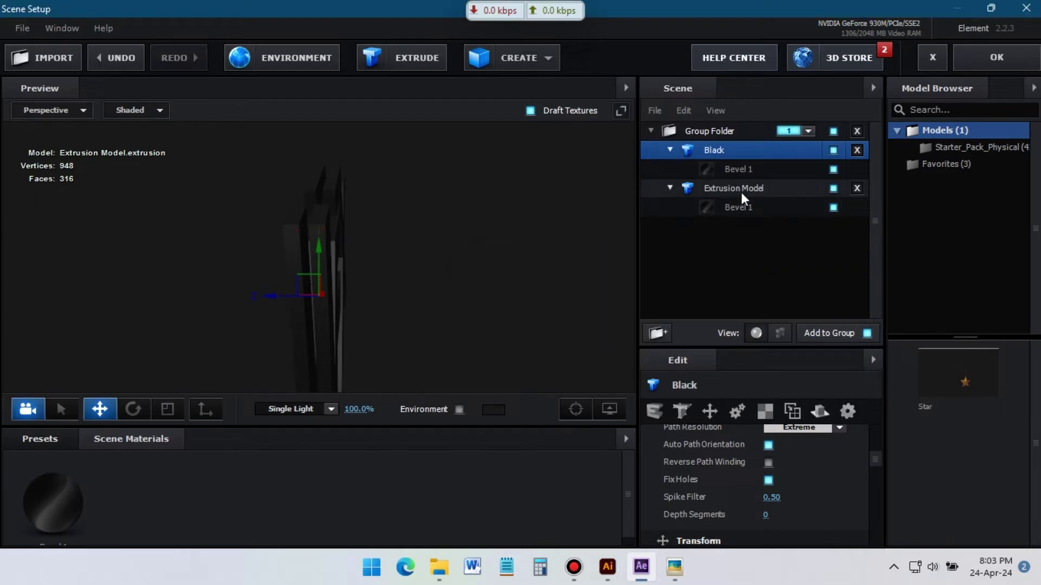
# - Replace the second extrusion model's Bevel 1 material with the clean_metal_clean_gold preset from the Metal materials
pyautogui.click(740, 208)
pyautogui.click(46, 444)
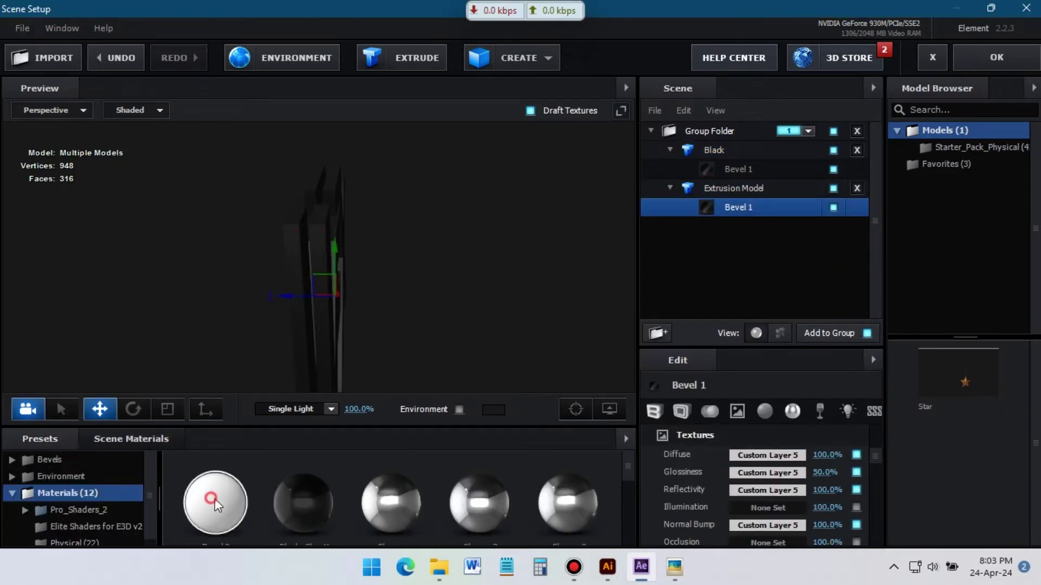
pyautogui.moveTo(215, 503); pyautogui.dragTo(729, 210)
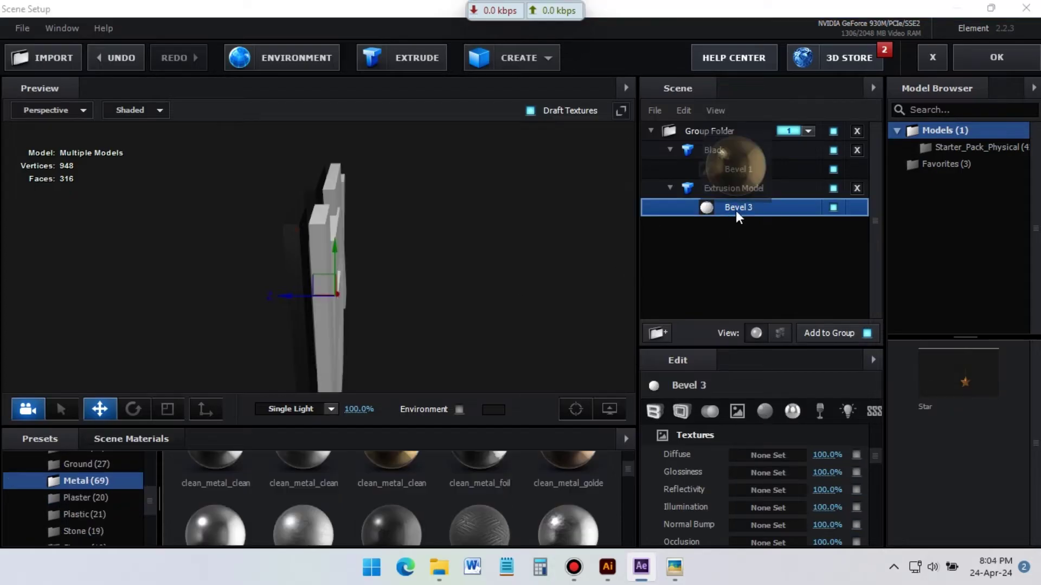
pyautogui.moveTo(736, 210); pyautogui.dragTo(733, 213)
pyautogui.moveTo(434, 278); pyautogui.dragTo(374, 267)
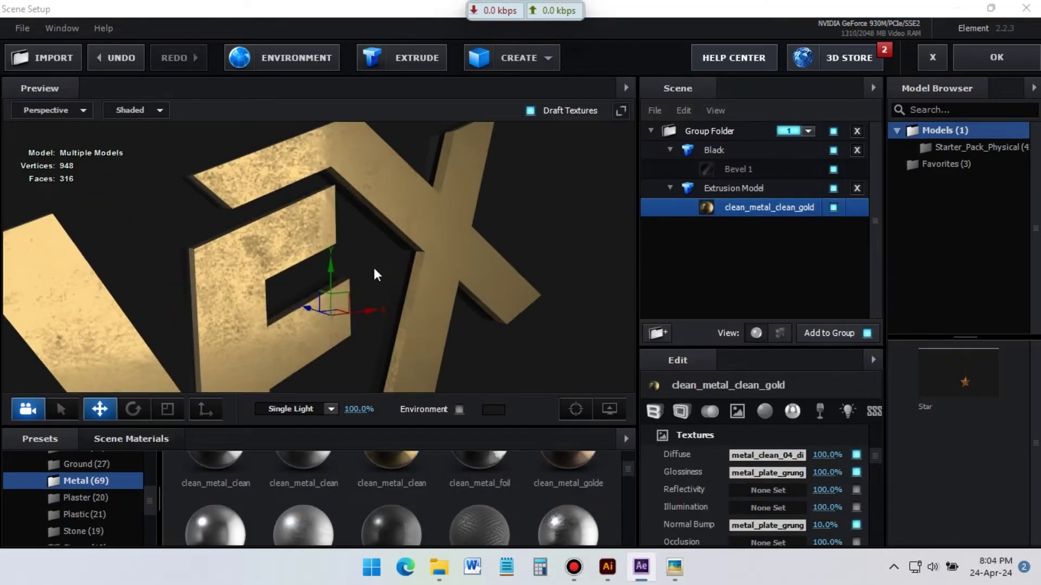
# - Set the gold material's Diffuse texture to Custom Layer 1 with a UV Repeat of 10 by 10
pyautogui.click(767, 455)
pyautogui.click(820, 297)
pyautogui.click(672, 418)
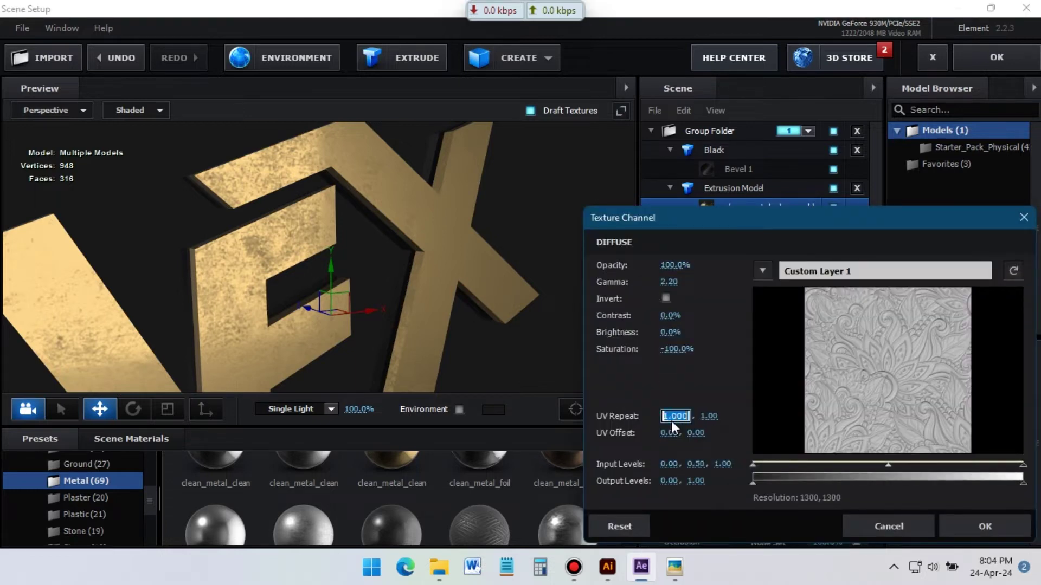
pyautogui.write('10')
pyautogui.click(705, 418)
pyautogui.write('10')
pyautogui.click(980, 526)
# - Set the gold material's Glossiness texture to Custom Layer 3 with a UV Repeat of 10 by 10
pyautogui.click(761, 473)
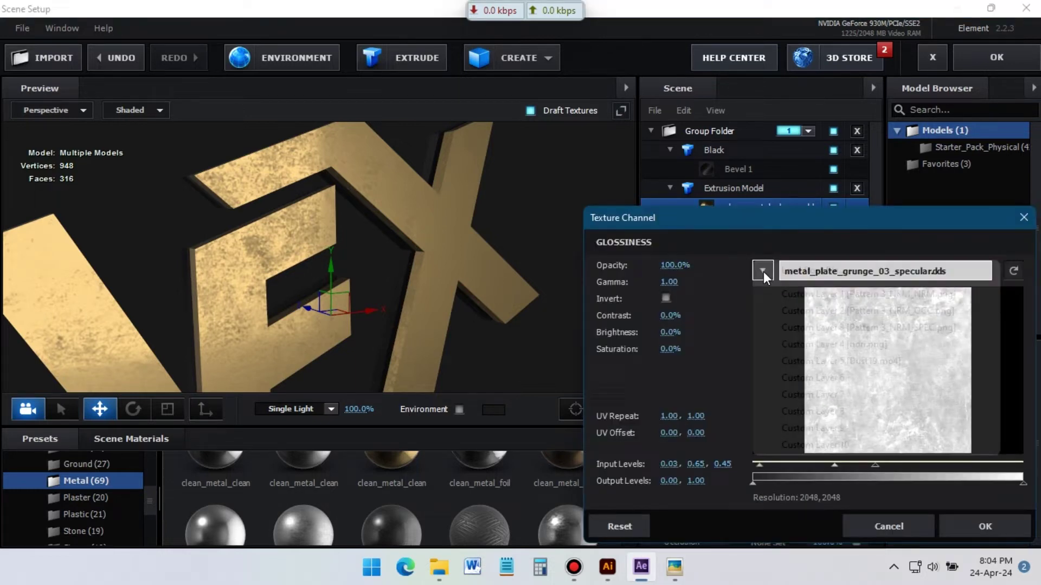
pyautogui.click(763, 270)
pyautogui.click(851, 327)
pyautogui.write('10')
pyautogui.press('Tab')
pyautogui.write('10')
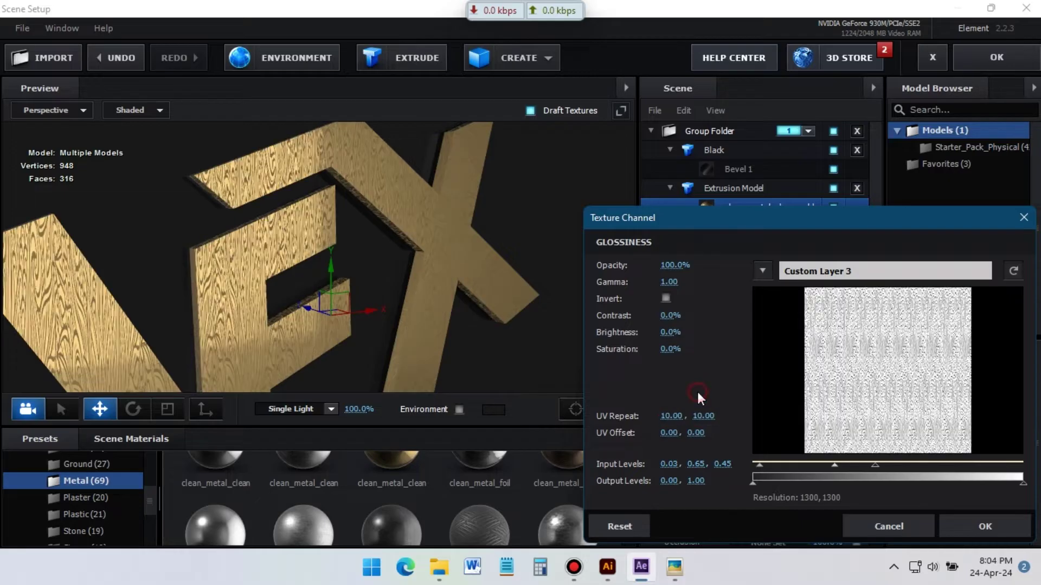
pyautogui.press('Return')
pyautogui.click(985, 526)
# - Set the gold material's Normal Bump texture to Custom Layer 1 with a UV Repeat of 10 by 10
pyautogui.click(768, 529)
pyautogui.click(763, 271)
pyautogui.click(781, 293)
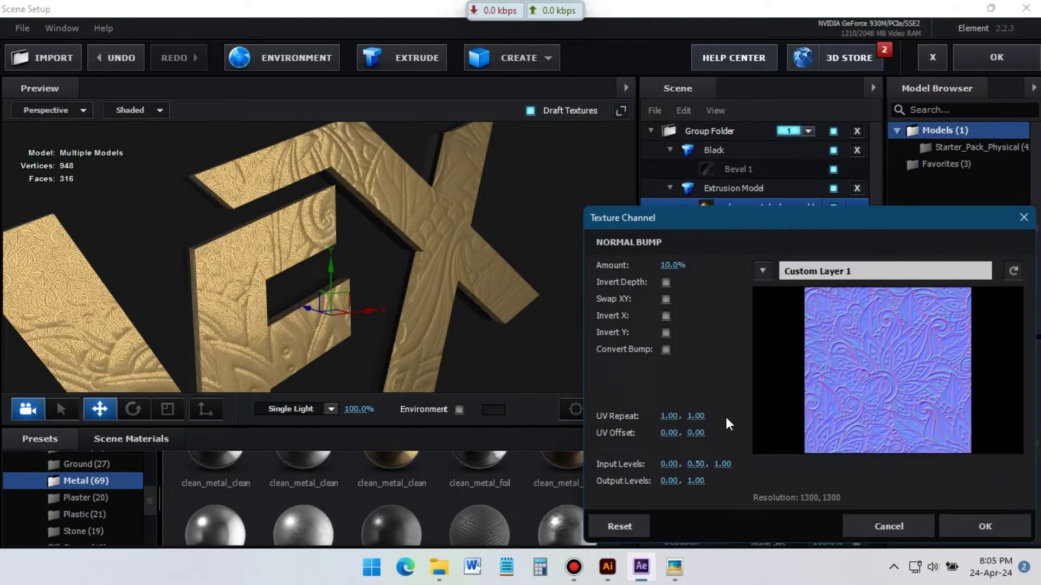
pyautogui.doubleClick(669, 416)
pyautogui.write('10')
pyautogui.press('Tab')
pyautogui.write('10')
pyautogui.press('Return')
pyautogui.click(985, 526)
# - Set the gold material's Occlusion texture to Custom Layer 2 and enter 10 for its UV Repeat
pyautogui.click(763, 543)
pyautogui.click(762, 270)
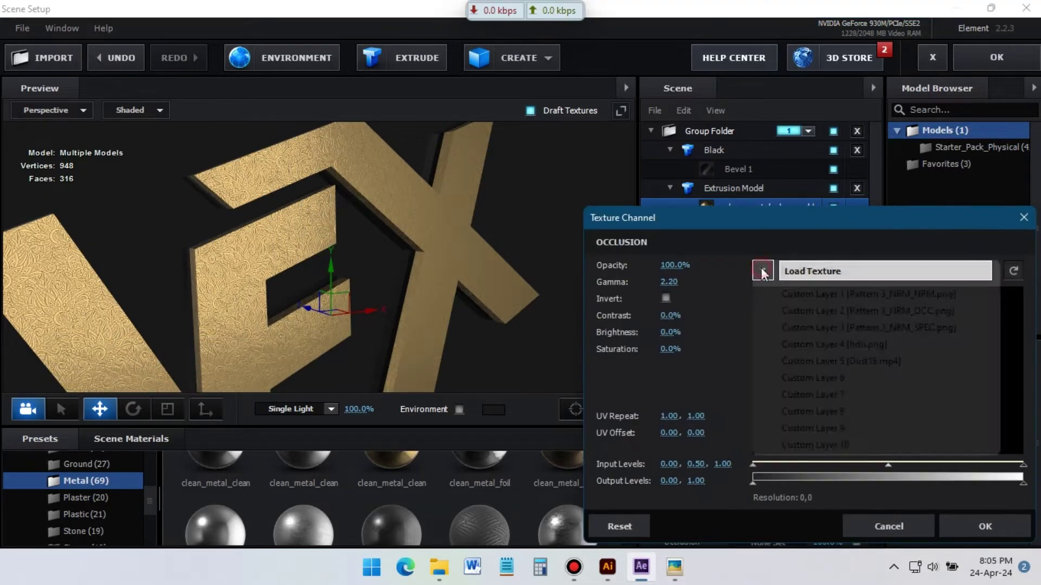
pyautogui.click(781, 311)
pyautogui.click(671, 416)
pyautogui.write('10')
pyautogui.press('Tab')
pyautogui.click(993, 527)
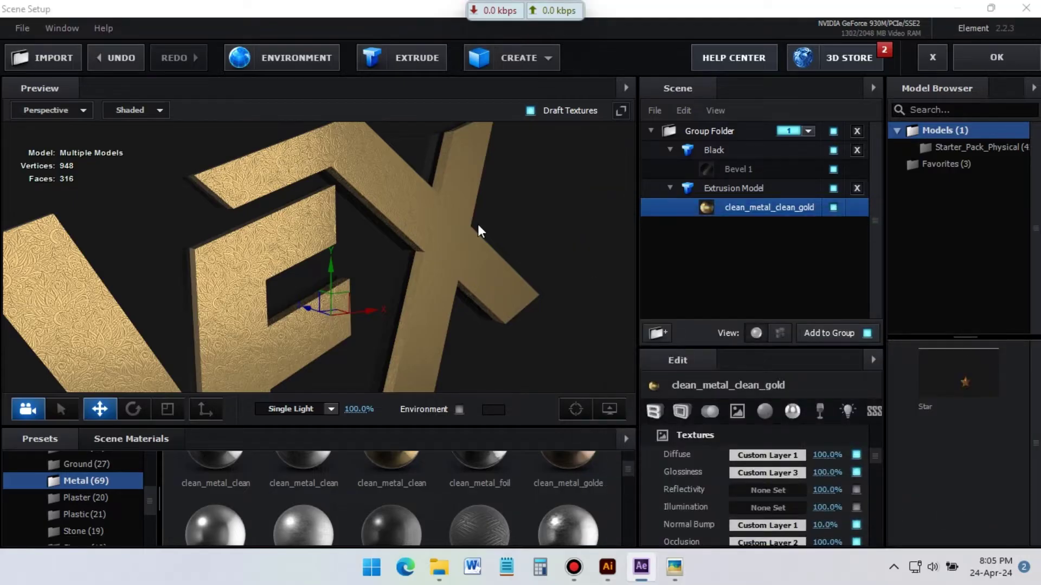
# - Duplicate the gold-textured extrusion model within the group folder
pyautogui.moveTo(477, 226); pyautogui.dragTo(347, 227)
pyautogui.rightClick(725, 192)
pyautogui.click(758, 263)
# - Rename the two gold extrusion models as Gold_1 and Gold_2
pyautogui.rightClick(747, 190)
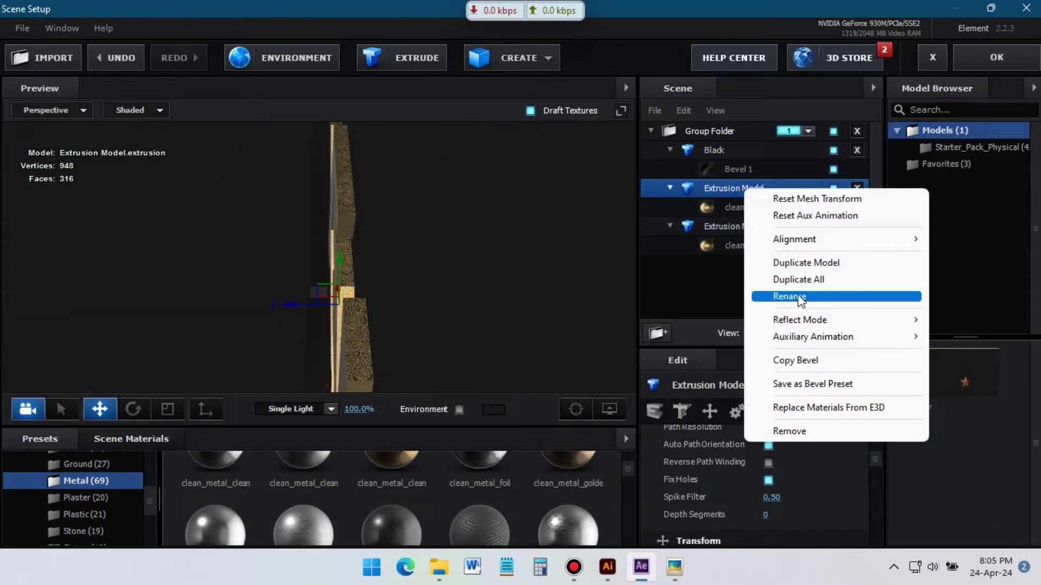
pyautogui.click(784, 298)
pyautogui.write('Gold')
pyautogui.click(495, 310)
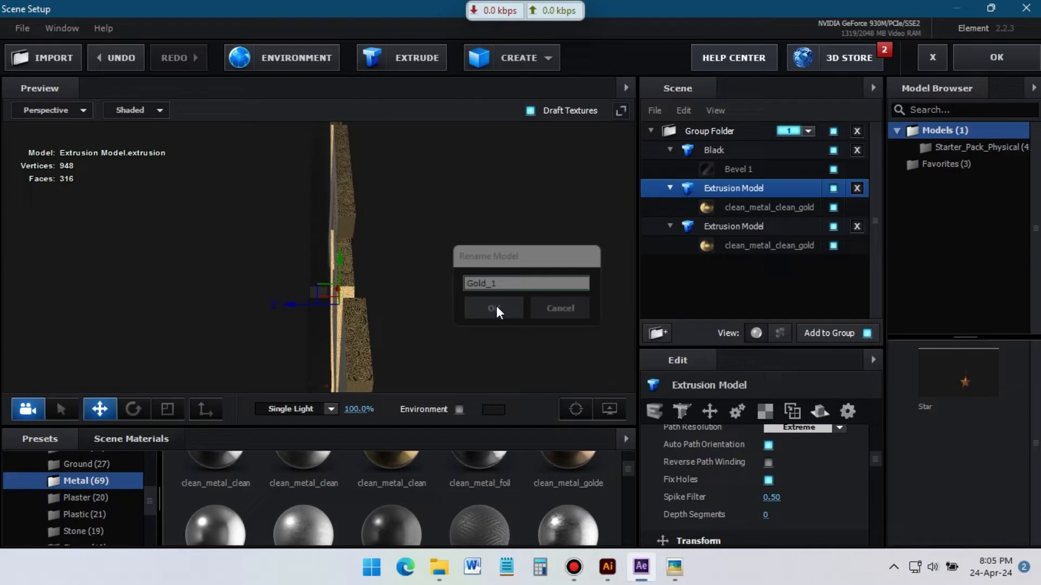
pyautogui.rightClick(726, 227)
pyautogui.click(752, 247)
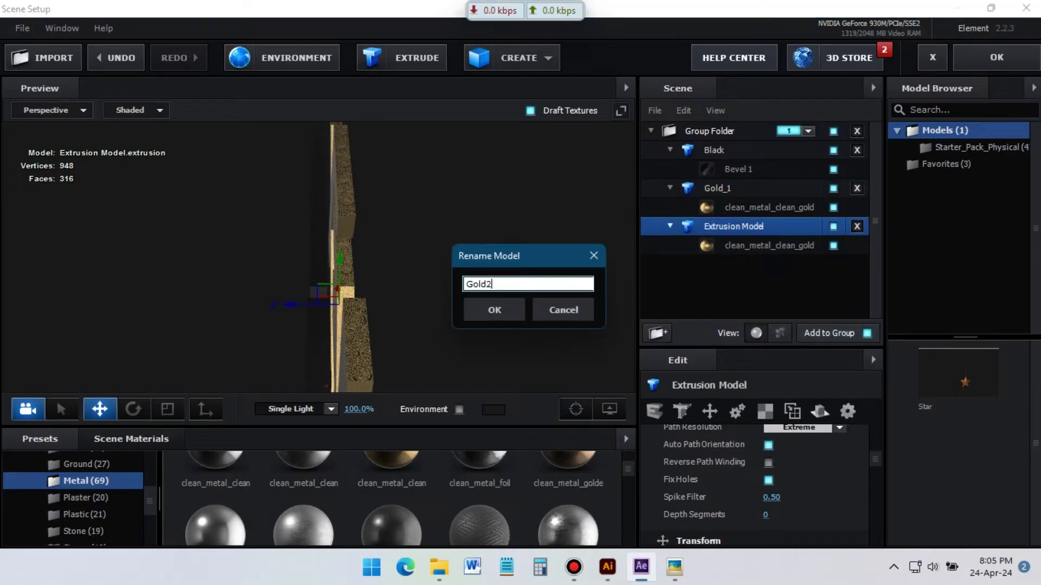
pyautogui.press('Return')
# - Move Gold_2 along the Z axis to the opposite side of the Black model from Gold_1
pyautogui.click(726, 152)
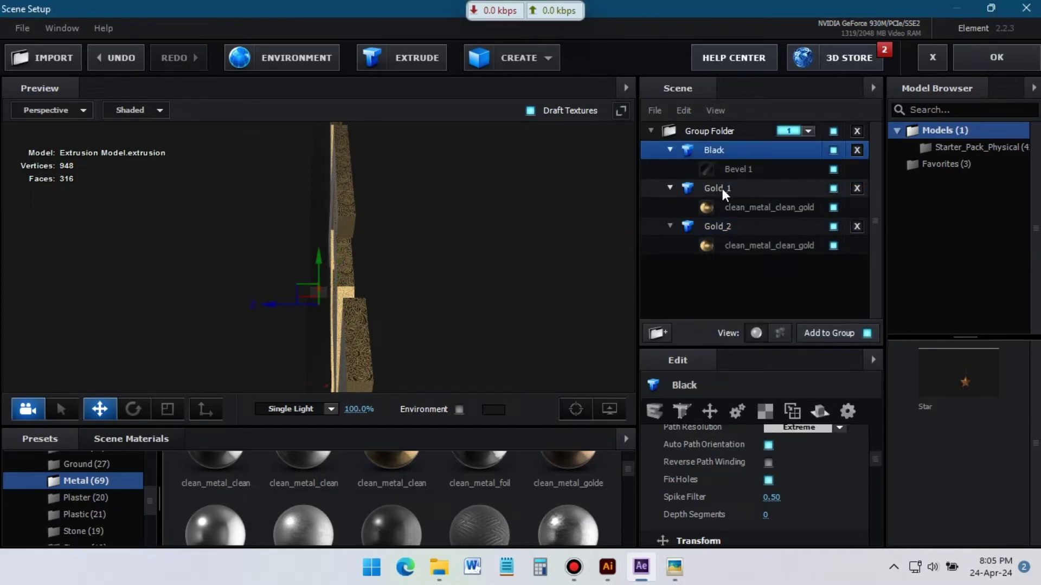
pyautogui.click(722, 228)
pyautogui.moveTo(330, 308); pyautogui.dragTo(302, 314)
pyautogui.scroll(5, 365, 279)
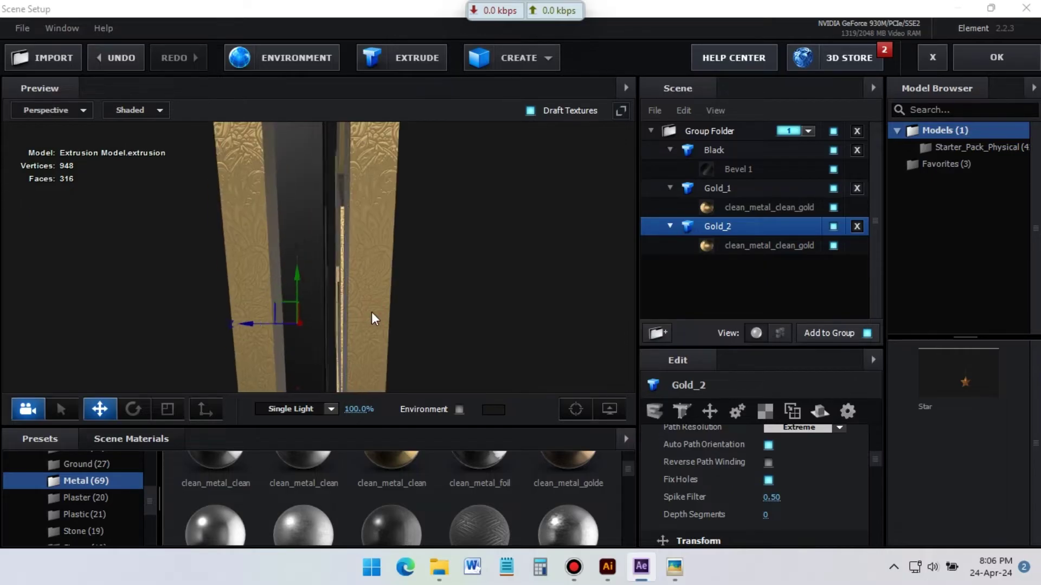
pyautogui.moveTo(372, 313); pyautogui.dragTo(368, 313)
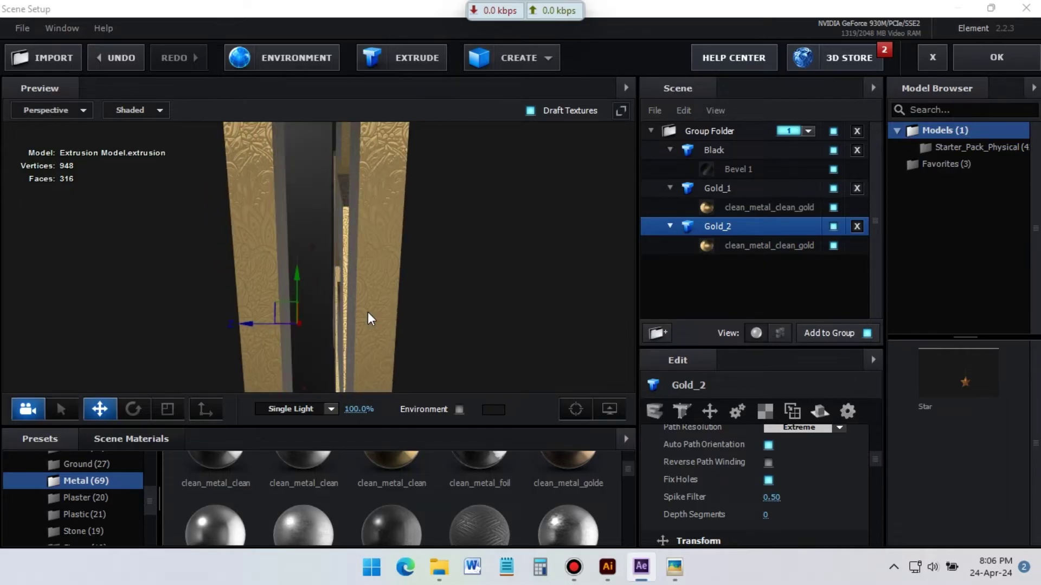
pyautogui.scroll(-5, 344, 225)
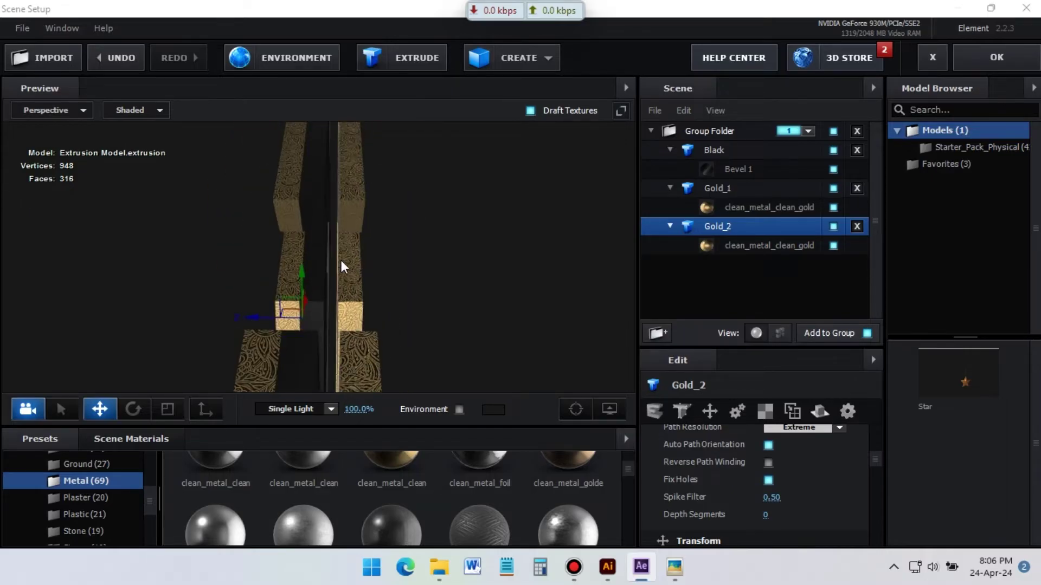
pyautogui.scroll(6, 350, 303)
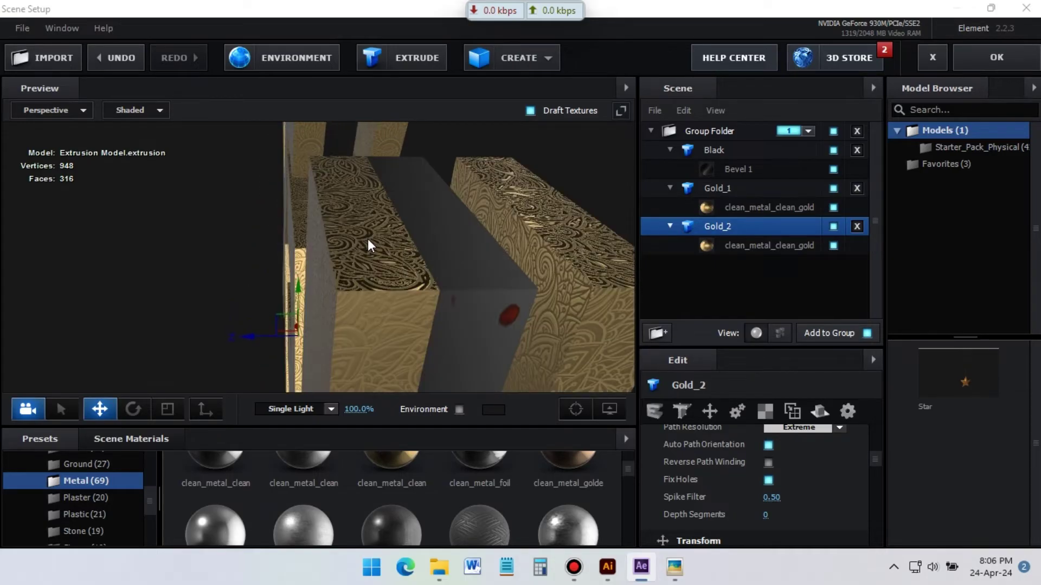
pyautogui.scroll(-3, 369, 246)
# - Move Gold_1 slightly along the Z axis so it closes the gap to the Black model
pyautogui.click(737, 191)
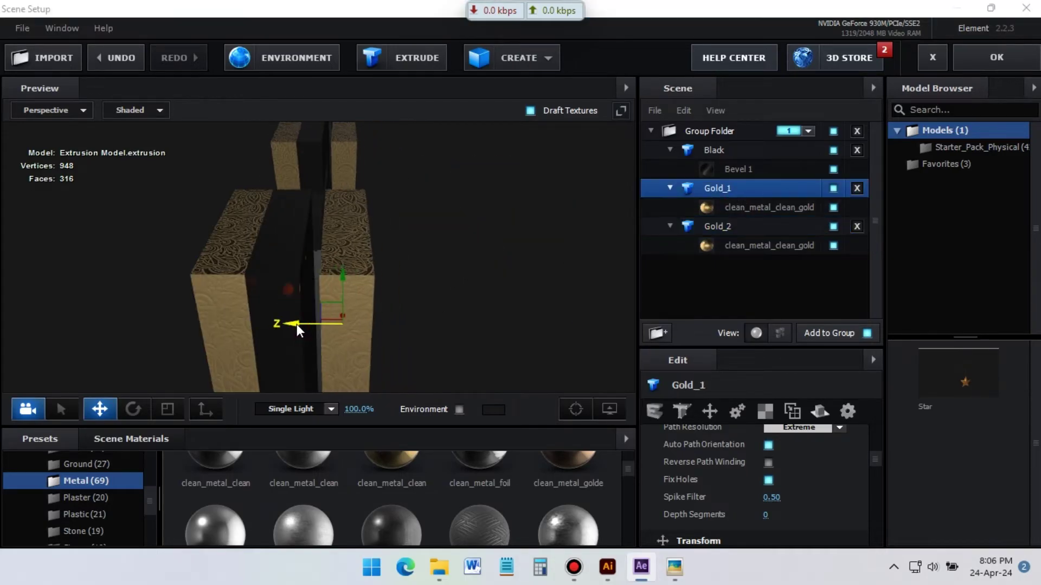
pyautogui.moveTo(294, 325); pyautogui.dragTo(291, 325)
pyautogui.moveTo(365, 304)
pyautogui.mouseDown()
pyautogui.moveTo(416, 242)
pyautogui.moveTo(353, 306)
pyautogui.mouseUp()
# - Duplicate the Black model and move one copy along the Z axis to the outer face of the gold layers
pyautogui.click(718, 150)
pyautogui.rightClick(720, 154)
pyautogui.click(732, 199)
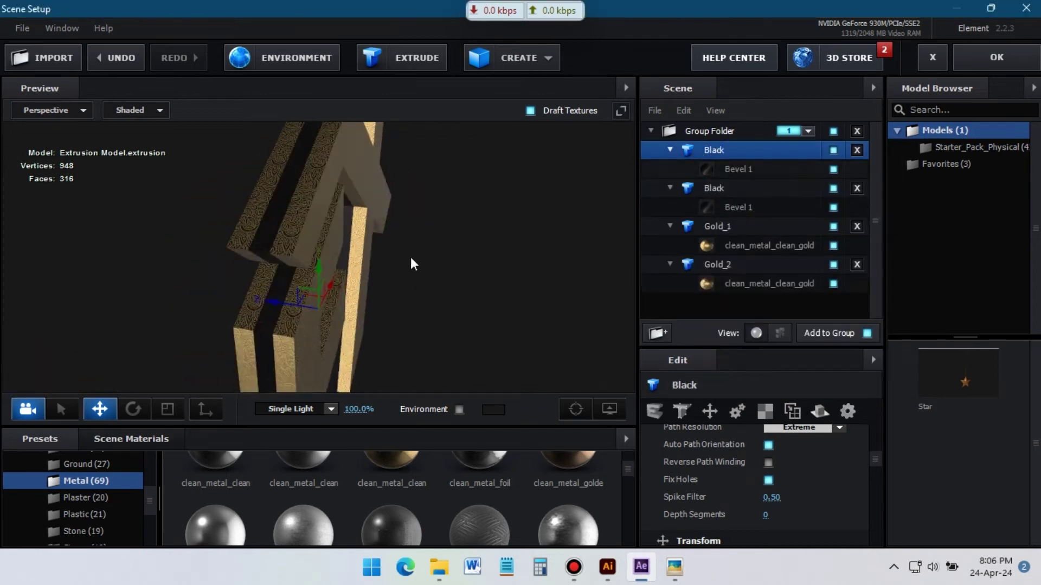
pyautogui.moveTo(414, 264); pyautogui.dragTo(450, 263)
pyautogui.moveTo(271, 314); pyautogui.dragTo(357, 283)
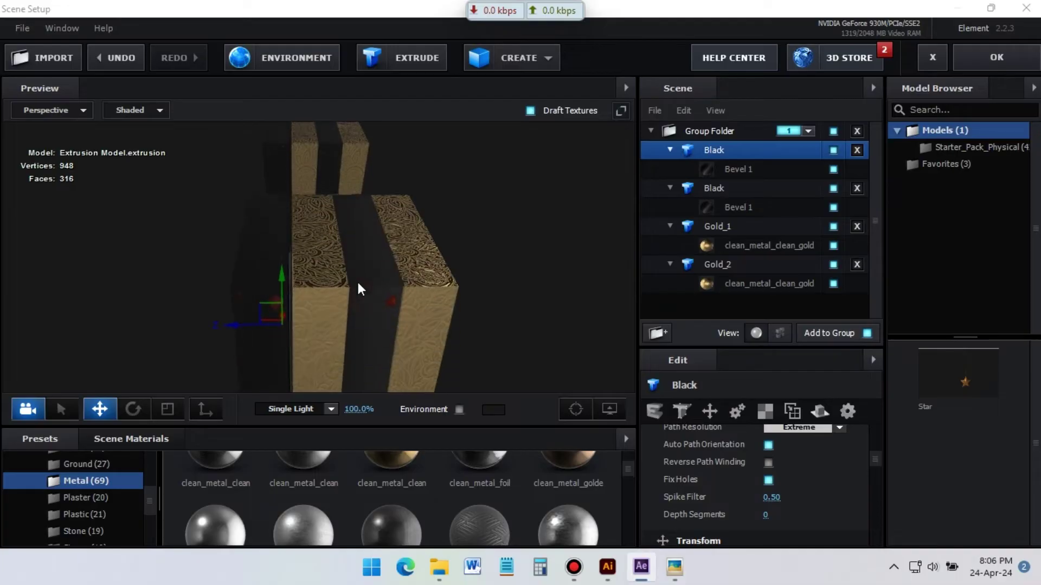
# - Duplicate Gold_1 and rename the upper copy as Gold_Line
pyautogui.rightClick(719, 227)
pyautogui.click(777, 318)
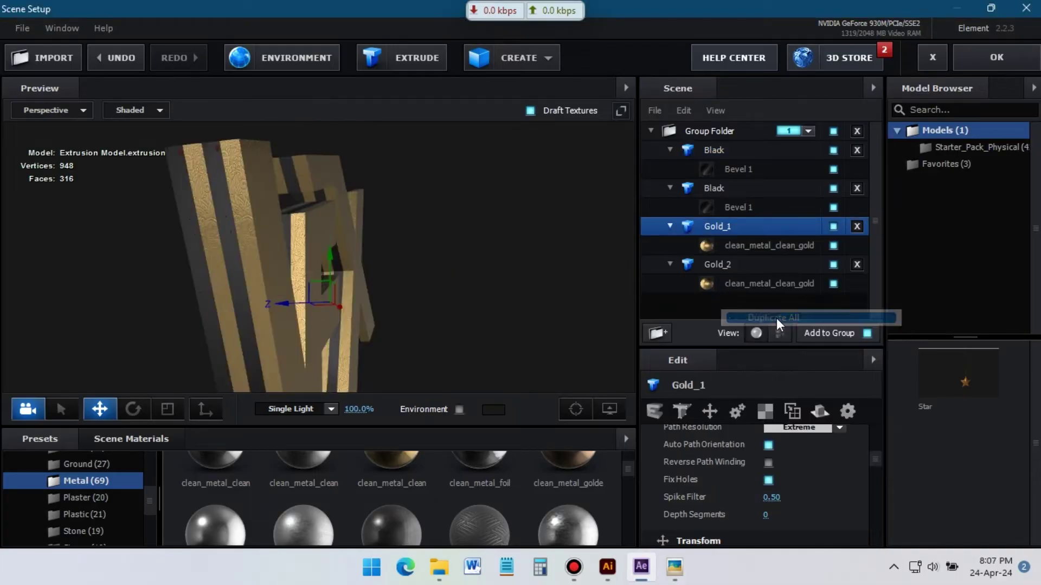
pyautogui.click(721, 272)
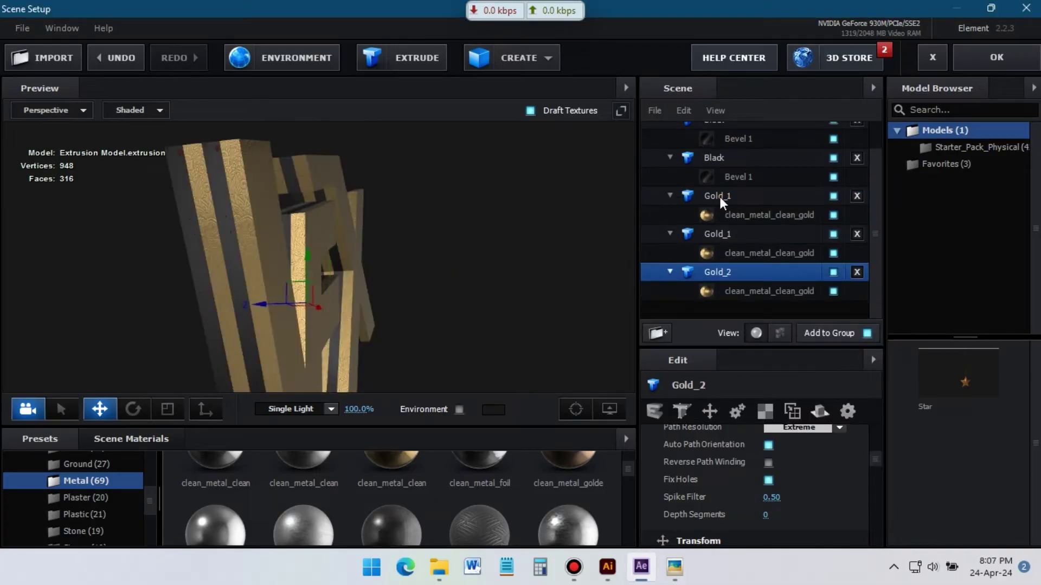
pyautogui.click(722, 199)
pyautogui.rightClick(728, 203)
pyautogui.click(788, 303)
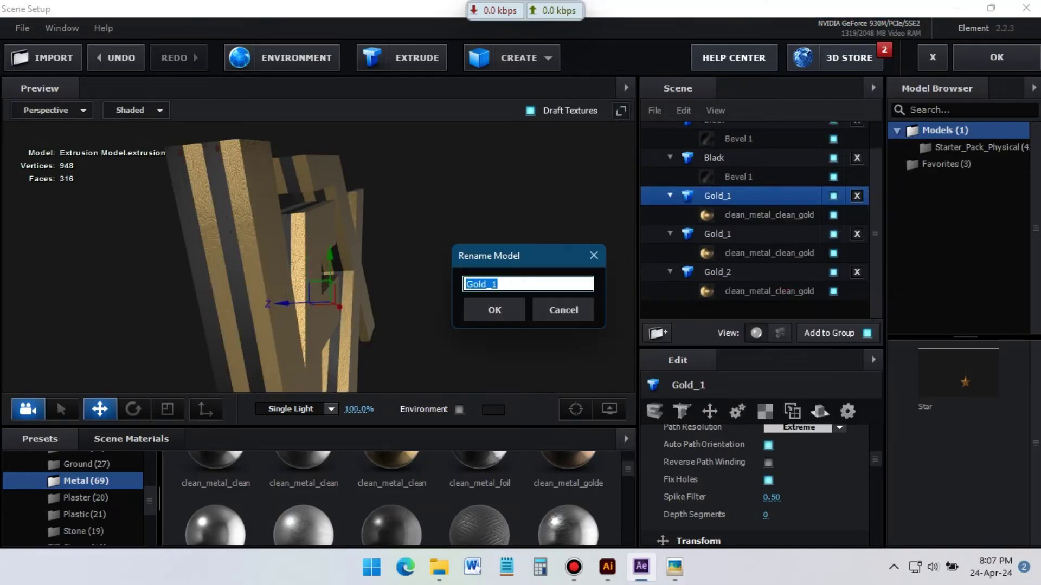
pyautogui.write('Gold_Line')
pyautogui.click(493, 315)
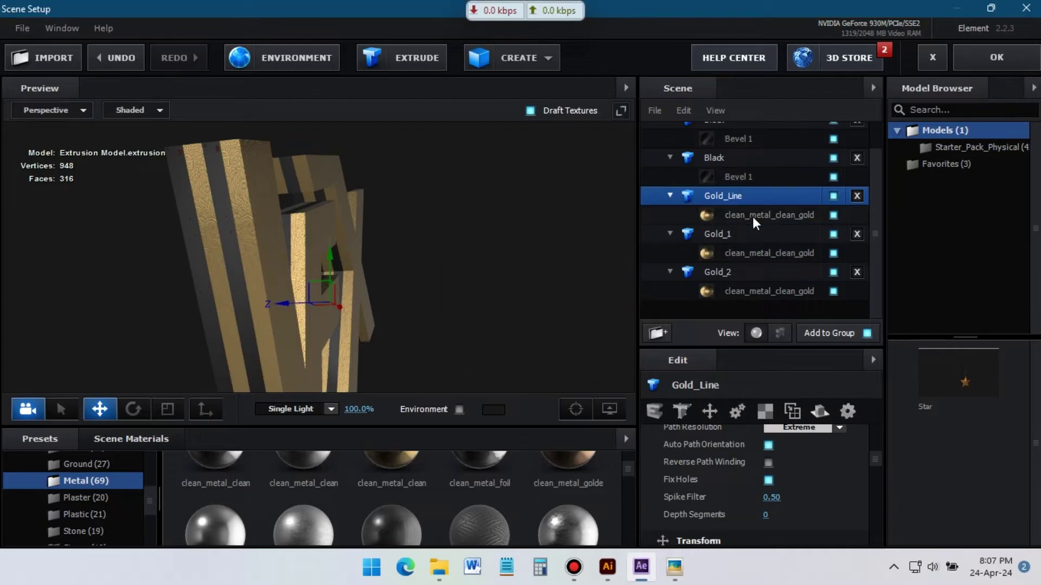
# - Move Gold_Line along the Z axis away from the stacked black and gold layers
pyautogui.moveTo(289, 304); pyautogui.dragTo(321, 303)
pyautogui.moveTo(484, 199); pyautogui.dragTo(500, 227)
# - Check the diffuse color of Gold_Line's clean_metal_clean_gold material and edit its Reflectivity color
pyautogui.click(762, 215)
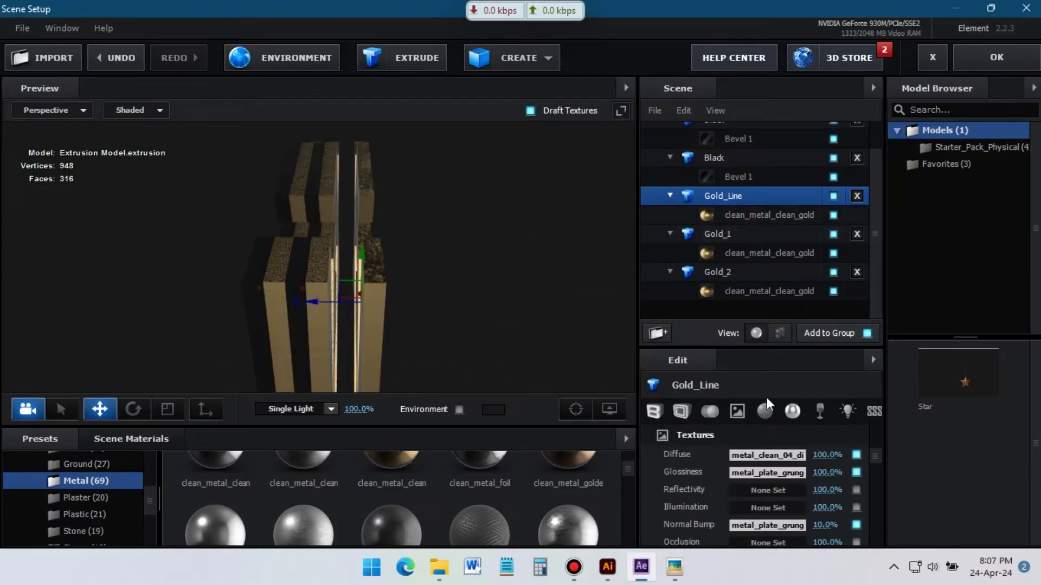
pyautogui.click(765, 411)
pyautogui.click(774, 454)
pyautogui.click(894, 494)
pyautogui.scroll(-2, 805, 499)
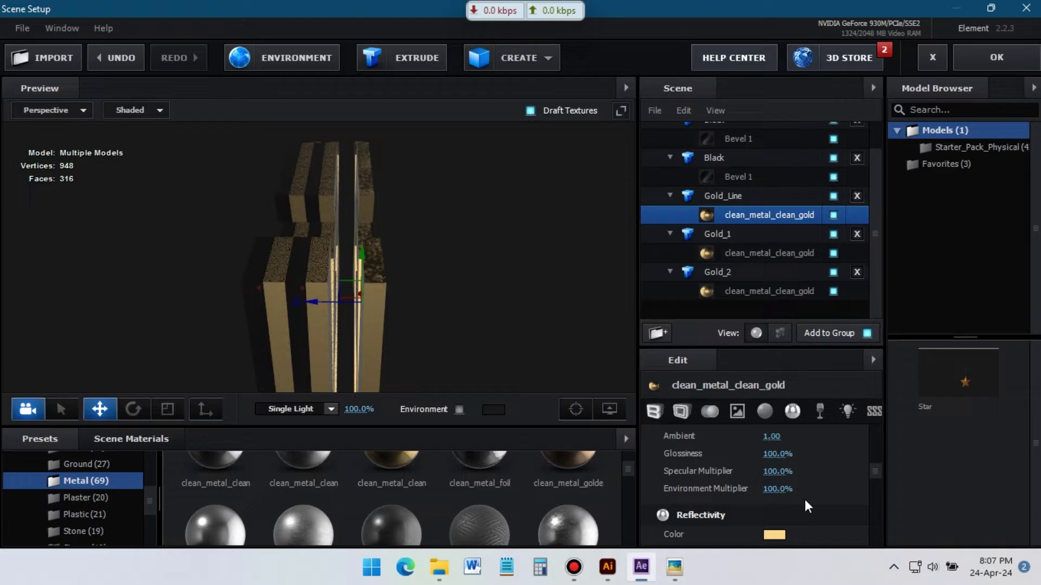
pyautogui.click(774, 535)
pyautogui.click(894, 525)
# - Set the bevel of Gold_Line's material to an Extrude of 0.15 and Expand Edges of 0.70
pyautogui.moveTo(417, 255); pyautogui.dragTo(453, 276)
pyautogui.click(654, 410)
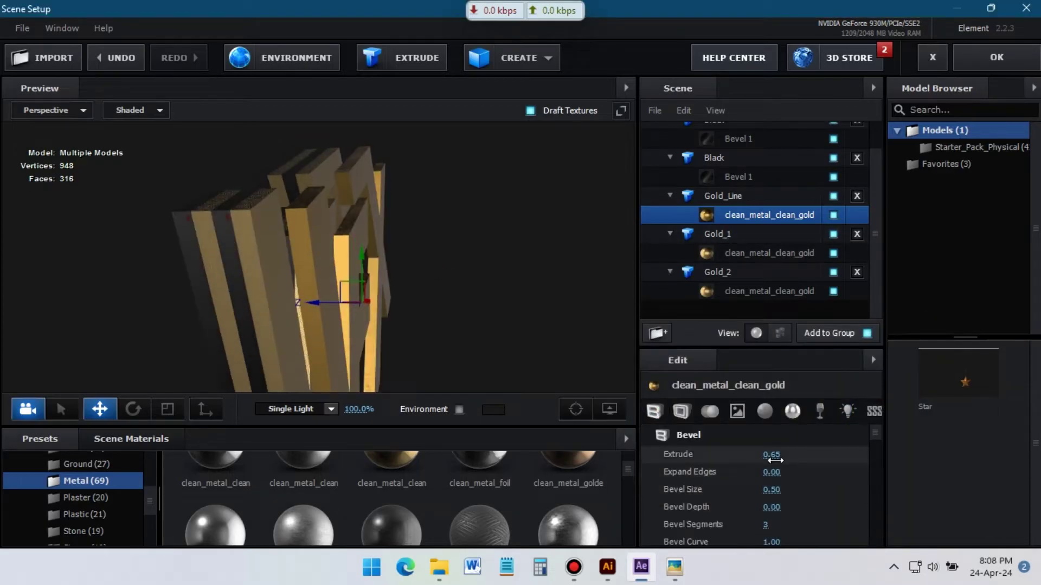
pyautogui.moveTo(750, 459); pyautogui.dragTo(729, 459)
pyautogui.moveTo(520, 279); pyautogui.dragTo(399, 304)
pyautogui.click(771, 472)
pyautogui.write('0.7')
pyautogui.press('Return')
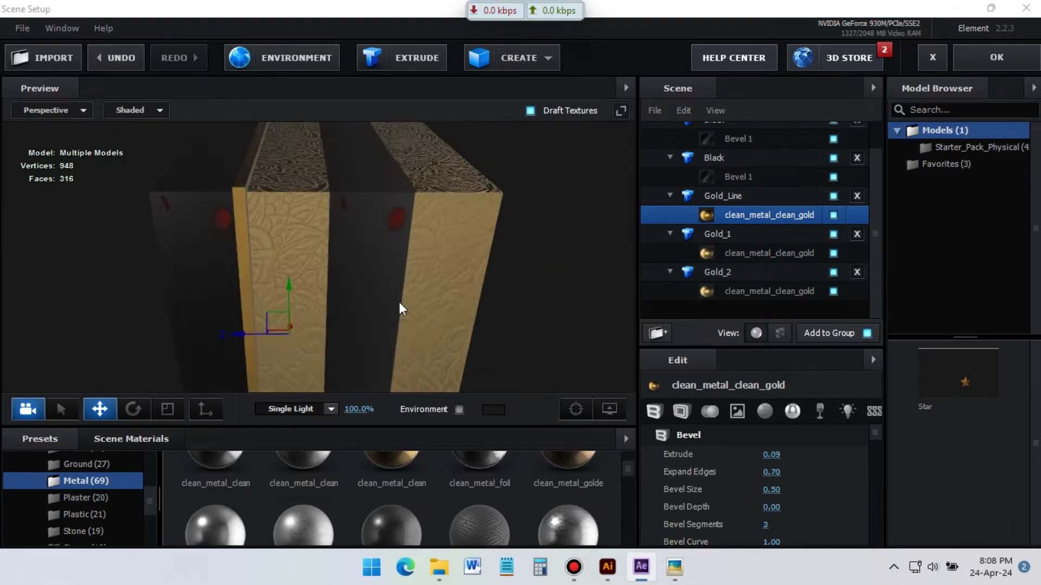
pyautogui.click(775, 455)
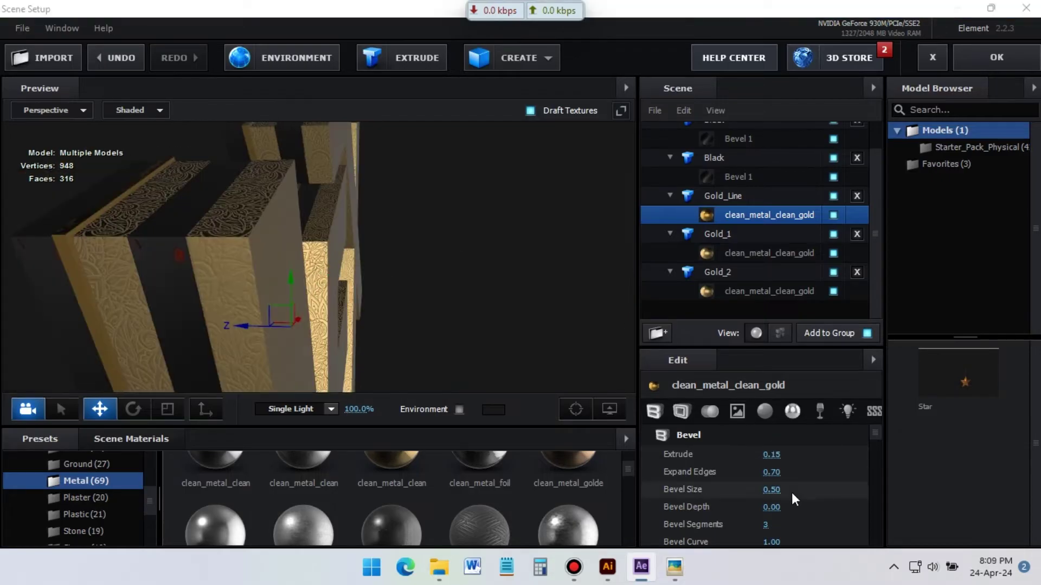
# - Set Gold_Line's Bevel Segments to 0 and raise its Bevel Depth to about 0.95
pyautogui.moveTo(772, 510); pyautogui.dragTo(782, 509)
pyautogui.moveTo(433, 282); pyautogui.dragTo(443, 284)
pyautogui.moveTo(774, 508); pyautogui.dragTo(799, 507)
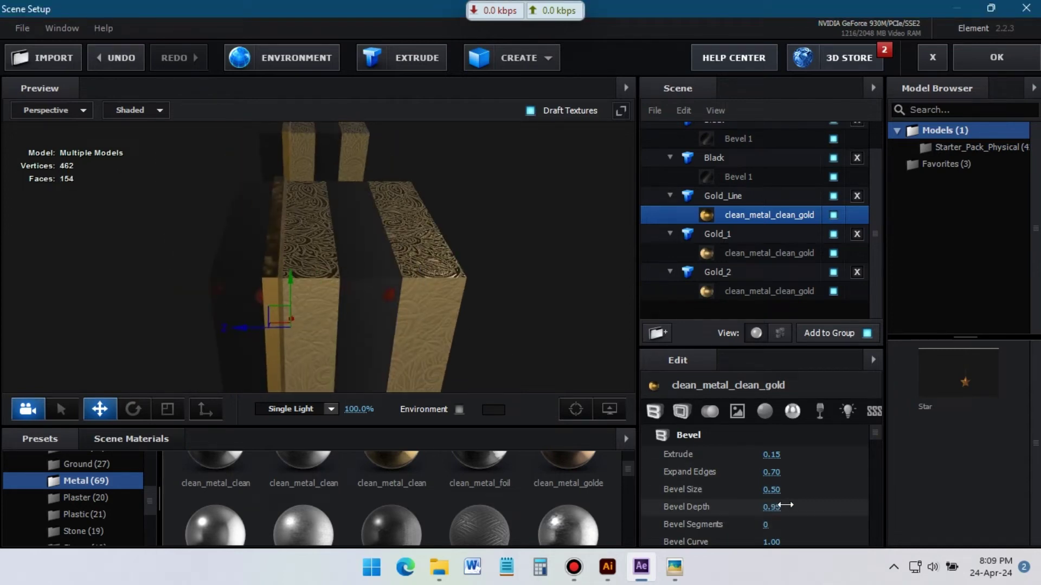
# - Enable Bevel Backside on Gold_Line's clean_metal_clean_gold material and set its Extrude to 0.10
pyautogui.click(681, 412)
pyautogui.scroll(3, 795, 509)
pyautogui.scroll(-2, 794, 509)
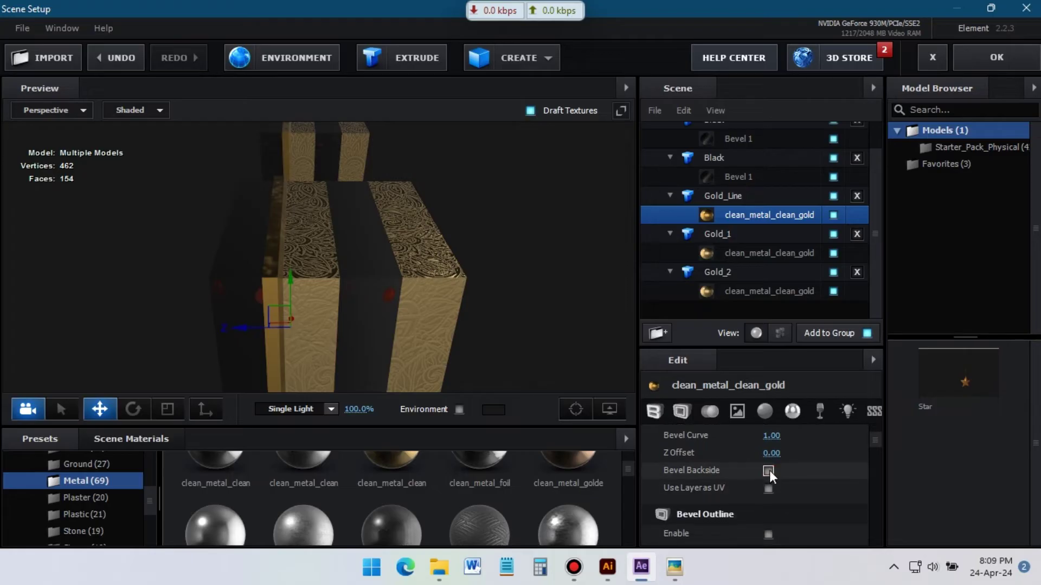
pyautogui.click(769, 473)
pyautogui.scroll(1, 762, 505)
pyautogui.scroll(2, 762, 507)
pyautogui.click(778, 455)
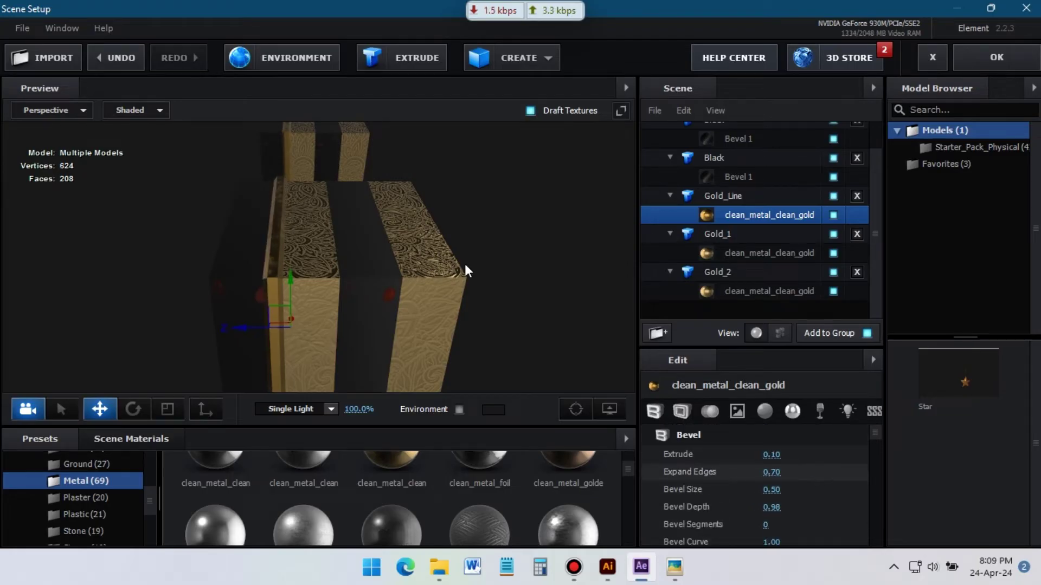
pyautogui.moveTo(465, 265); pyautogui.dragTo(406, 239)
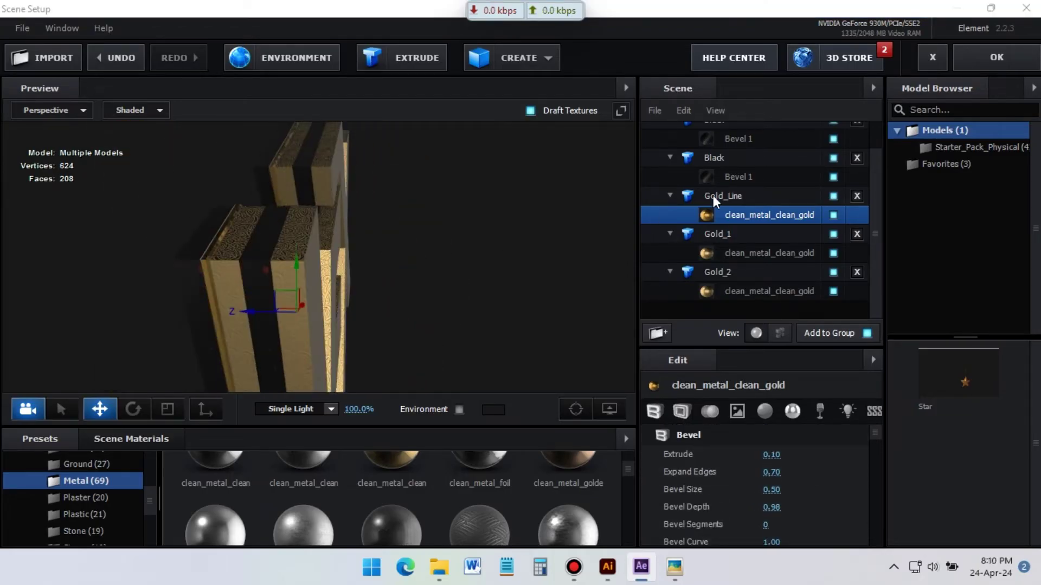
# - Duplicate Gold_Line three times and place the copies along the Z axis at the seams between the black and gold layers
pyautogui.rightClick(714, 201)
pyautogui.click(766, 268)
pyautogui.moveTo(294, 328); pyautogui.dragTo(402, 288)
pyautogui.rightClick(726, 196)
pyautogui.click(778, 274)
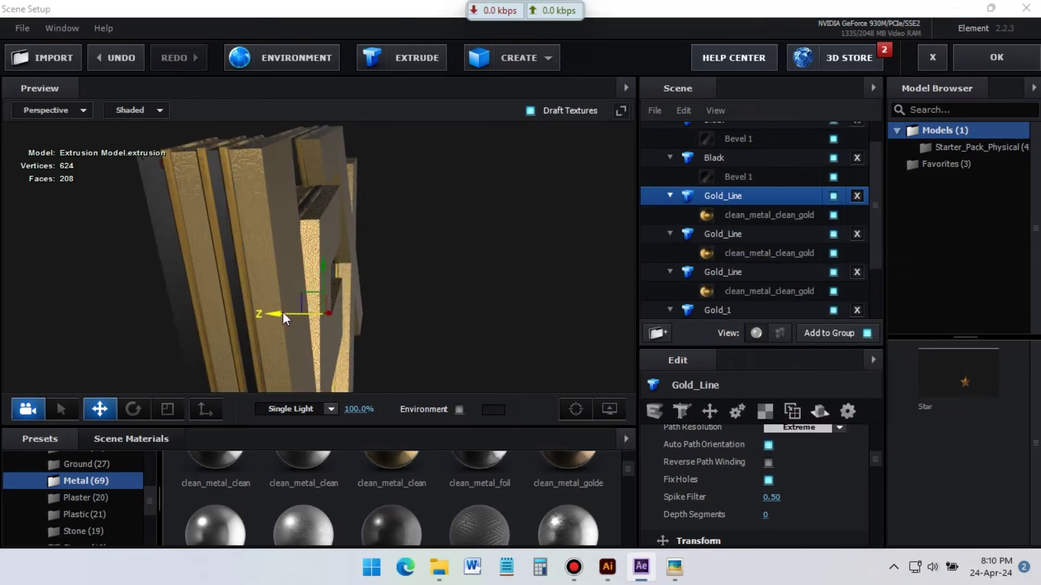
pyautogui.moveTo(283, 317); pyautogui.dragTo(230, 318)
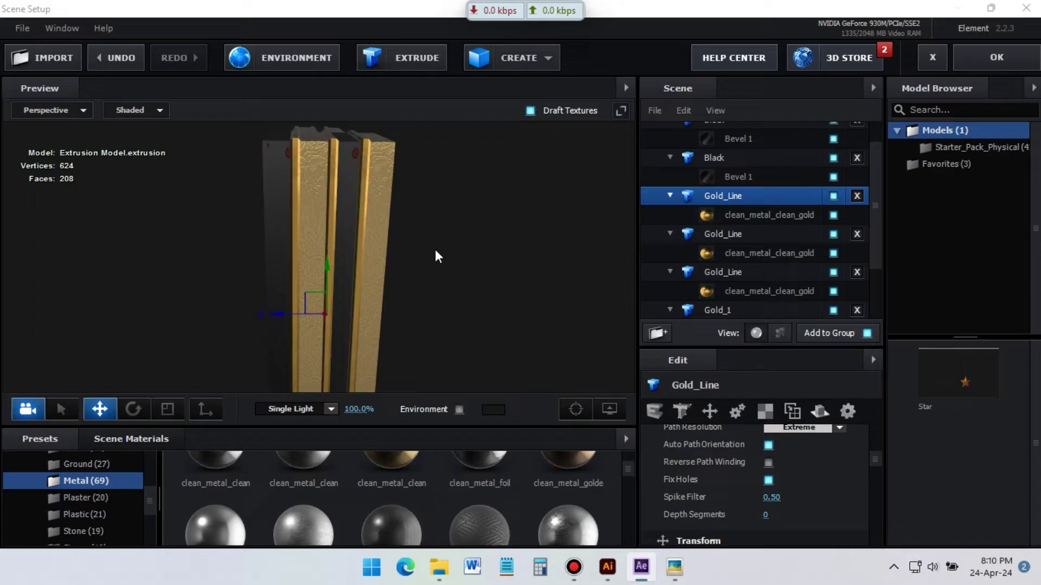
pyautogui.rightClick(722, 195)
pyautogui.click(773, 271)
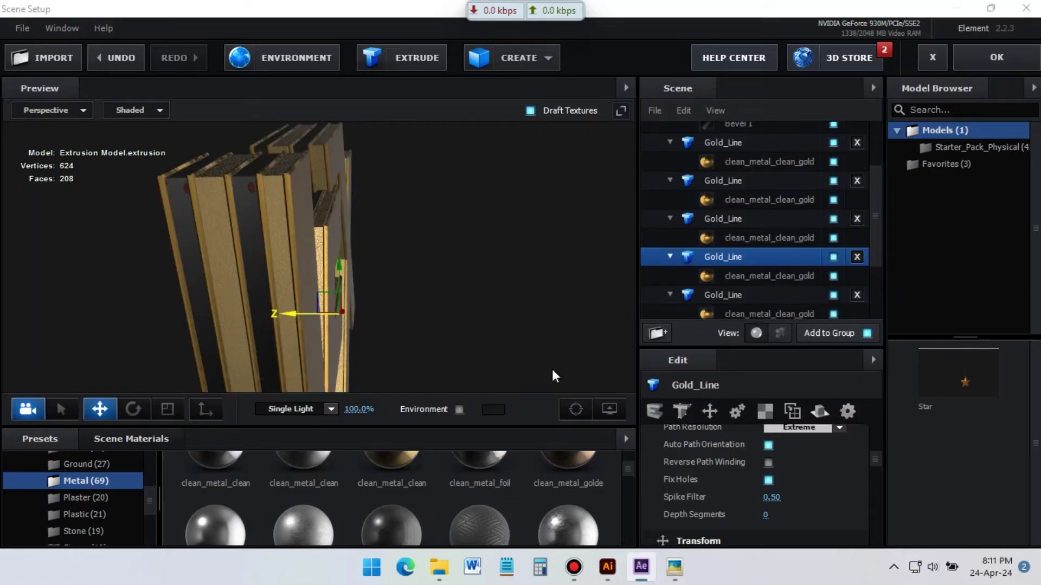
# - Enable Bevel Outline on the clean_metal_clean_gold material of the front Gold_Line copy and try out its Outside Bevel and Outline Width
pyautogui.click(746, 279)
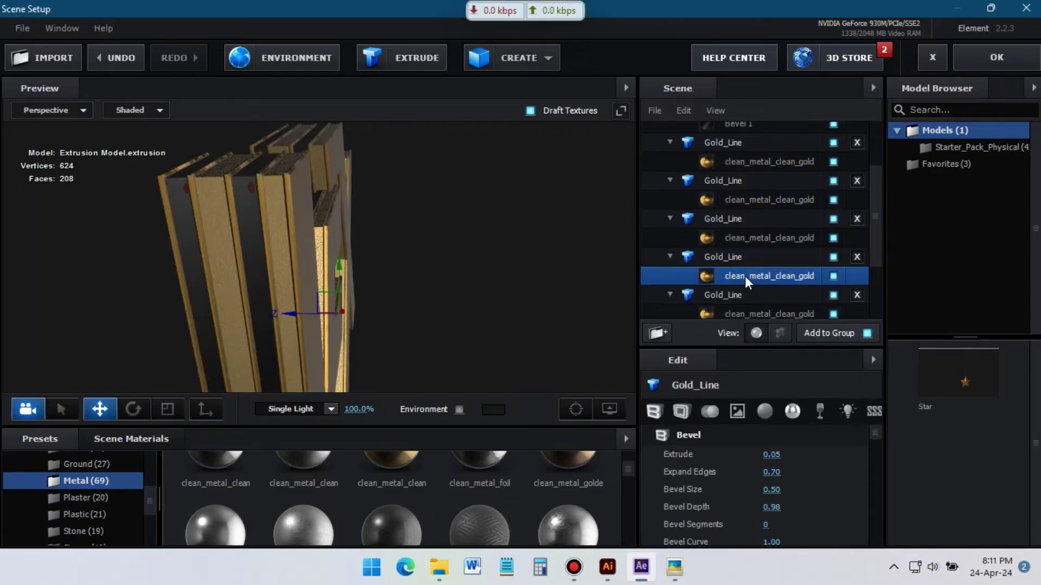
pyautogui.scroll(-3, 769, 458)
pyautogui.click(768, 456)
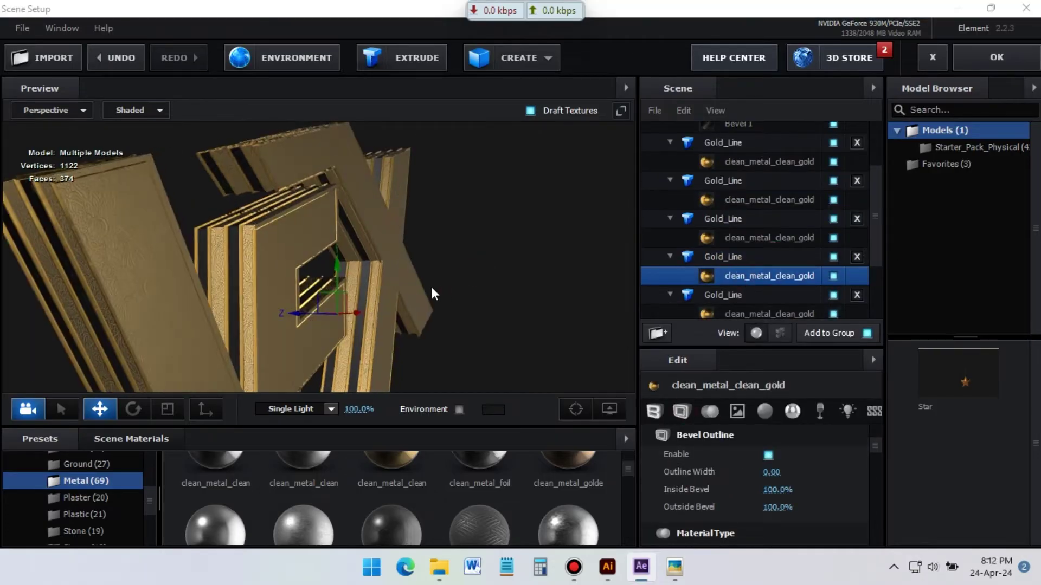
pyautogui.moveTo(432, 292)
pyautogui.mouseDown()
pyautogui.moveTo(455, 270)
pyautogui.moveTo(409, 268)
pyautogui.moveTo(424, 281)
pyautogui.mouseUp()
pyautogui.moveTo(772, 510); pyautogui.dragTo(745, 510)
pyautogui.moveTo(770, 473); pyautogui.dragTo(804, 471)
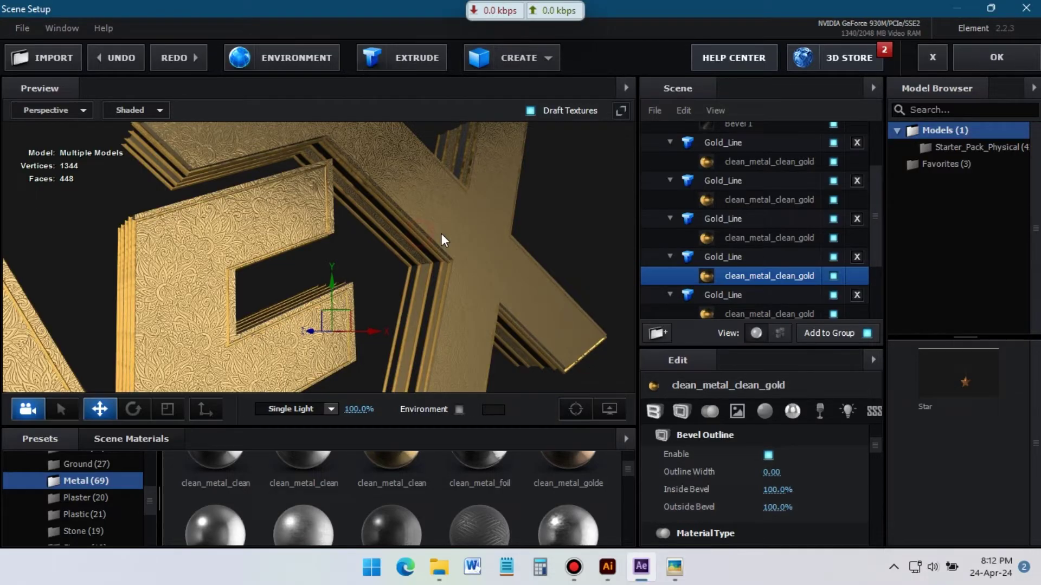
pyautogui.moveTo(442, 241); pyautogui.dragTo(502, 260)
# - Set the Expand Edges of the front Gold_Line copy's bevel to 0
pyautogui.click(654, 411)
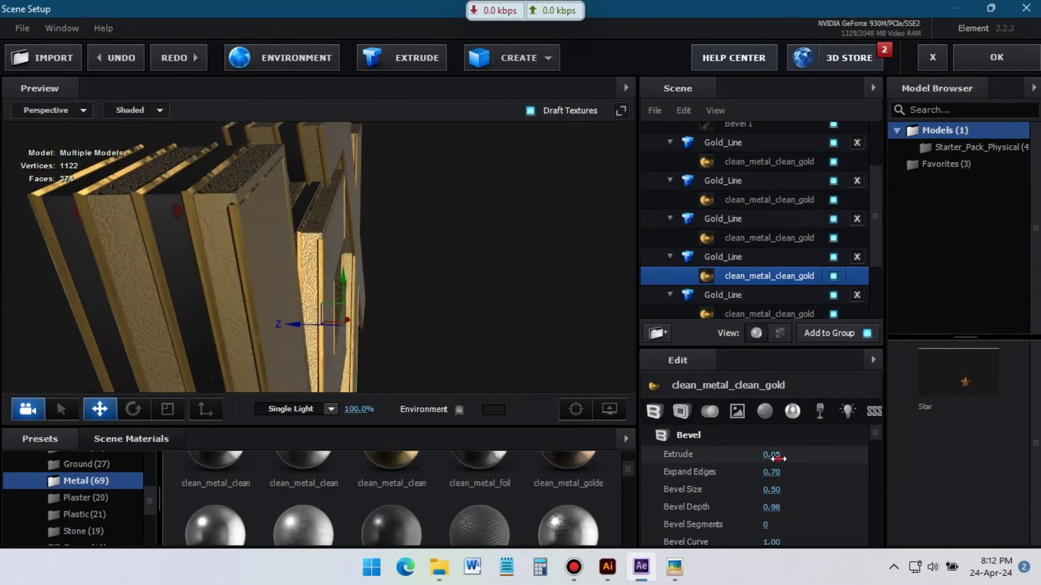
pyautogui.moveTo(771, 473); pyautogui.dragTo(763, 475)
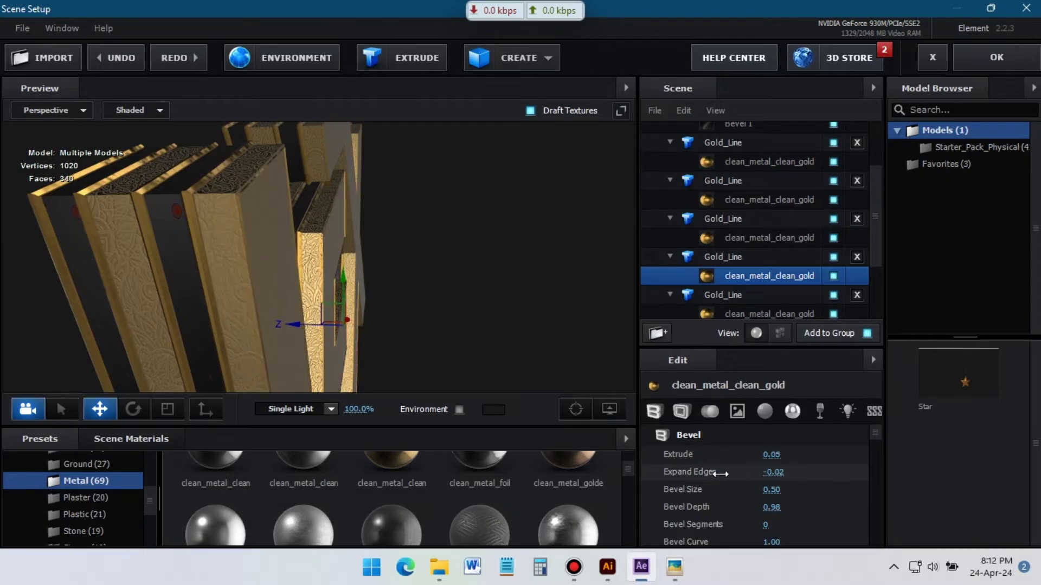
pyautogui.click(771, 472)
pyautogui.write('0')
pyautogui.press('Return')
pyautogui.moveTo(477, 291)
pyautogui.mouseDown()
pyautogui.moveTo(460, 285)
pyautogui.moveTo(480, 292)
pyautogui.mouseUp()
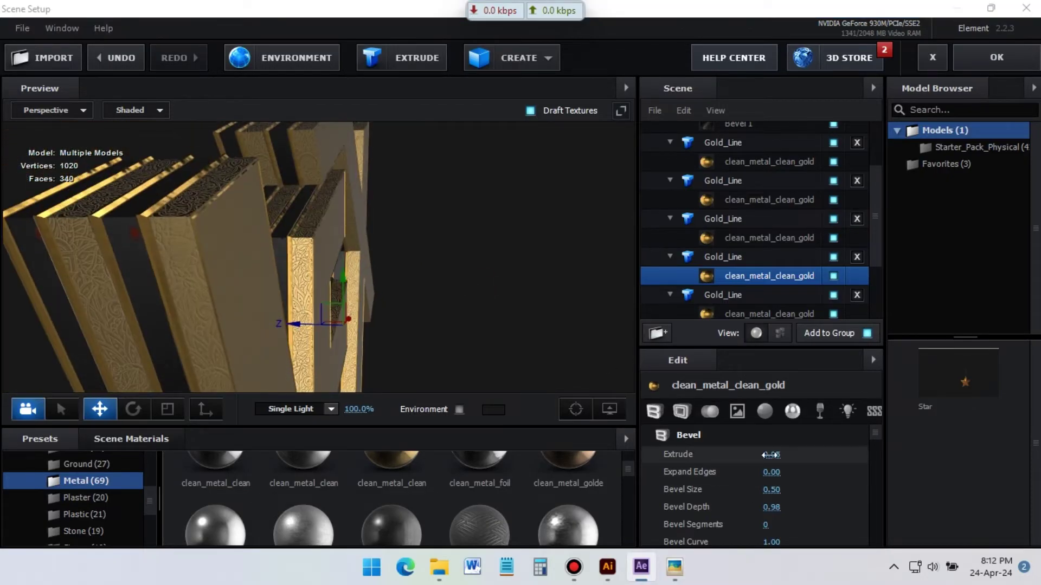
# - Try an Extrude of 0.12 on the front Gold_Line copy, then lower its Expand Edges and undo that change
pyautogui.moveTo(770, 455); pyautogui.dragTo(767, 455)
pyautogui.moveTo(483, 290); pyautogui.dragTo(490, 246)
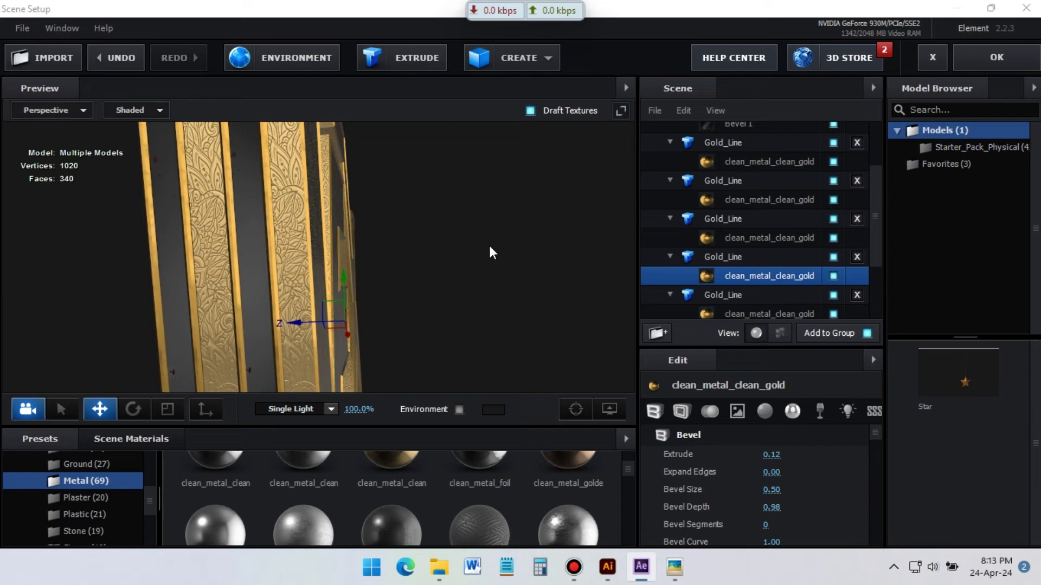
pyautogui.moveTo(771, 472); pyautogui.dragTo(725, 473)
pyautogui.moveTo(426, 244); pyautogui.dragTo(472, 288)
pyautogui.hotkey('ctrl', 'z')
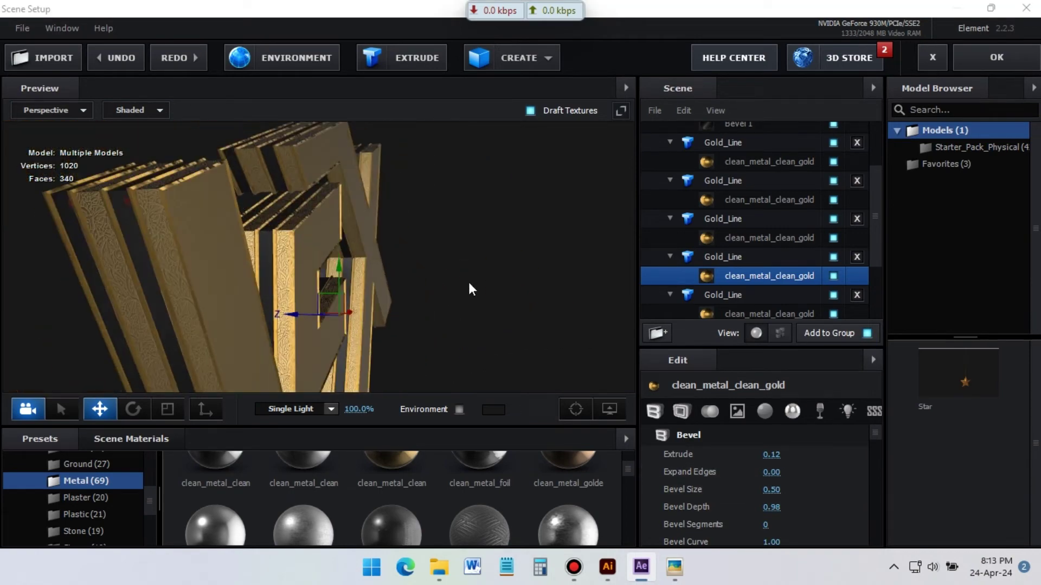
# - Try a thicker Extrude of 0.24 on the front Gold_Line copy and settle on 0.15
pyautogui.moveTo(772, 456); pyautogui.dragTo(786, 456)
pyautogui.moveTo(564, 291); pyautogui.dragTo(463, 329)
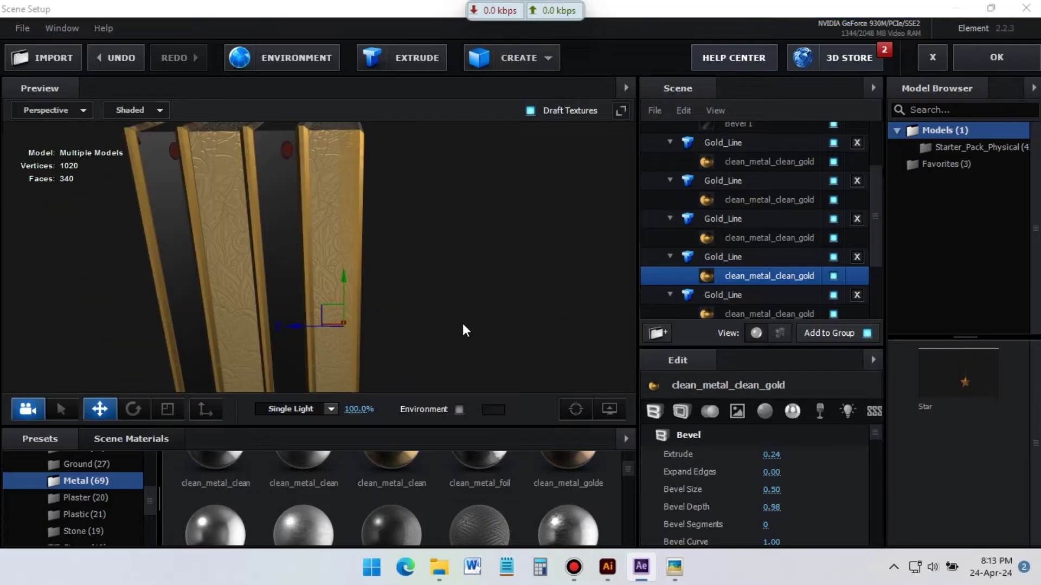
pyautogui.click(771, 455)
pyautogui.write('0.15')
pyautogui.press('Return')
# - Try a different Bevel Depth on the front Gold_Line copy, undo it, and raise the Bevel Depth above 1.00
pyautogui.scroll(-2, 783, 512)
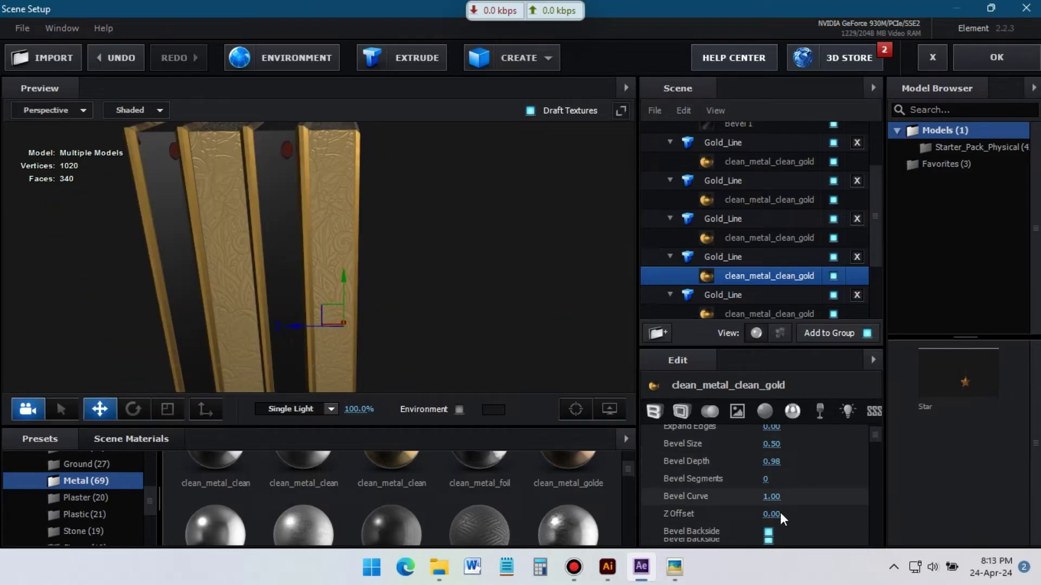
pyautogui.moveTo(768, 454); pyautogui.dragTo(785, 454)
pyautogui.moveTo(365, 277); pyautogui.dragTo(425, 274)
pyautogui.hotkey('ctrl', 'z')
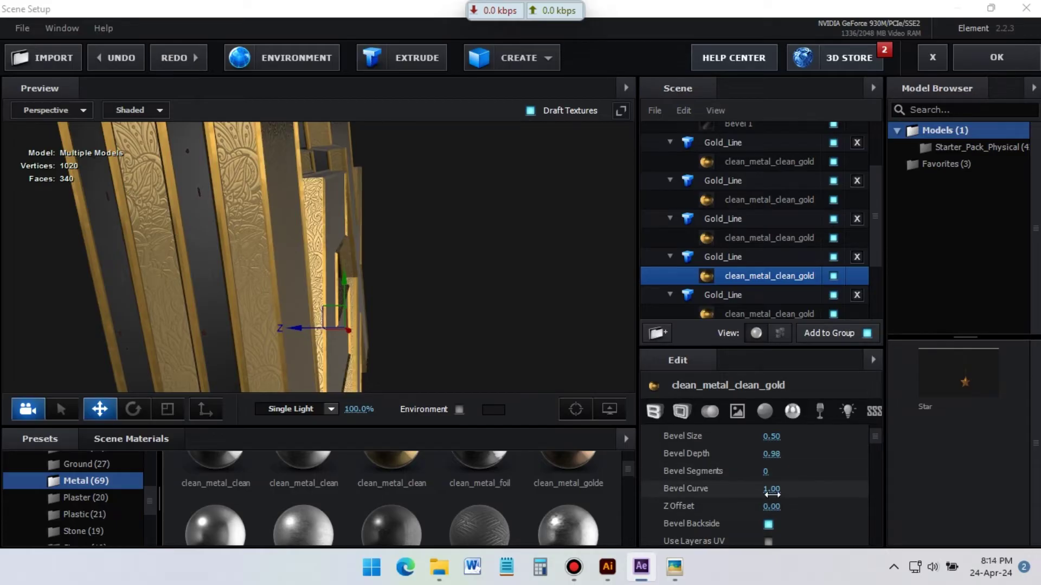
pyautogui.moveTo(754, 471); pyautogui.dragTo(732, 472)
pyautogui.moveTo(754, 454); pyautogui.dragTo(779, 454)
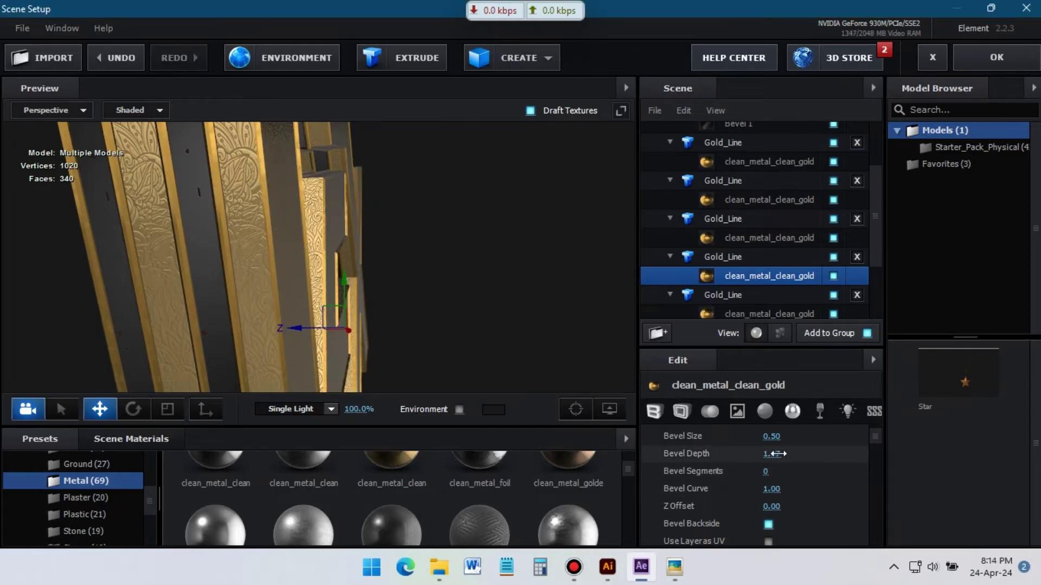
pyautogui.moveTo(510, 303); pyautogui.dragTo(438, 276)
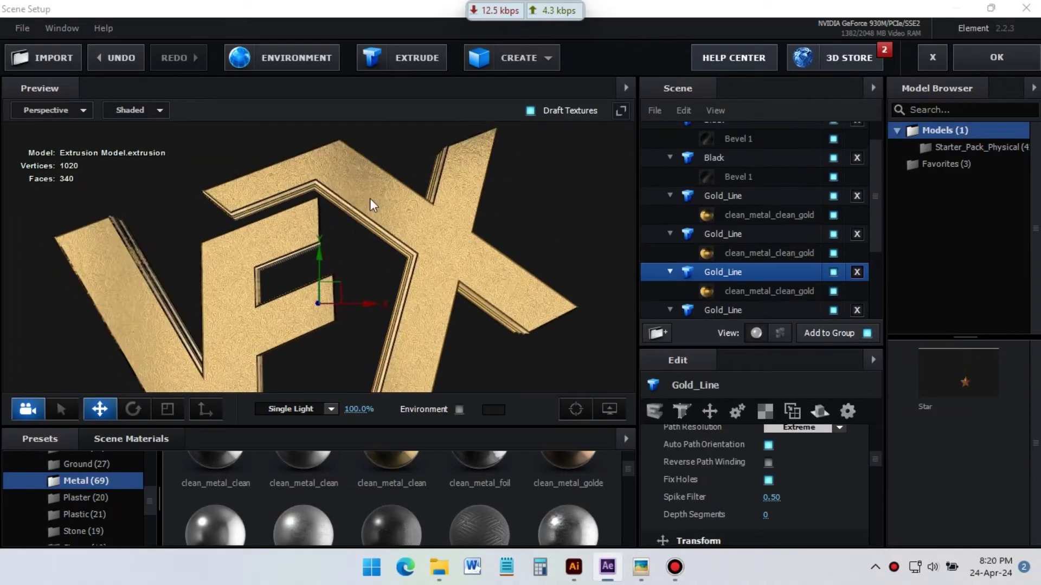
# - Load Basic_2K_03.dds as the scene's environment texture and apply the finished scene to the composition
pyautogui.moveTo(369, 198); pyautogui.dragTo(342, 131)
pyautogui.click(282, 58)
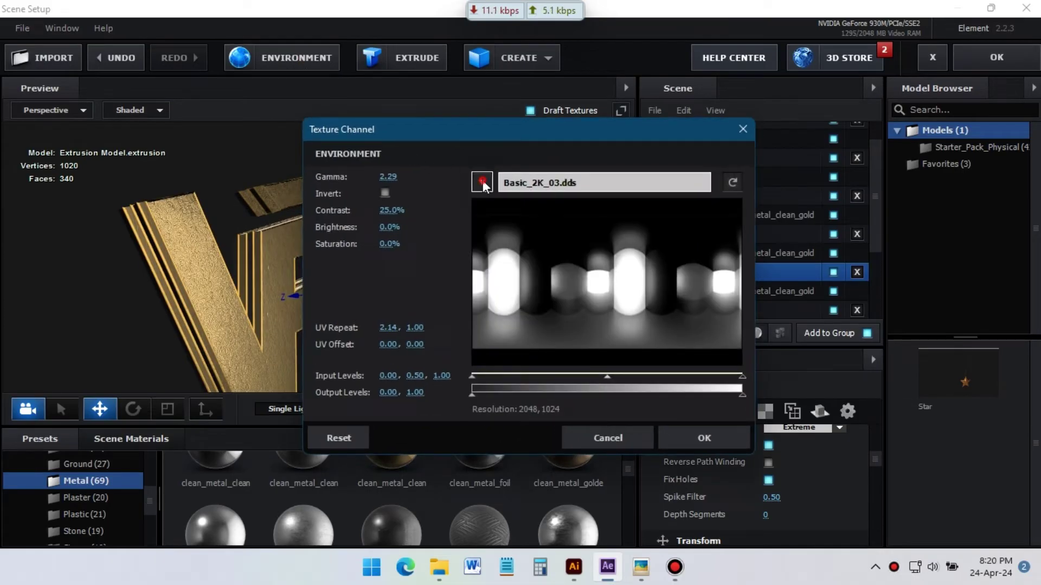
pyautogui.click(516, 184)
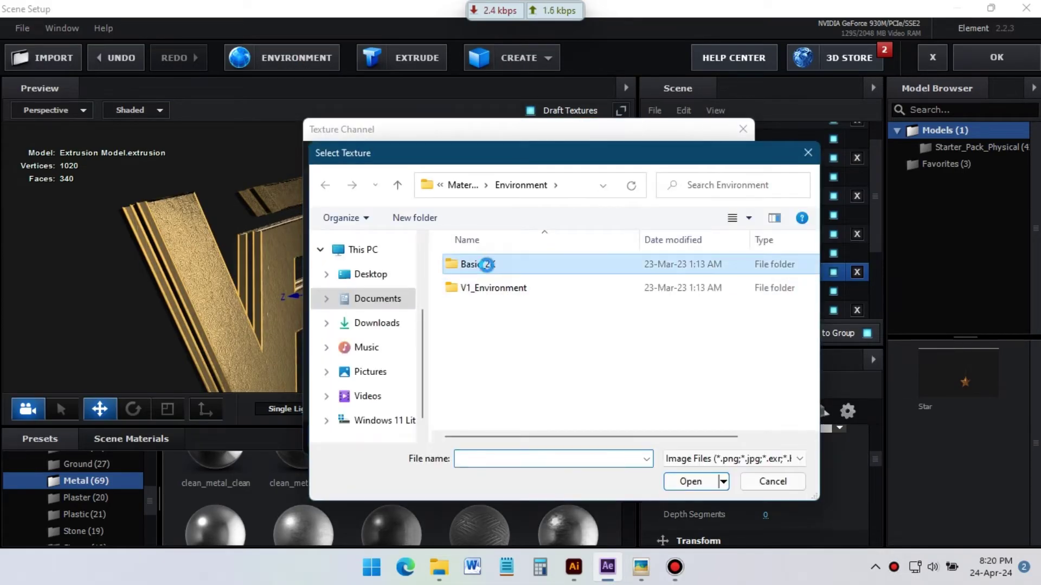
pyautogui.doubleClick(486, 264)
pyautogui.click(476, 341)
pyautogui.click(690, 481)
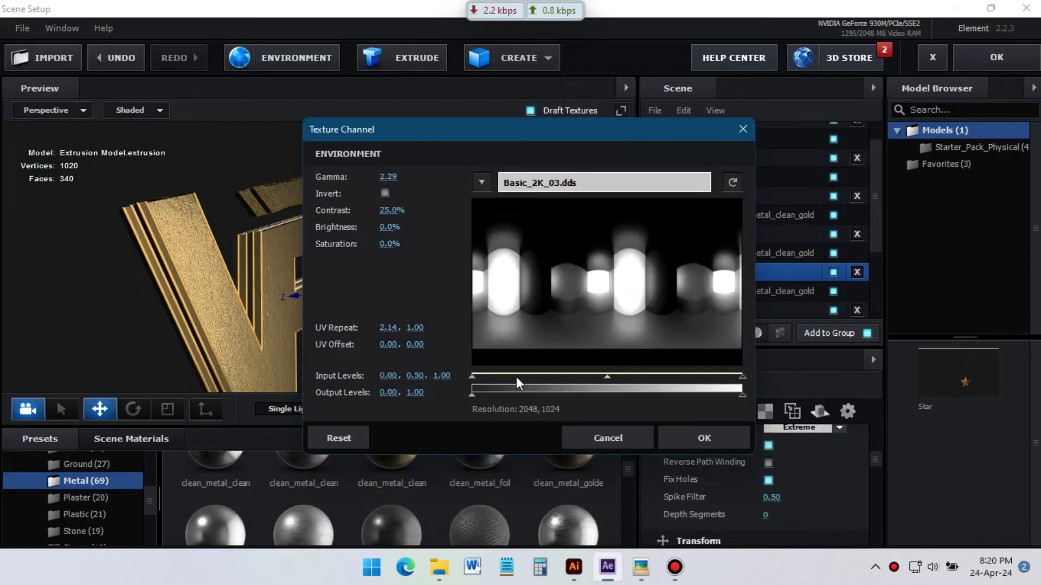
pyautogui.click(675, 438)
pyautogui.moveTo(388, 216); pyautogui.dragTo(423, 234)
pyautogui.click(992, 64)
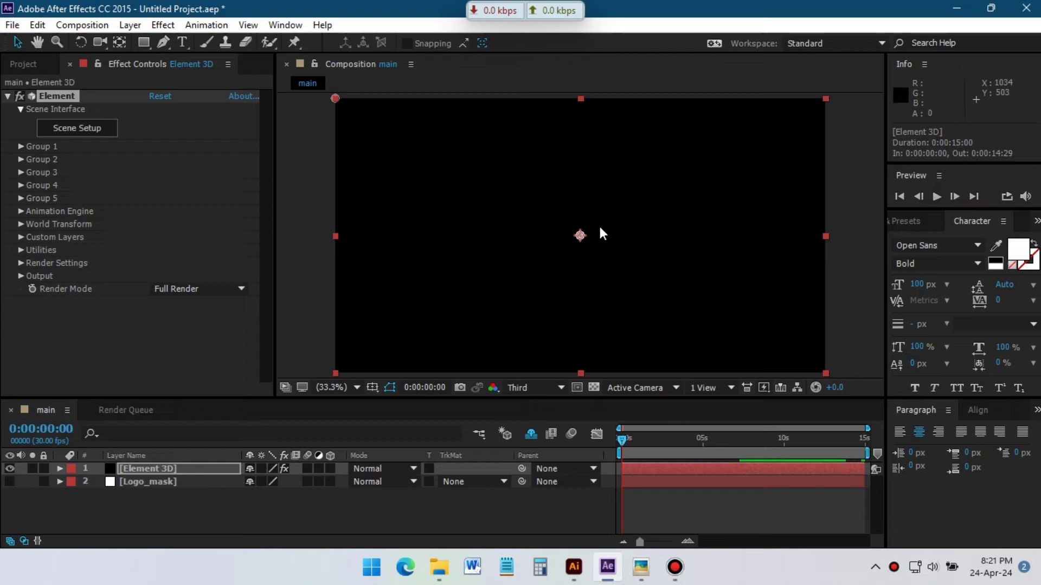
# - Add a two-node camera with the 35mm preset to the main composition
pyautogui.rightClick(166, 507)
pyautogui.moveTo(264, 358)
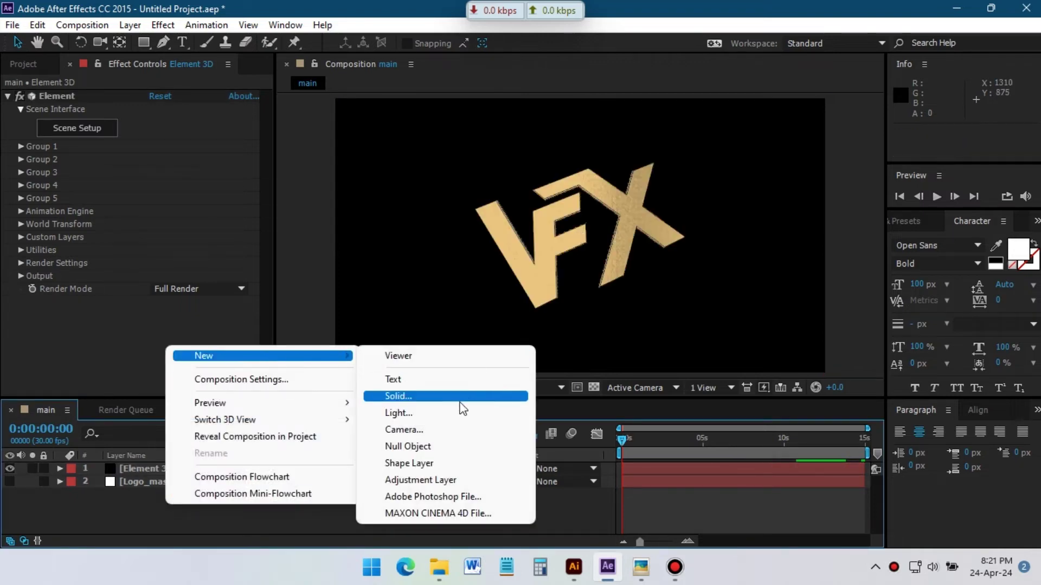
pyautogui.click(458, 429)
pyautogui.click(337, 211)
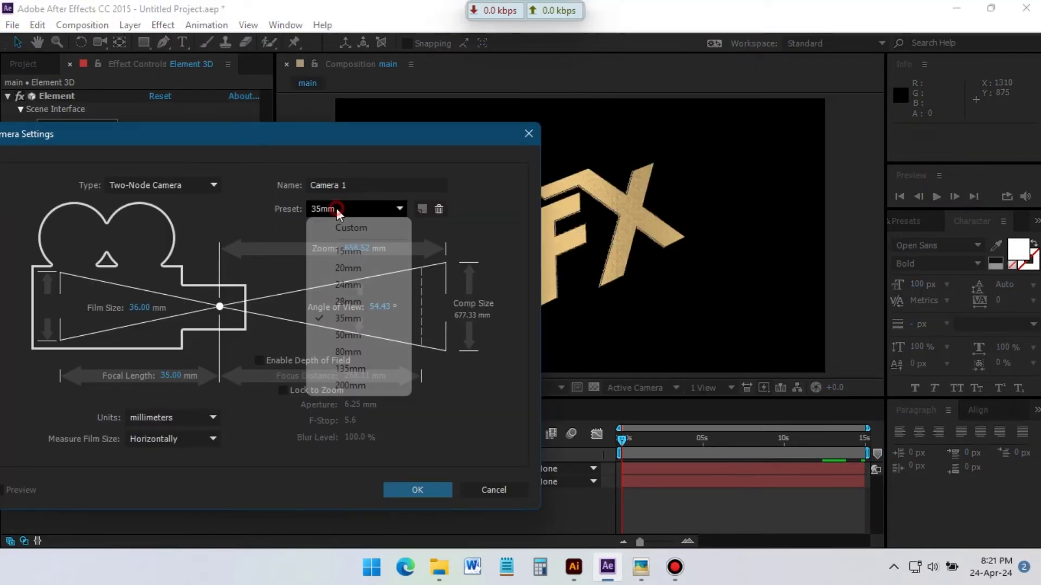
pyautogui.click(353, 312)
pyautogui.click(426, 491)
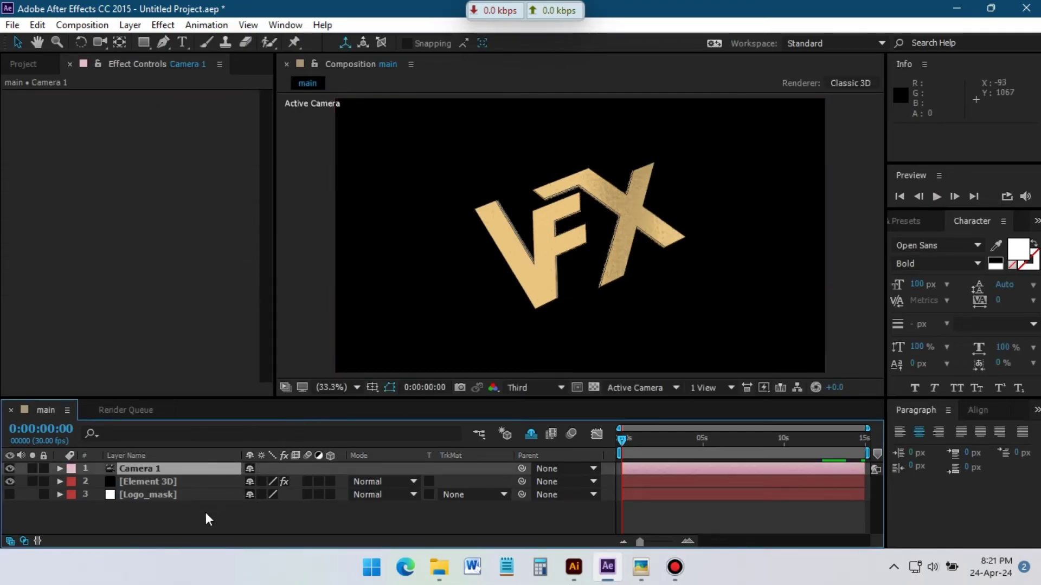
# - Add an Ambient light with 50% intensity to the composition
pyautogui.rightClick(157, 514)
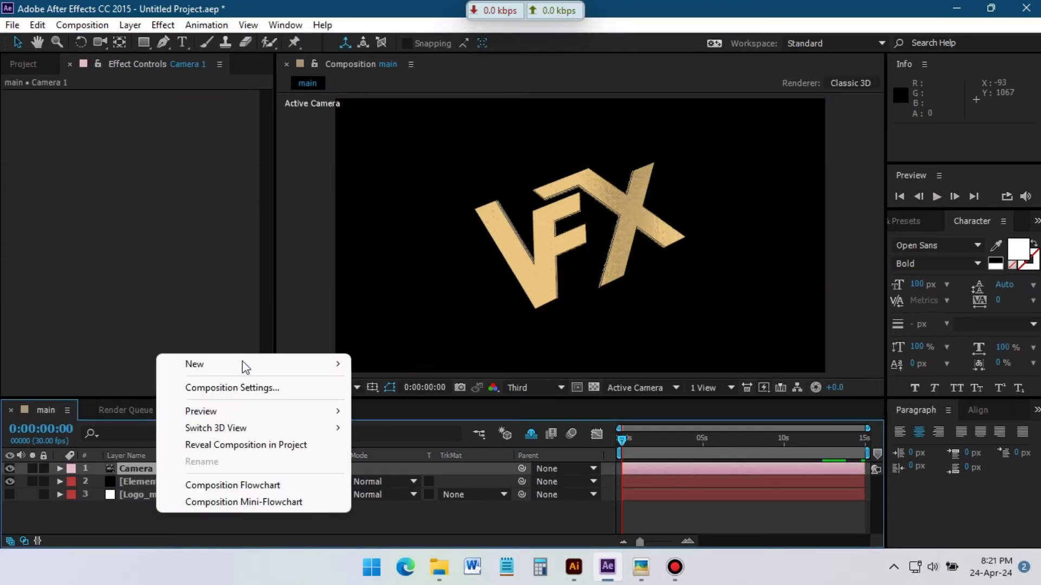
pyautogui.moveTo(244, 365)
pyautogui.click(420, 422)
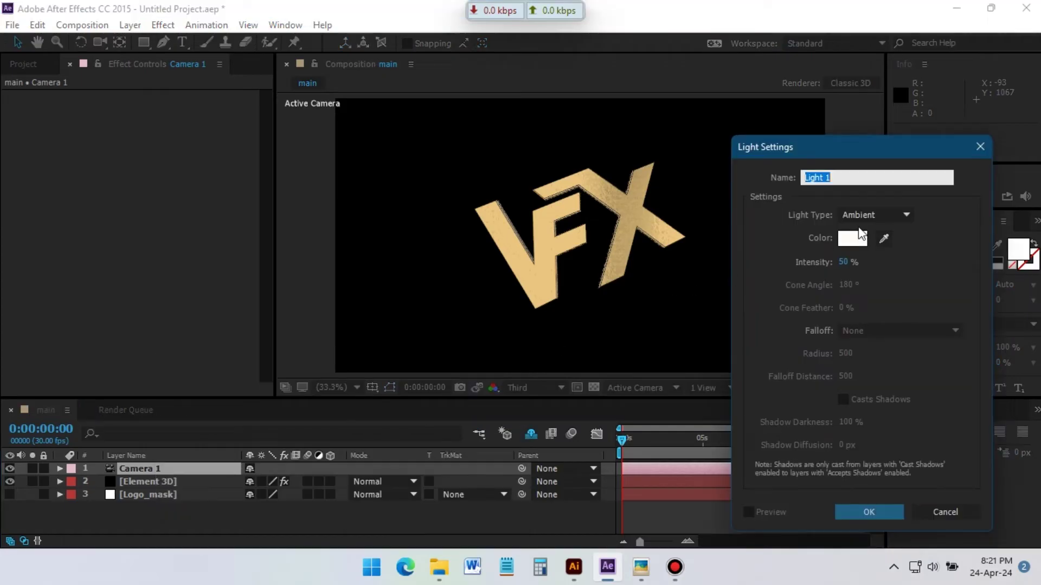
pyautogui.click(878, 510)
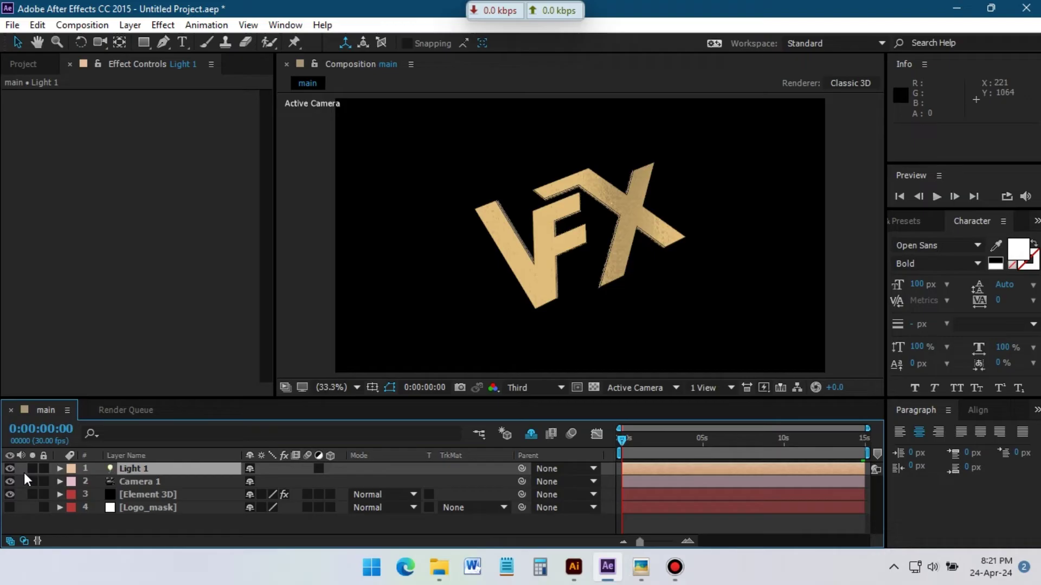
# - Orbit Camera 1 to see the logo's layered side and toggle Light 1's visibility to check its effect
pyautogui.click(139, 482)
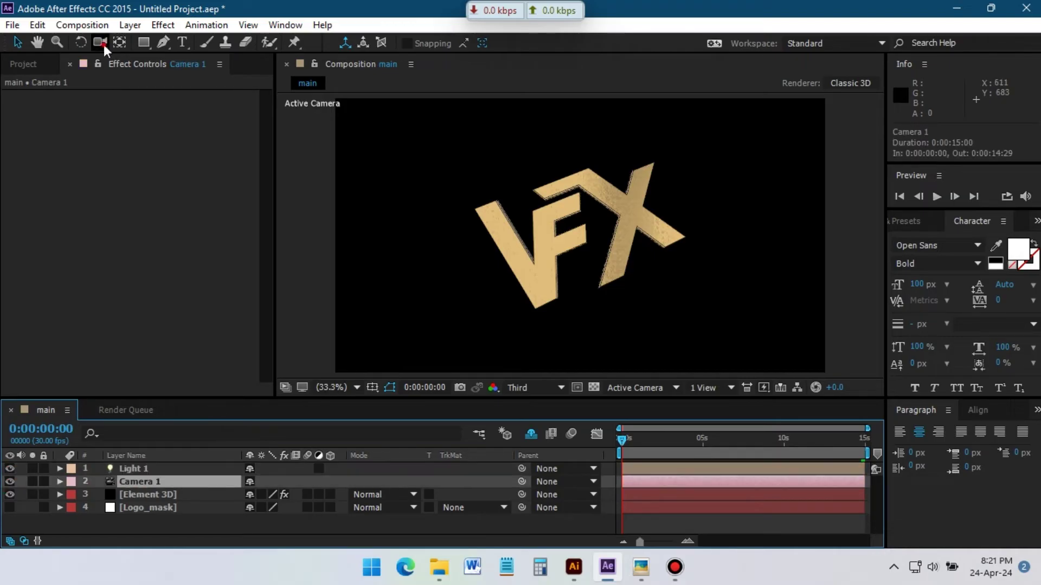
pyautogui.click(99, 42)
pyautogui.moveTo(542, 260); pyautogui.dragTo(641, 231)
pyautogui.click(10, 468)
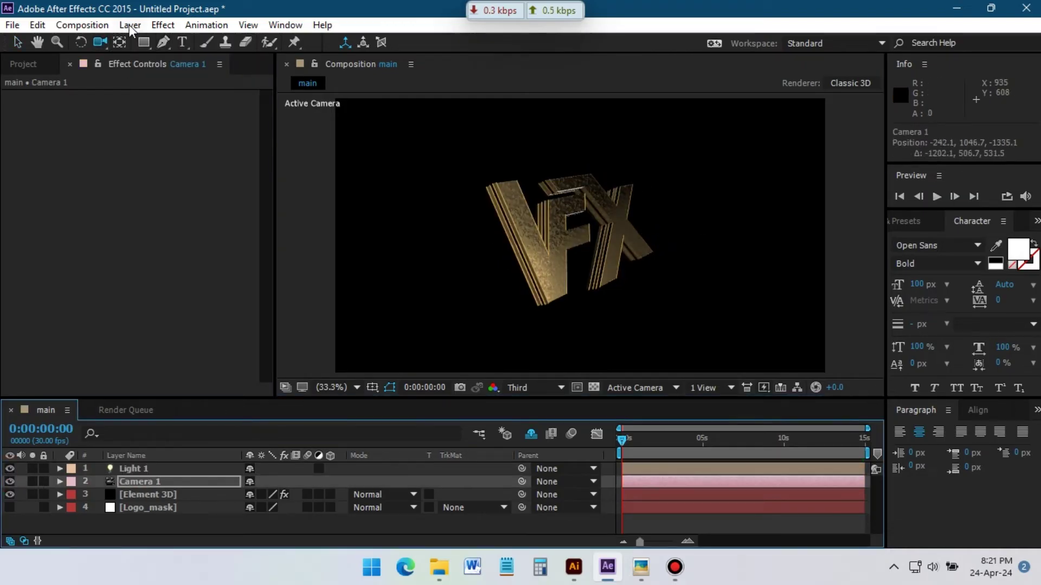
# - Add a second light to the composition with its type set to Parallel
pyautogui.click(130, 25)
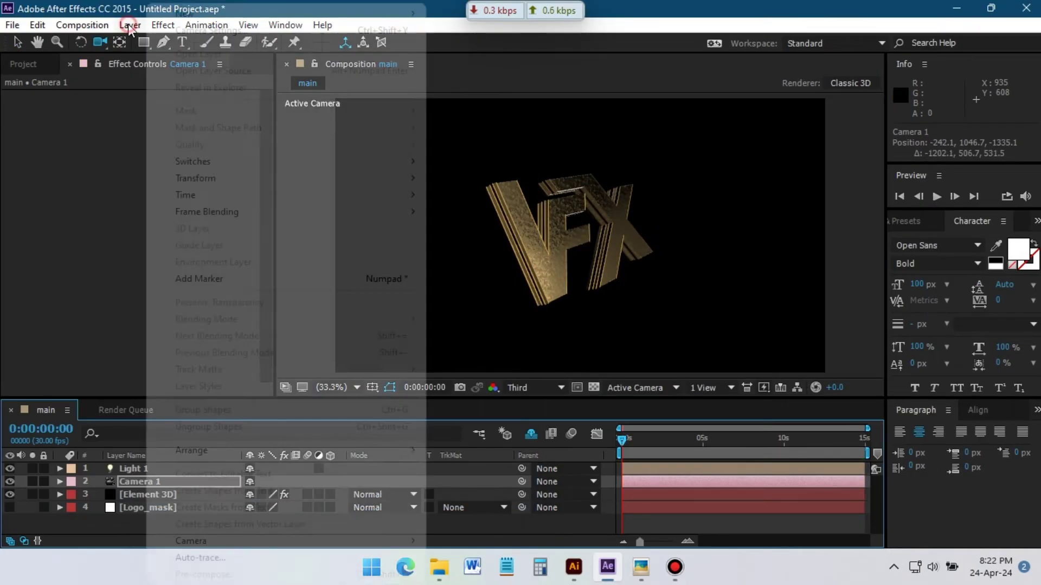
pyautogui.moveTo(163, 11)
pyautogui.click(520, 47)
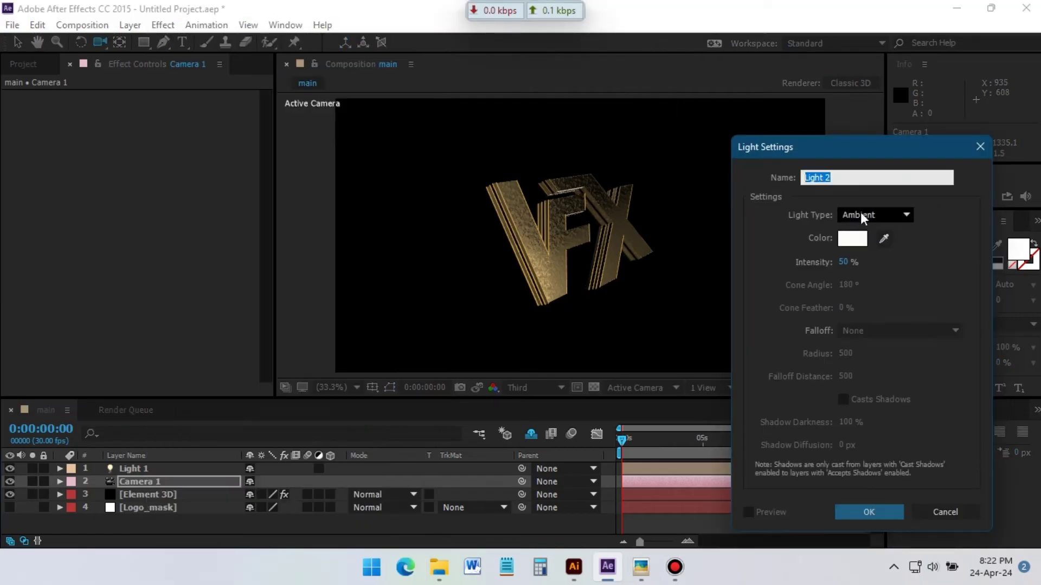
pyautogui.click(862, 217)
pyautogui.click(867, 225)
pyautogui.click(867, 512)
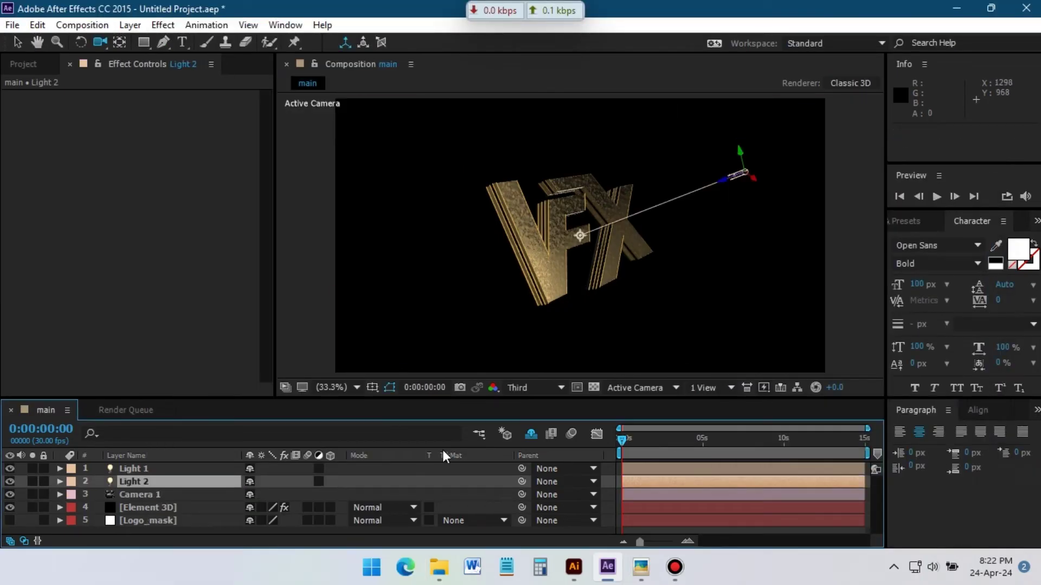
# - Orbit Camera 1 back toward the logo's front and toggle Light 2's visibility to check its effect
pyautogui.moveTo(627, 345); pyautogui.dragTo(527, 286)
pyautogui.click(8, 482)
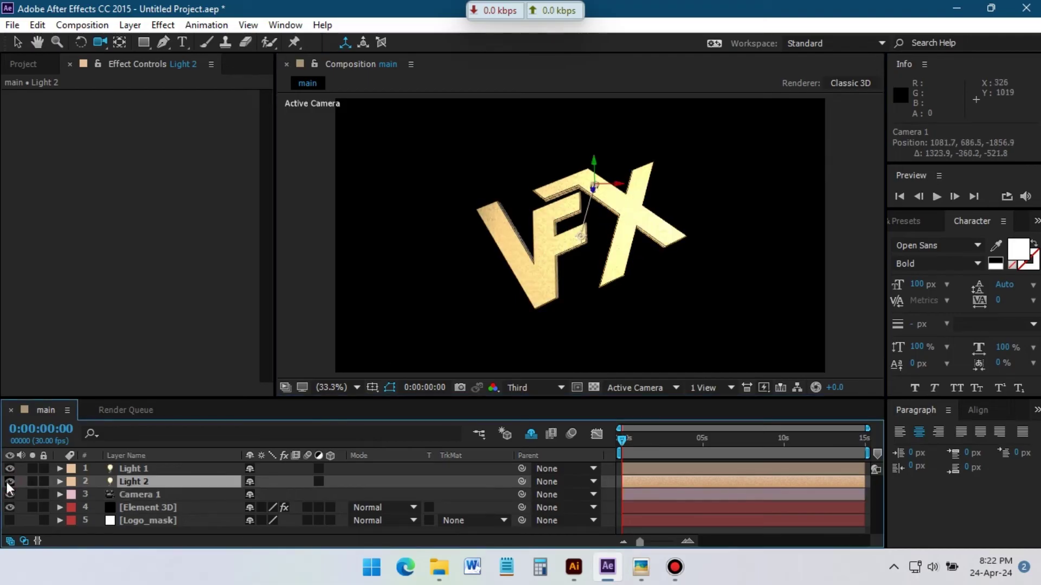
# - Move Light 2 up to the top of the logo's X and shift its point of interest toward the F
pyautogui.moveTo(581, 236); pyautogui.dragTo(567, 217)
pyautogui.moveTo(623, 189); pyautogui.dragTo(650, 176)
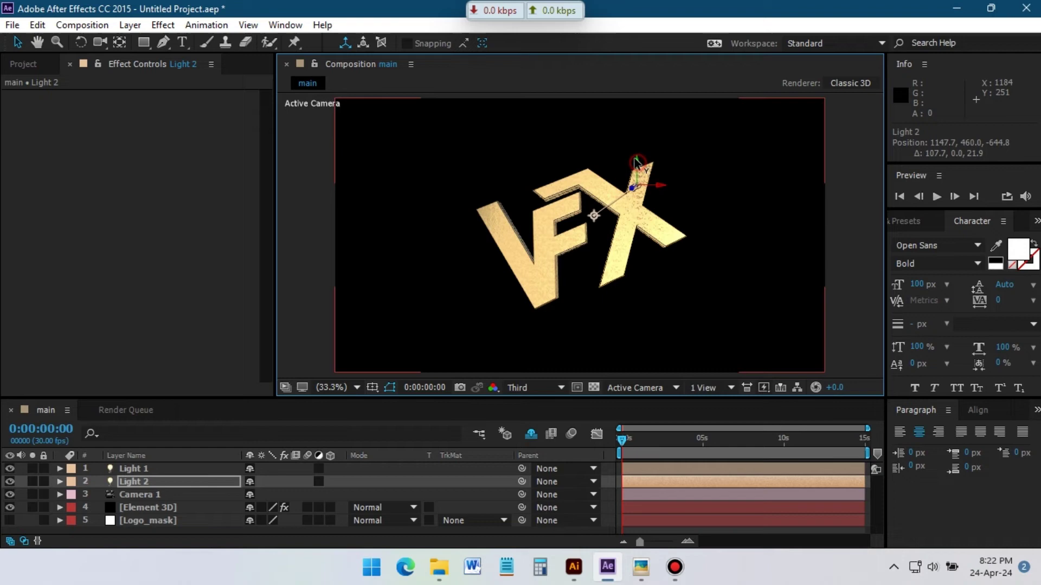
pyautogui.moveTo(594, 195); pyautogui.dragTo(582, 219)
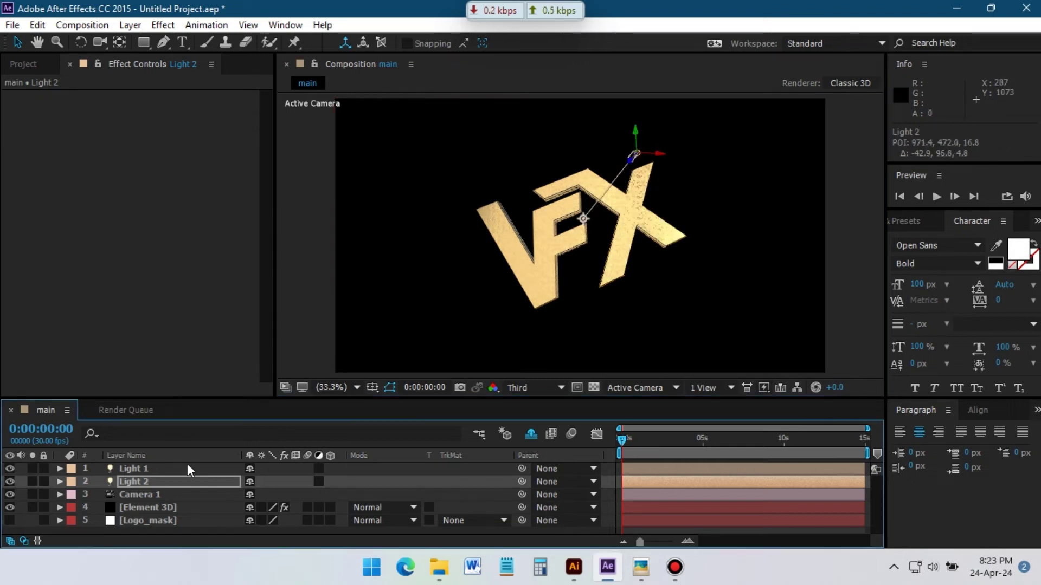
# - Orbit Camera 1 to the logo's layered side to check Light 2's effect and delete Light 2
pyautogui.click(137, 495)
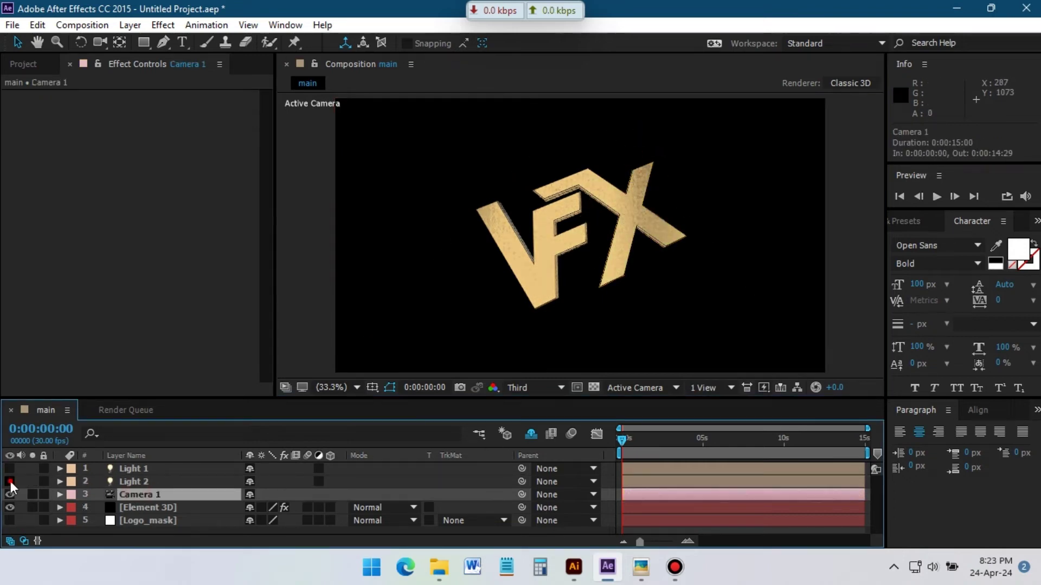
pyautogui.press('c')
pyautogui.moveTo(537, 228); pyautogui.dragTo(569, 224)
pyautogui.click(9, 482)
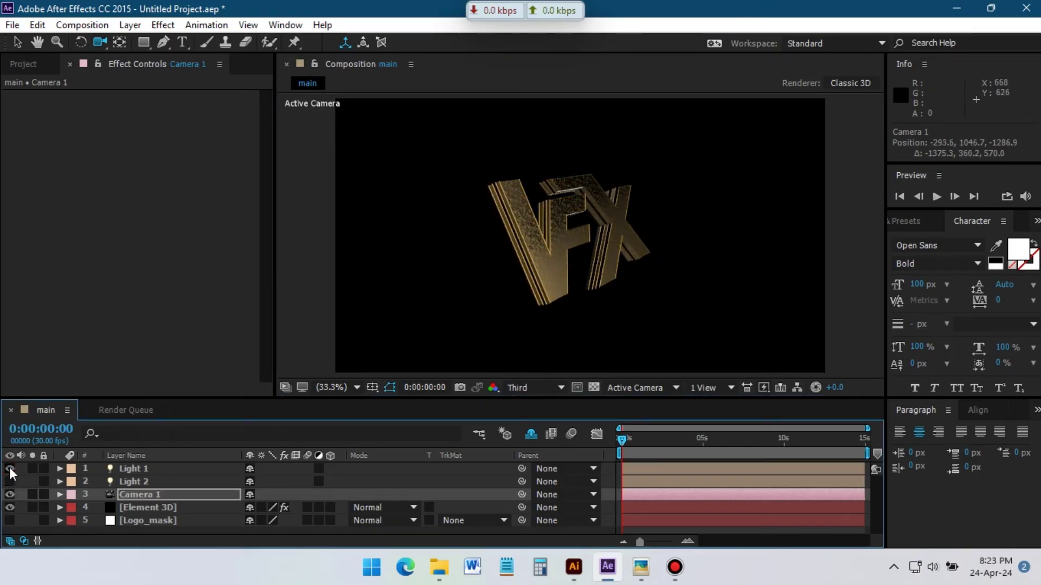
pyautogui.click(134, 482)
pyautogui.press('Delete')
# - Move Camera 1 in close to the logo at 0:00:00:00 and reveal its Point of Interest and Position keyframes
pyautogui.click(100, 43)
pyautogui.moveTo(541, 158); pyautogui.dragTo(471, 241)
pyautogui.click(131, 483)
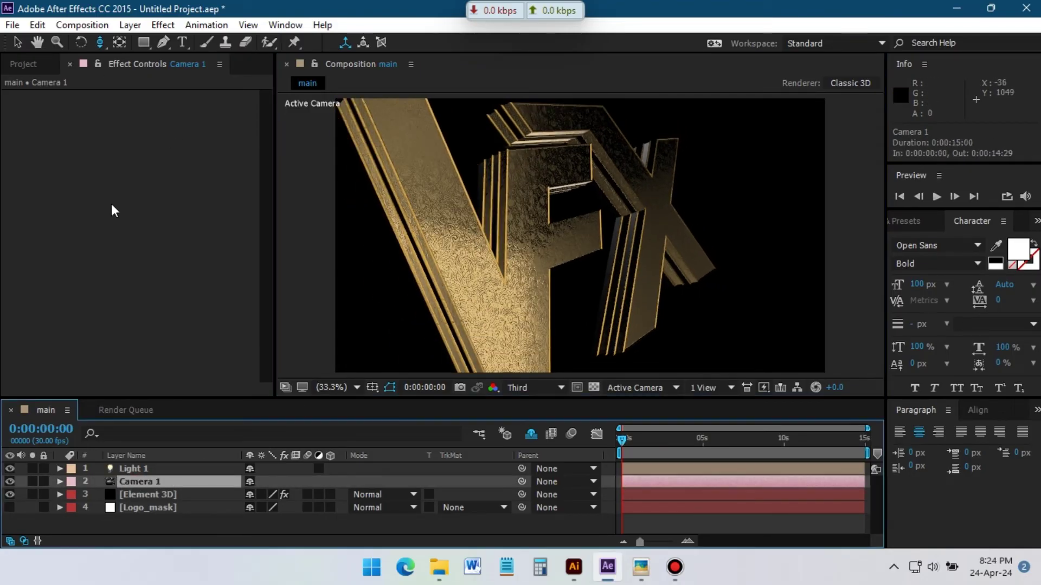
pyautogui.press('u')
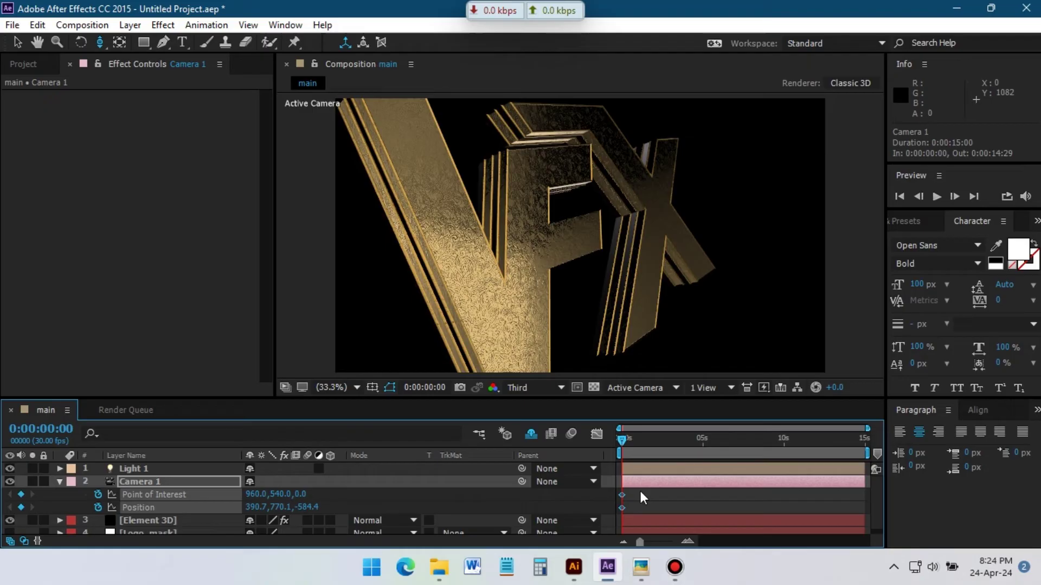
# - Pan and orbit Camera 1 at 0:00:00:00 into a low close-up centred on the V's lower part and the F
pyautogui.moveTo(100, 43); pyautogui.dragTo(146, 75)
pyautogui.moveTo(483, 237); pyautogui.dragTo(613, 223)
pyautogui.moveTo(100, 42); pyautogui.dragTo(135, 58)
pyautogui.moveTo(564, 228); pyautogui.dragTo(589, 212)
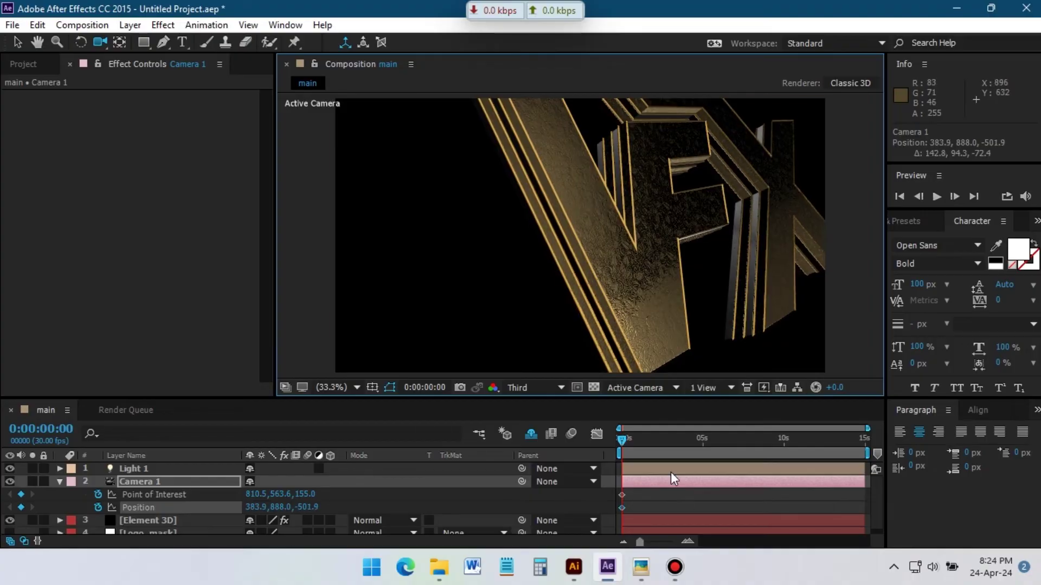
# - Keyframe Camera 1 at 0:00:03:09 by panning, pulling back and orbiting until the whole logo fits the frame from below
pyautogui.click(676, 451)
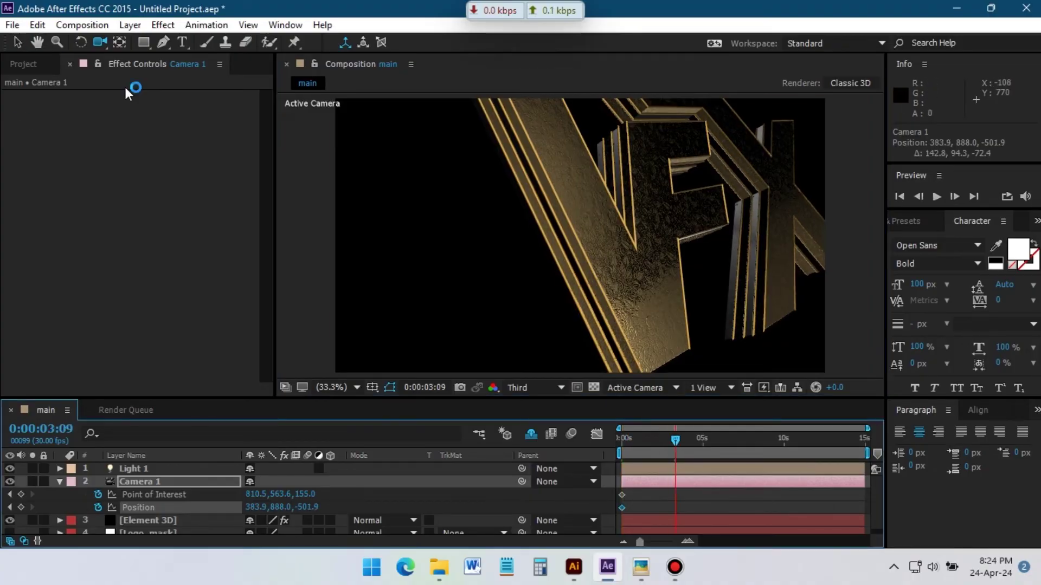
pyautogui.moveTo(102, 43); pyautogui.dragTo(136, 71)
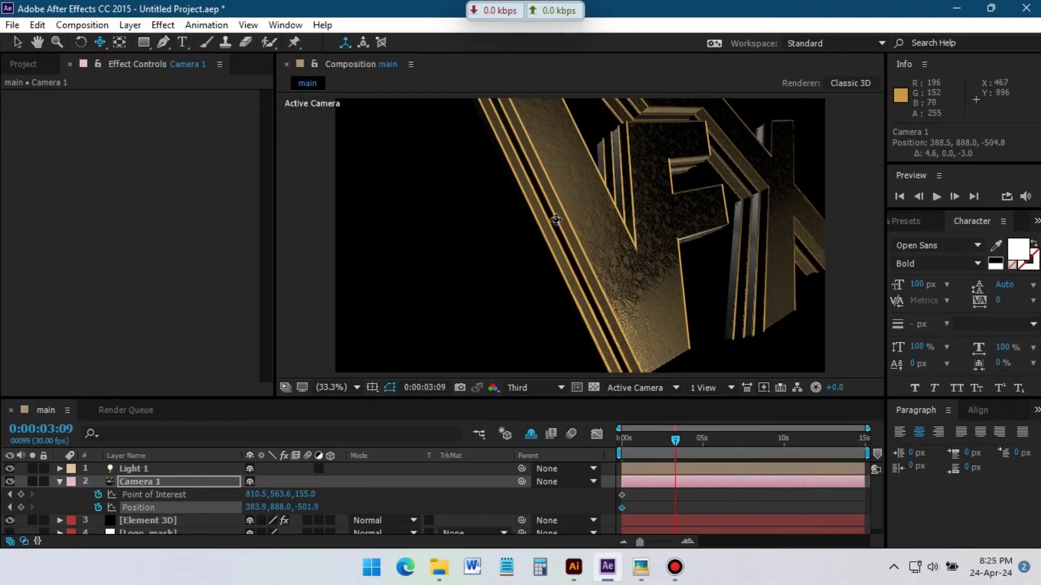
pyautogui.moveTo(556, 219); pyautogui.dragTo(447, 225)
pyautogui.moveTo(101, 44); pyautogui.dragTo(136, 90)
pyautogui.moveTo(444, 216); pyautogui.dragTo(445, 236)
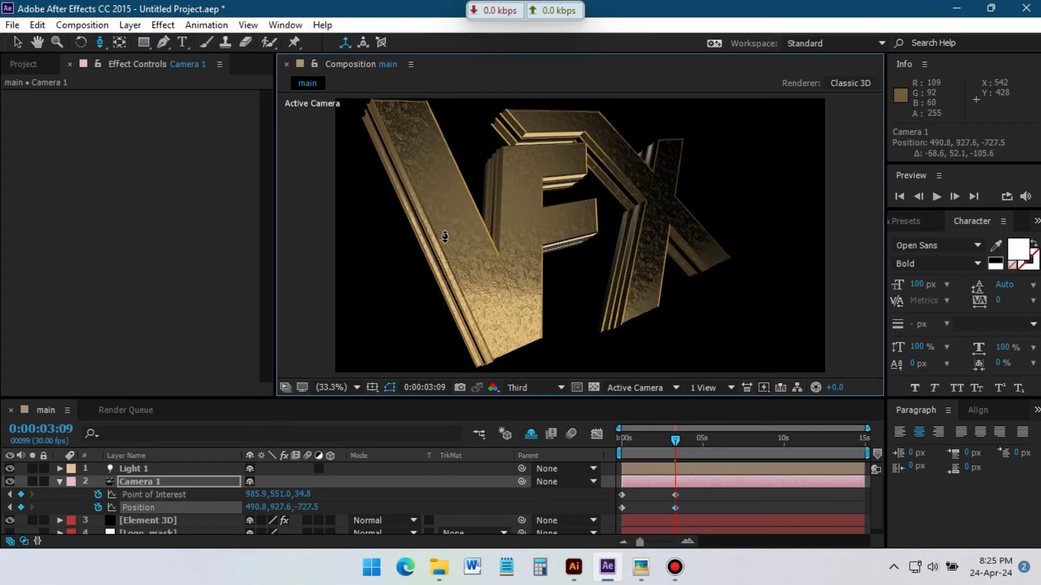
pyautogui.moveTo(99, 42); pyautogui.dragTo(135, 54)
pyautogui.moveTo(430, 204); pyautogui.dragTo(431, 198)
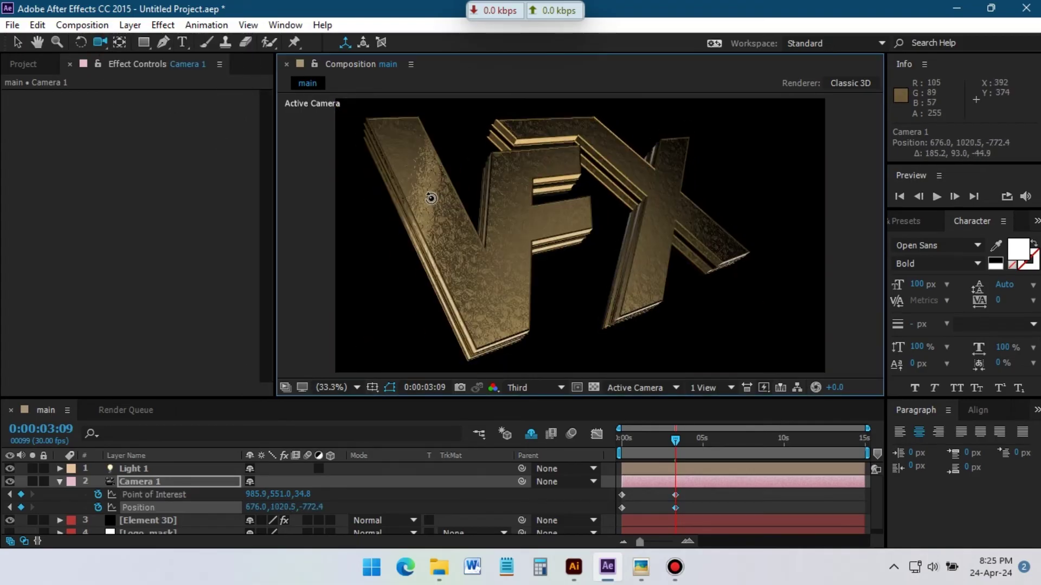
# - Turn on Camera 1's Depth of Field with a Focus Distance of 850 pixels and an Aperture of 15 pixels
pyautogui.click(60, 481)
pyautogui.click(60, 481)
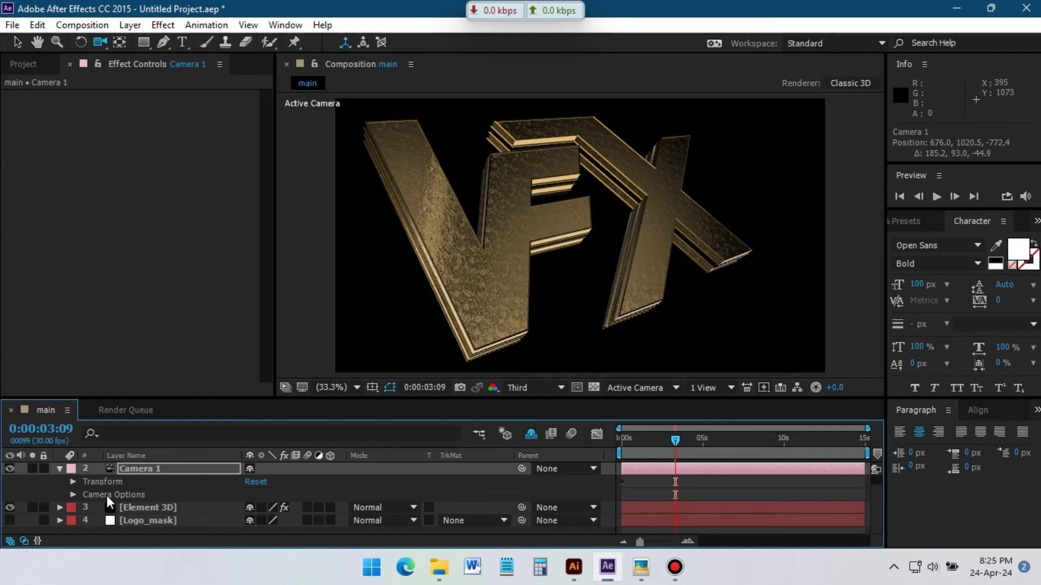
pyautogui.click(73, 494)
pyautogui.scroll(-1, 96, 506)
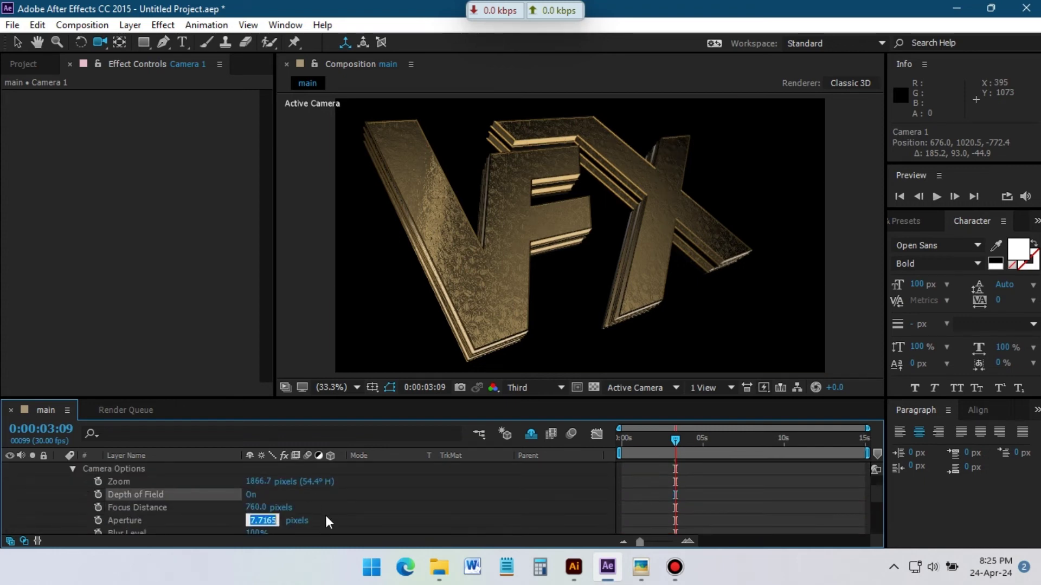
pyautogui.write('5')
pyautogui.press('Return')
pyautogui.write('850')
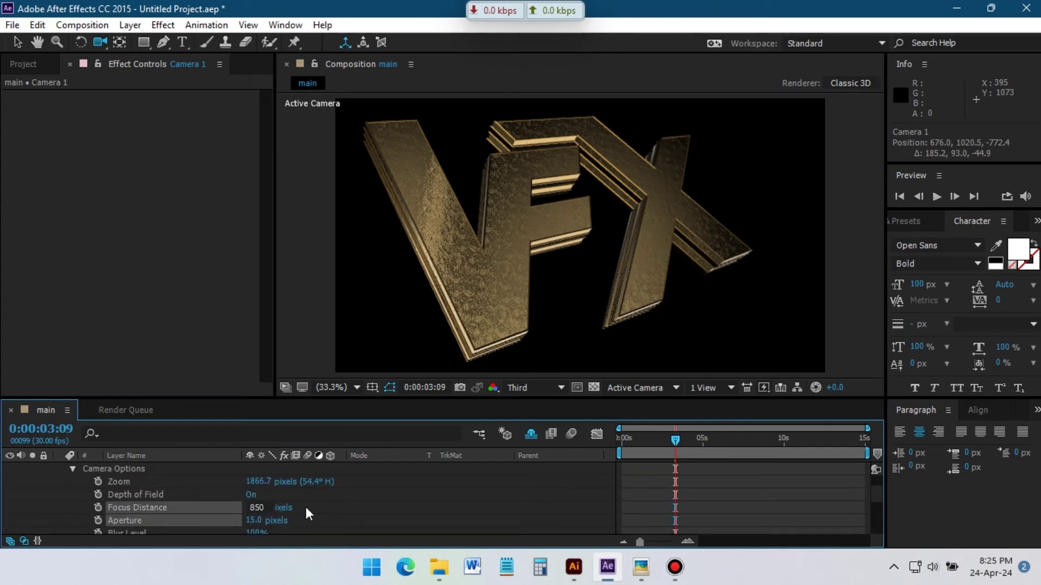
pyautogui.click(251, 495)
pyautogui.scroll(2, 82, 493)
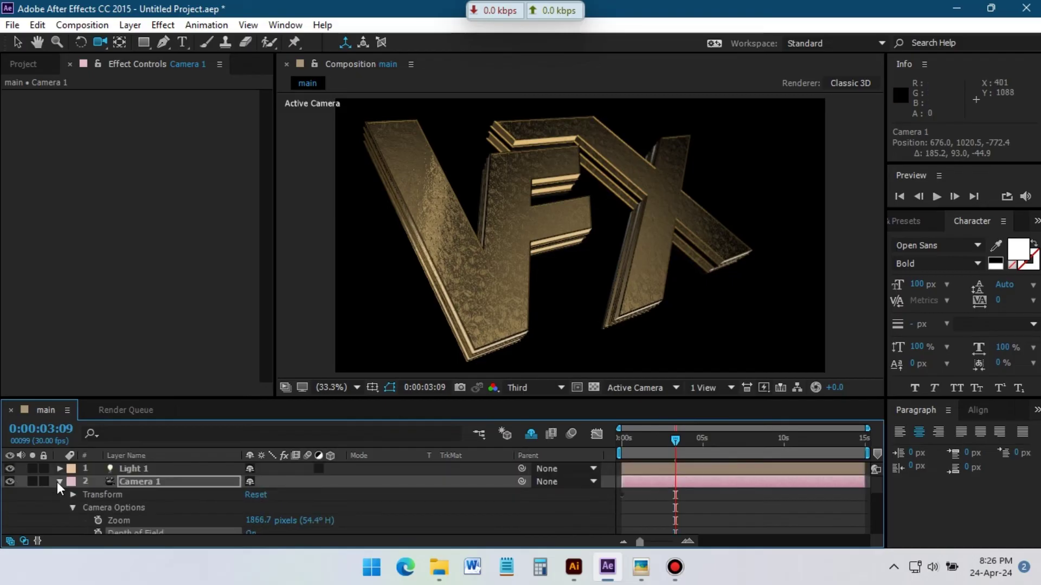
pyautogui.click(59, 481)
# - Add Dust19.mp4 to the main composition directly below the Element 3D layer
pyautogui.click(23, 64)
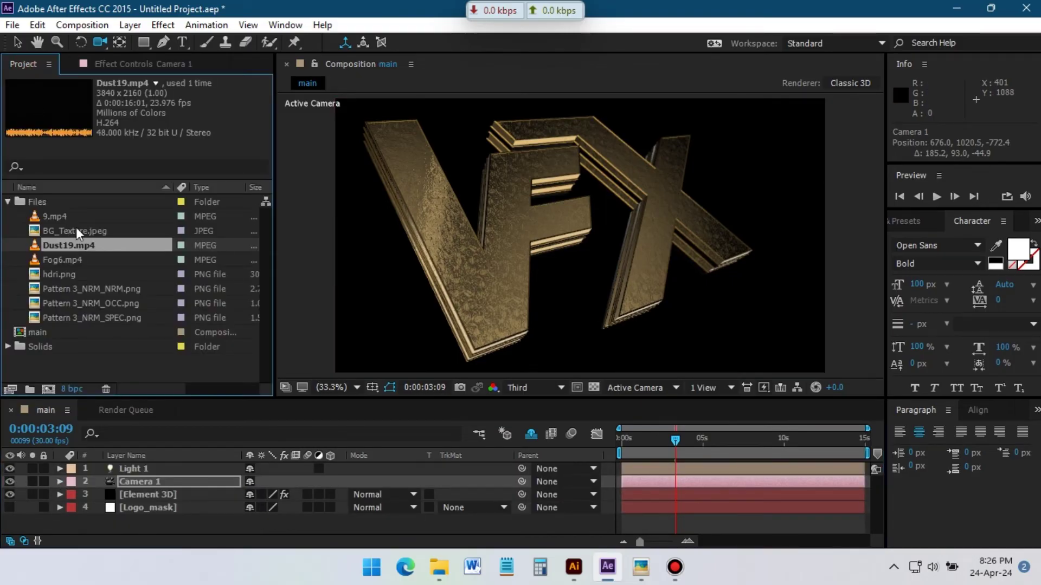
pyautogui.moveTo(67, 246); pyautogui.dragTo(106, 498)
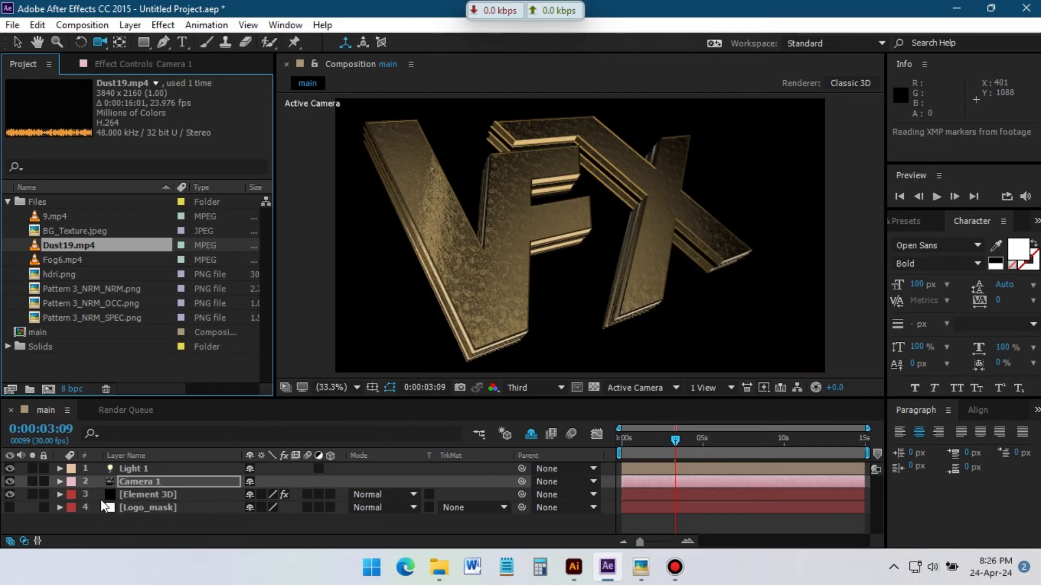
pyautogui.click(128, 514)
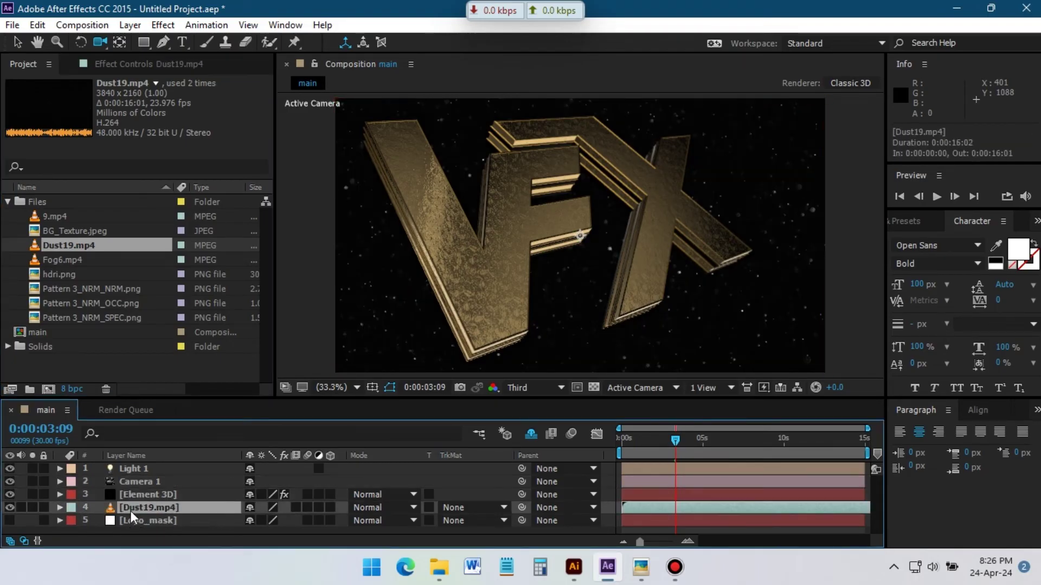
# - Apply VC Color Vibrance to the Dust19.mp4 layer and set its color to orange-red FF3000
pyautogui.hotkey('ctrl', 'space')
pyautogui.write('vc')
pyautogui.click(100, 402)
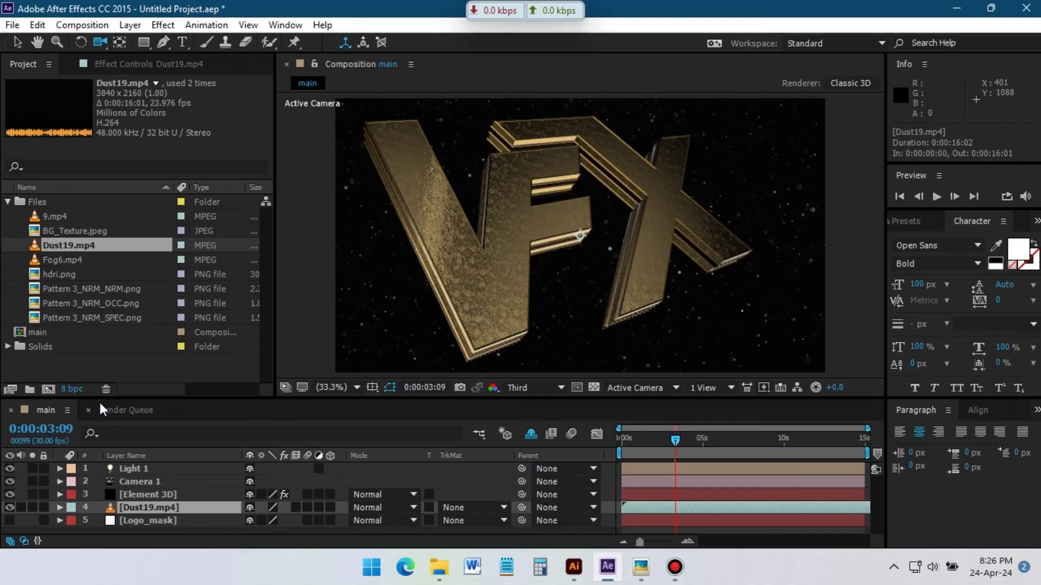
pyautogui.click(161, 111)
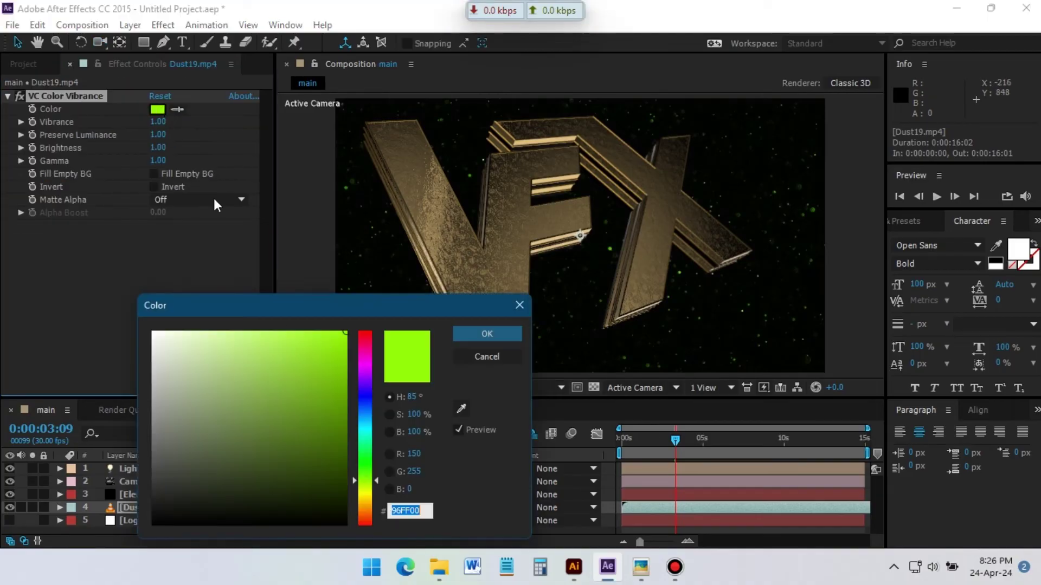
pyautogui.click(363, 517)
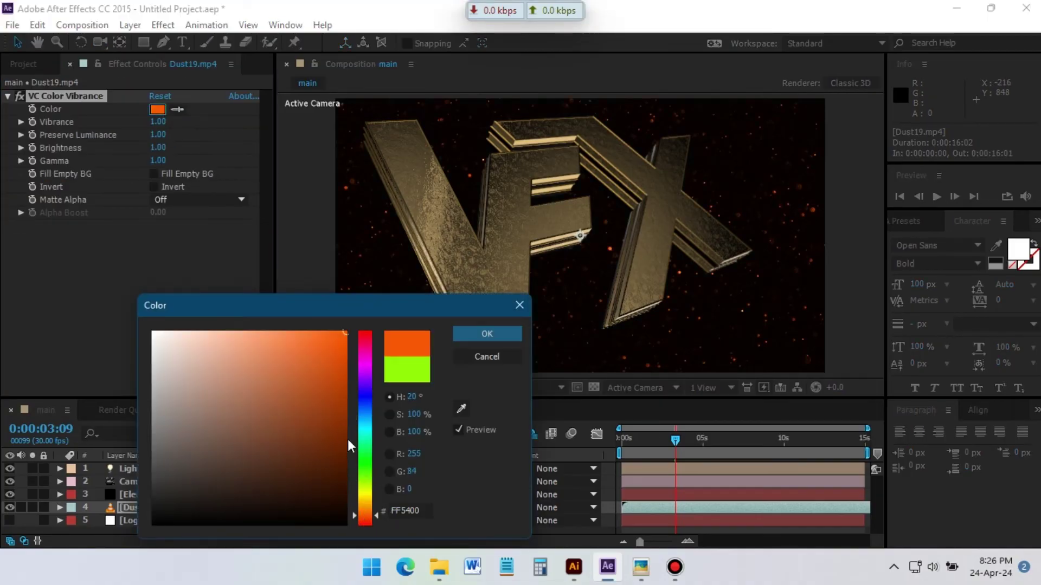
pyautogui.click(366, 522)
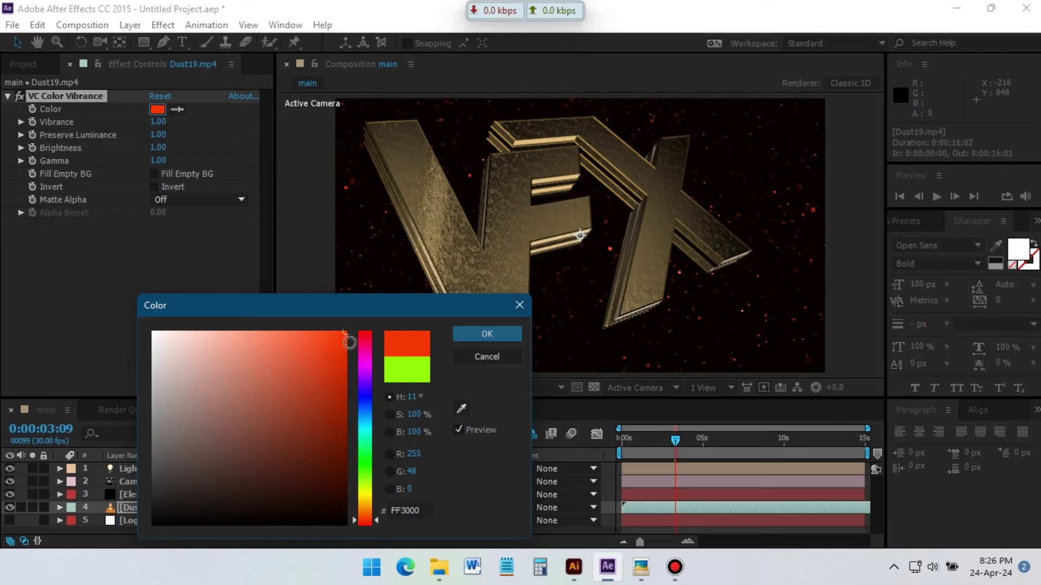
pyautogui.click(473, 334)
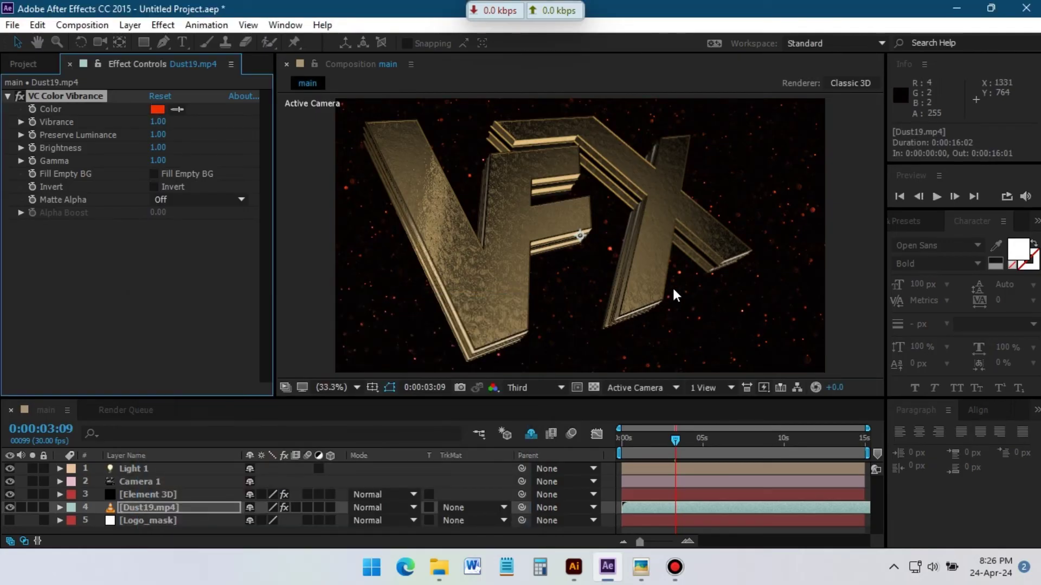
# - Add Fog6.mp4 as the top layer of the composition and set its blending mode to Add
pyautogui.click(65, 260)
pyautogui.moveTo(64, 260); pyautogui.dragTo(147, 471)
pyautogui.click(384, 468)
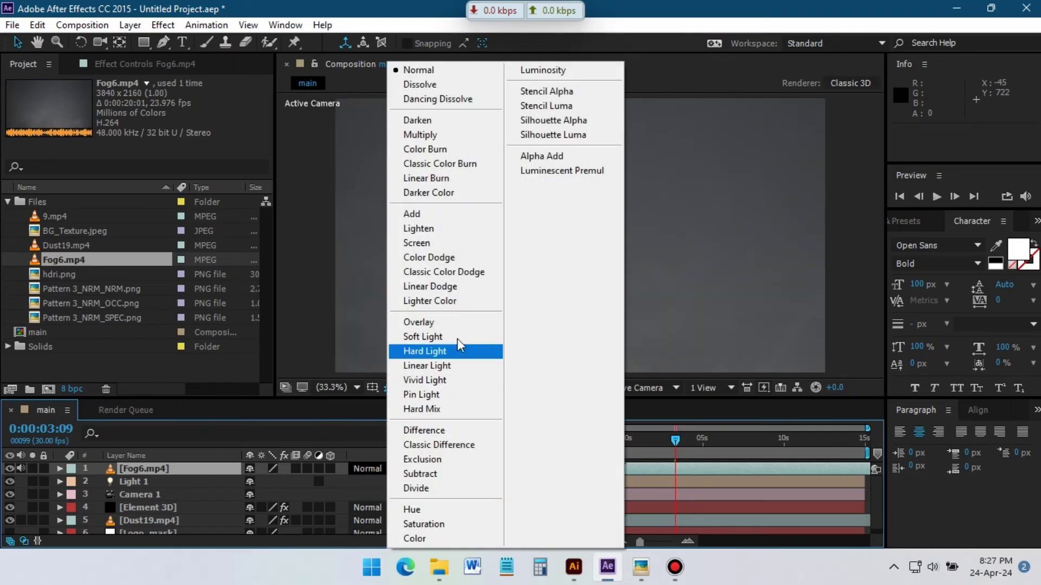
pyautogui.click(433, 243)
pyautogui.click(382, 469)
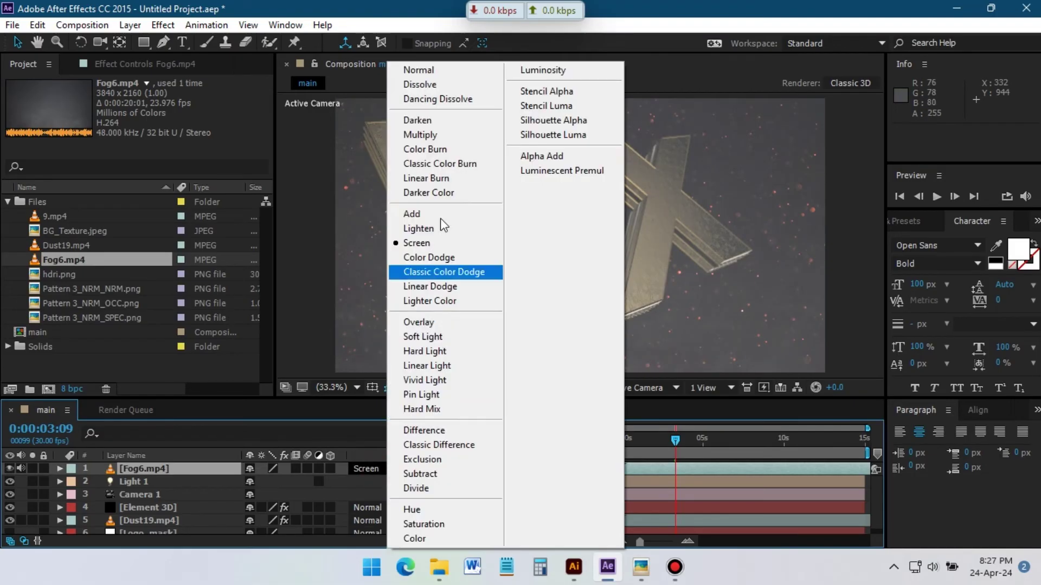
pyautogui.click(438, 216)
# - Apply Curves to the Fog6.mp4 layer and shape the RGB curve into a slight S to add contrast
pyautogui.hotkey('ctrl', 'space')
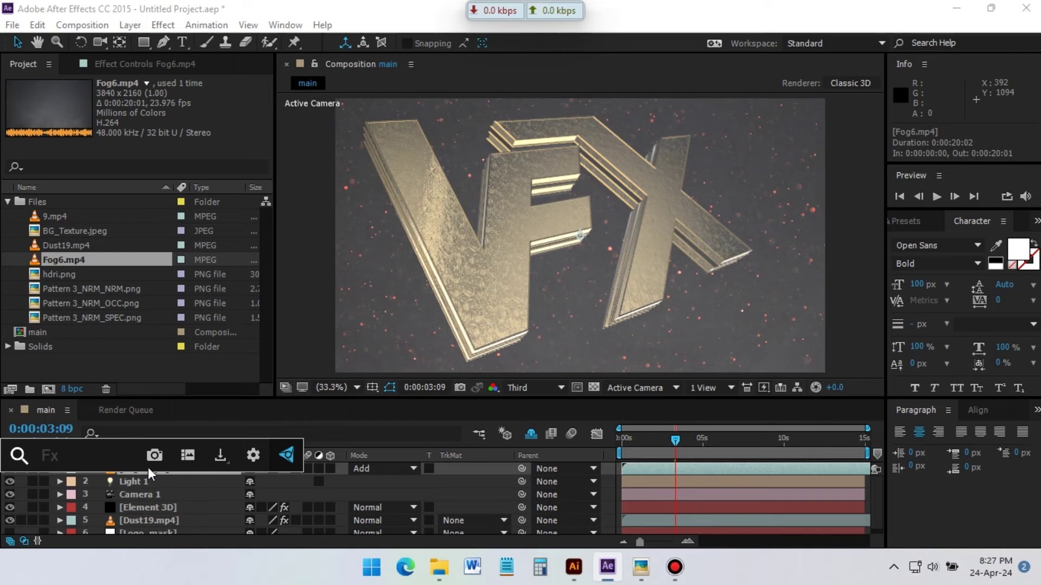
pyautogui.write('cu')
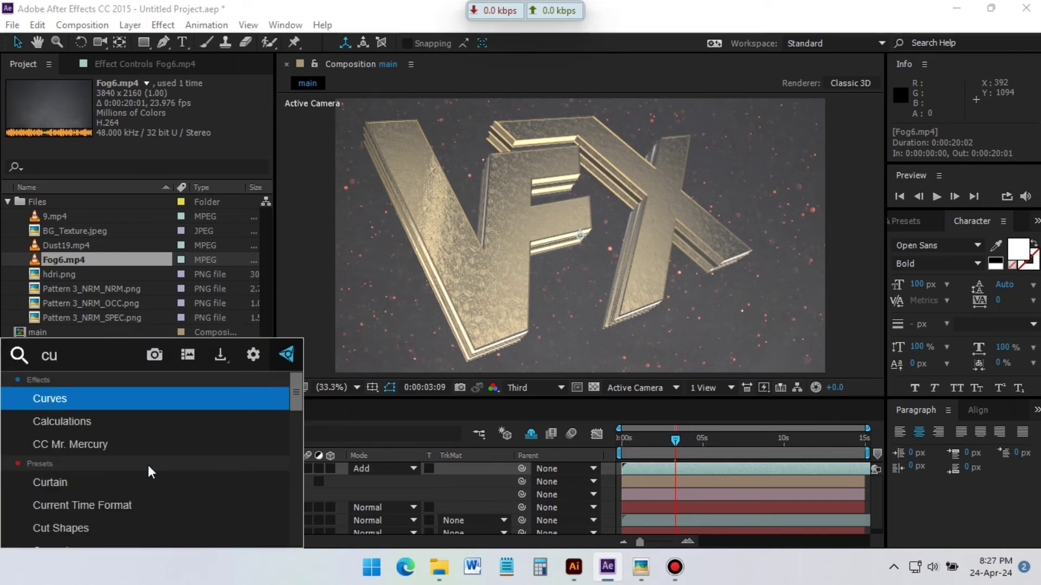
pyautogui.click(92, 405)
pyautogui.moveTo(85, 300); pyautogui.dragTo(88, 308)
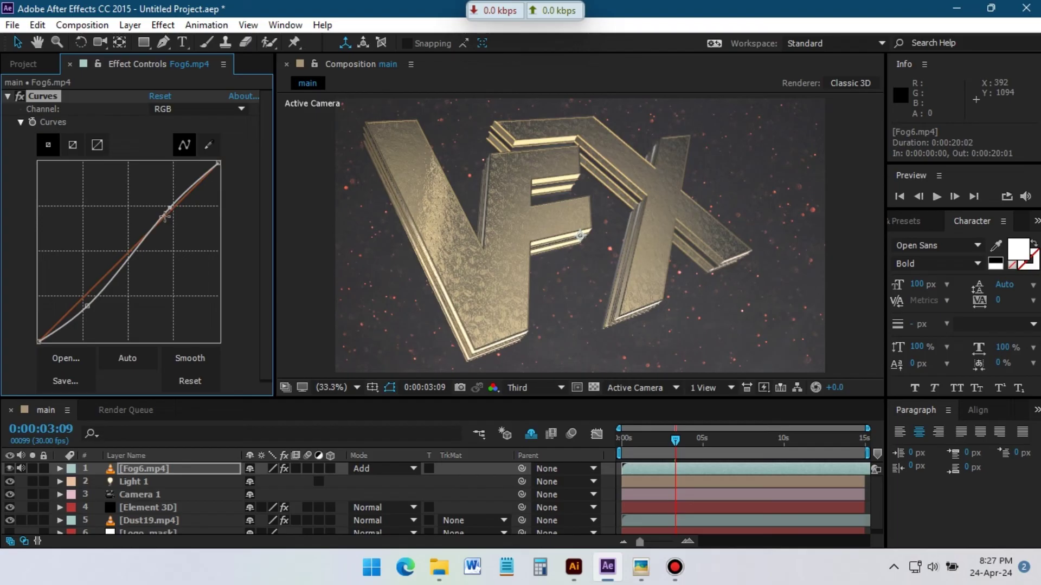
# - Apply Levels to the Fog6.mp4 layer and raise its Input Black to darken the fog
pyautogui.hotkey('ctrl', 'space')
pyautogui.write('le')
pyautogui.click(92, 425)
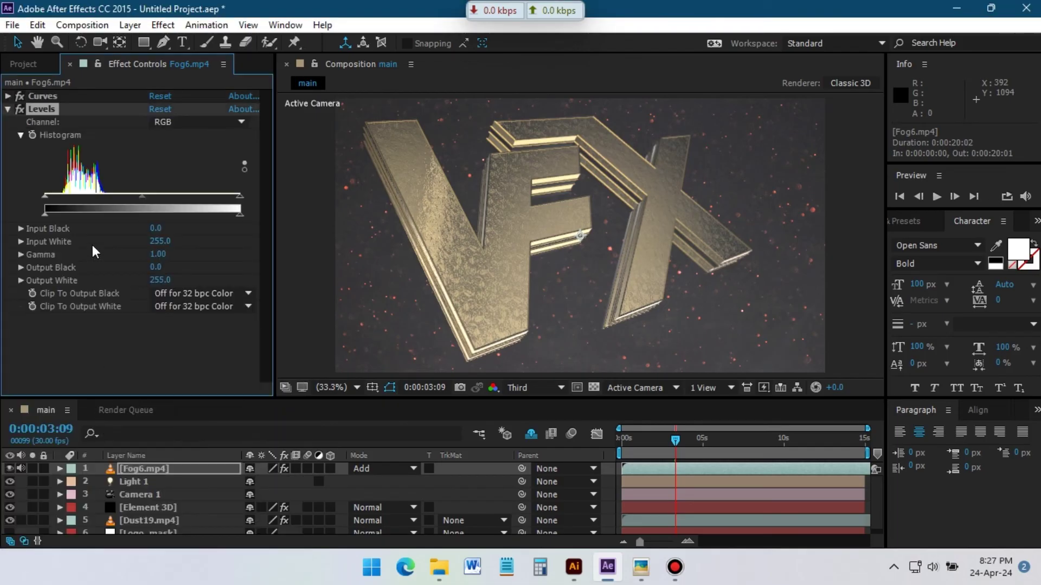
pyautogui.moveTo(68, 203); pyautogui.dragTo(96, 203)
# - Add 9.mp4 as the top layer of the composition and set its blending mode to Screen
pyautogui.hotkey('ctrl', '0')
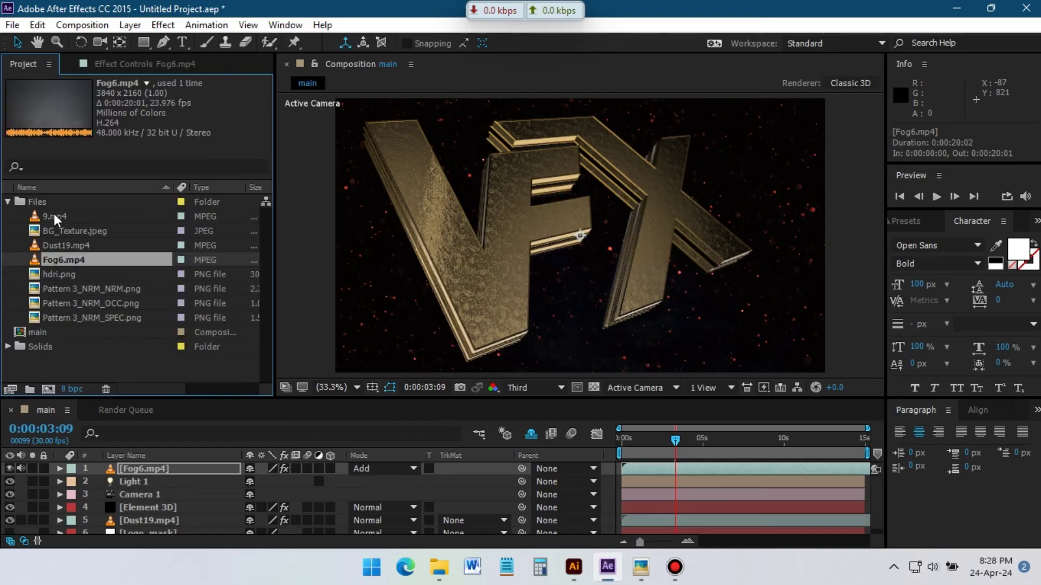
pyautogui.click(56, 217)
pyautogui.moveTo(95, 430); pyautogui.dragTo(93, 472)
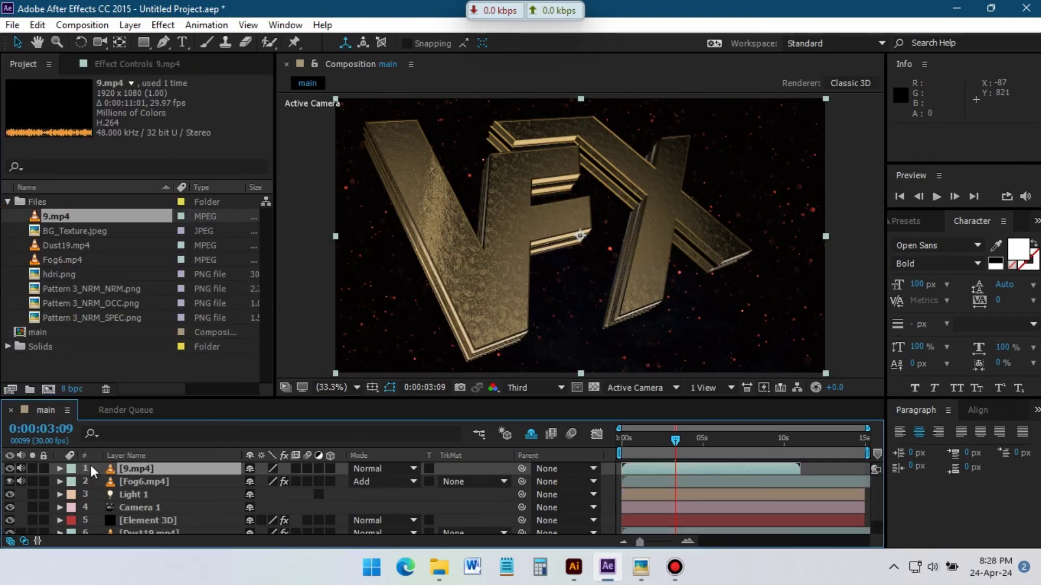
pyautogui.click(378, 469)
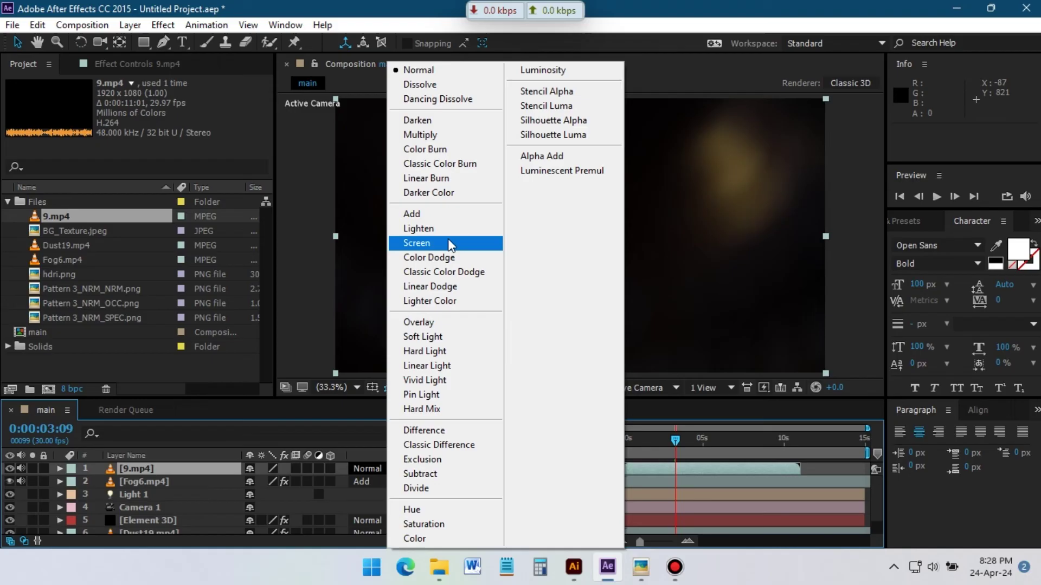
pyautogui.click(448, 242)
# - Add an adjustment layer directly above the Element 3D layer
pyautogui.click(616, 363)
pyautogui.click(130, 25)
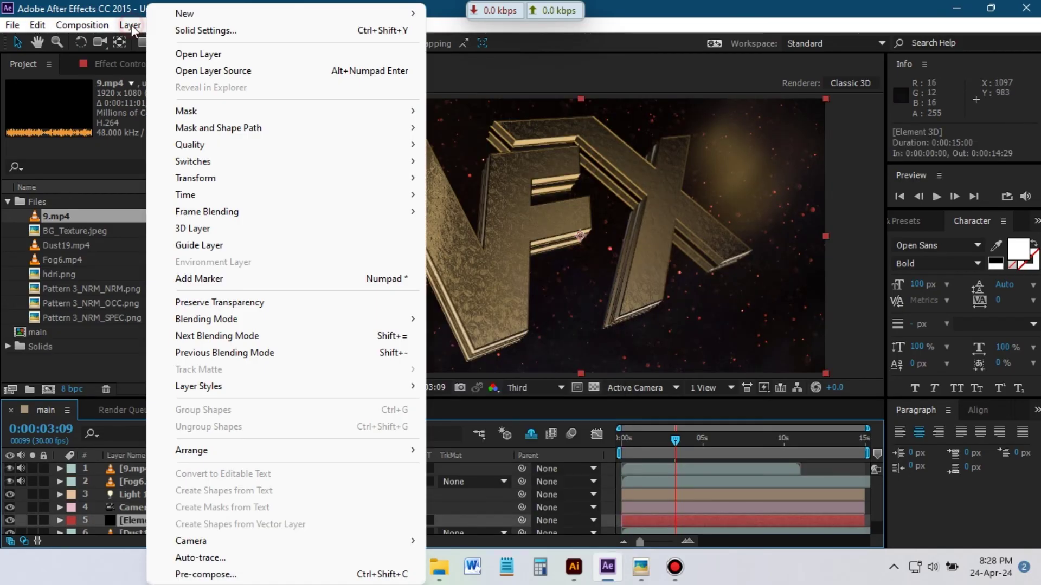
pyautogui.moveTo(217, 14)
pyautogui.click(531, 96)
# - Apply Curves to Adjustment Layer 1 and pull the lower part of the RGB curve down to darken the shadows
pyautogui.moveTo(941, 308); pyautogui.dragTo(179, 488)
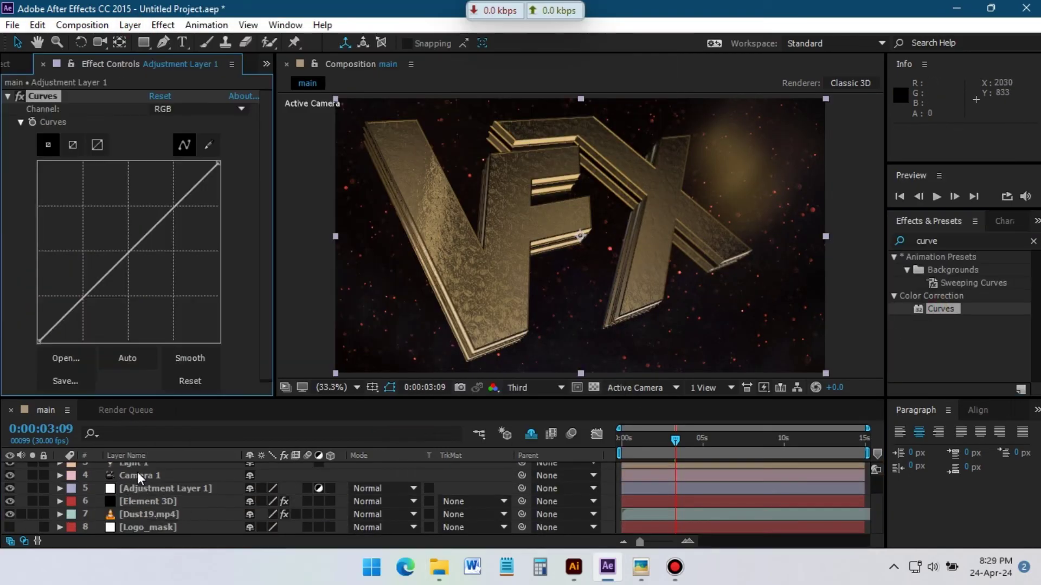
pyautogui.moveTo(82, 298); pyautogui.dragTo(93, 306)
pyautogui.click(8, 95)
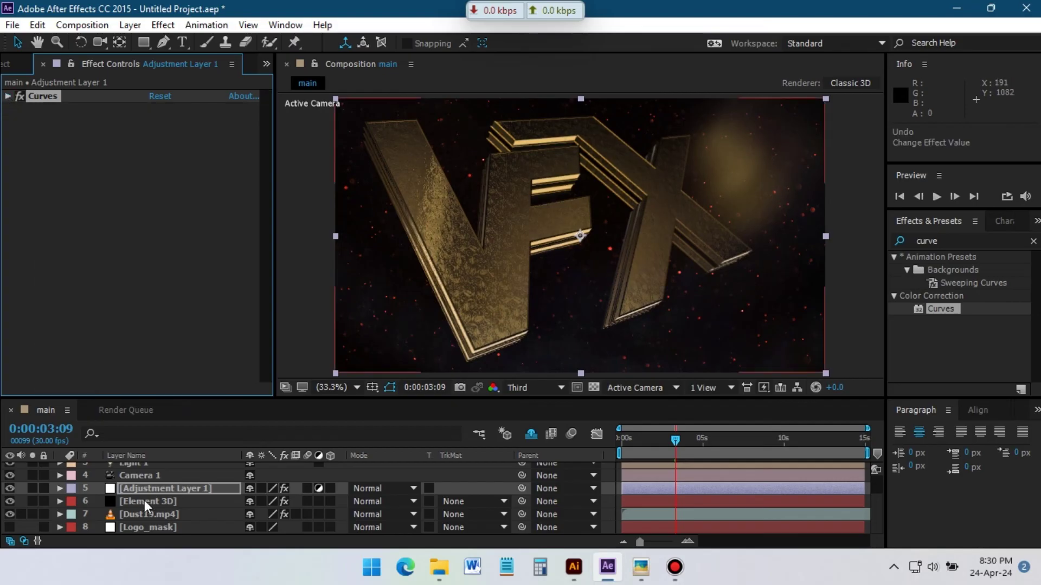
# - Apply Levels to Adjustment Layer 1 and raise its Input Black to 9, with Gamma at 1.07
pyautogui.doubleClick(943, 241)
pyautogui.write('lev')
pyautogui.moveTo(921, 335); pyautogui.dragTo(152, 491)
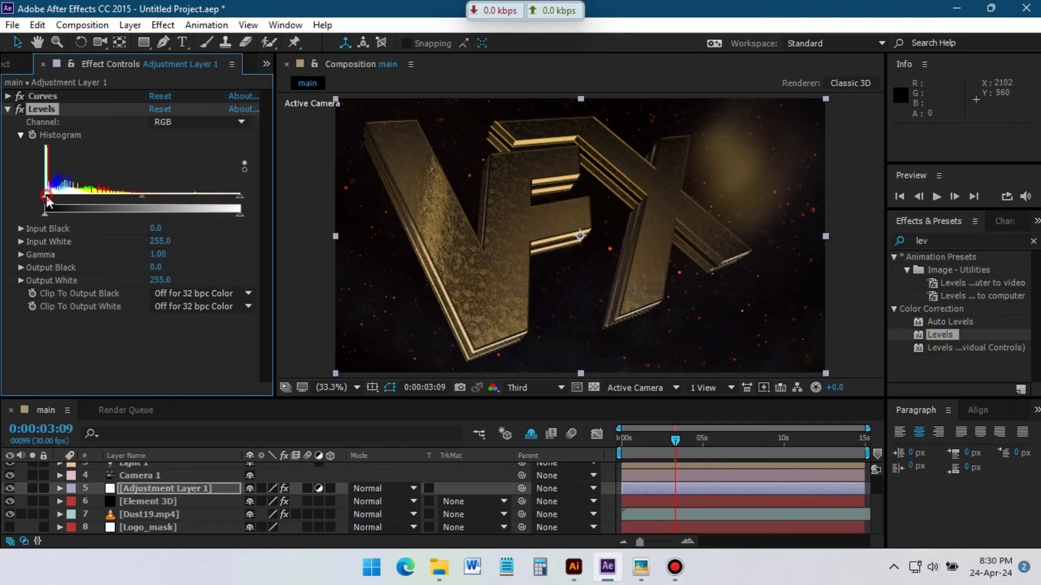
pyautogui.moveTo(45, 197); pyautogui.dragTo(54, 198)
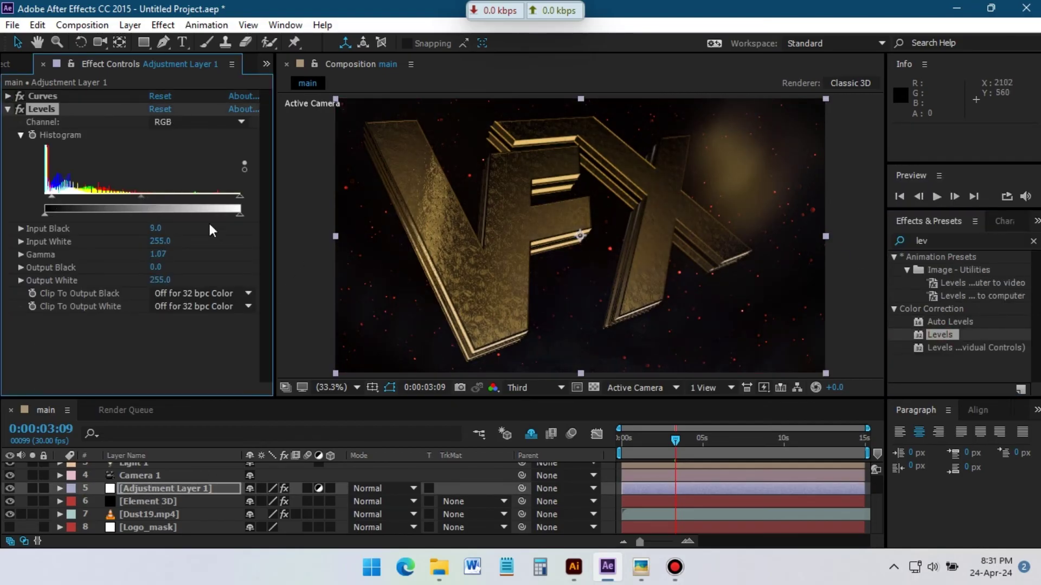
# - Apply Box Blur to the Dust19.mp4 layer with a Blur Radius of 2
pyautogui.click(146, 514)
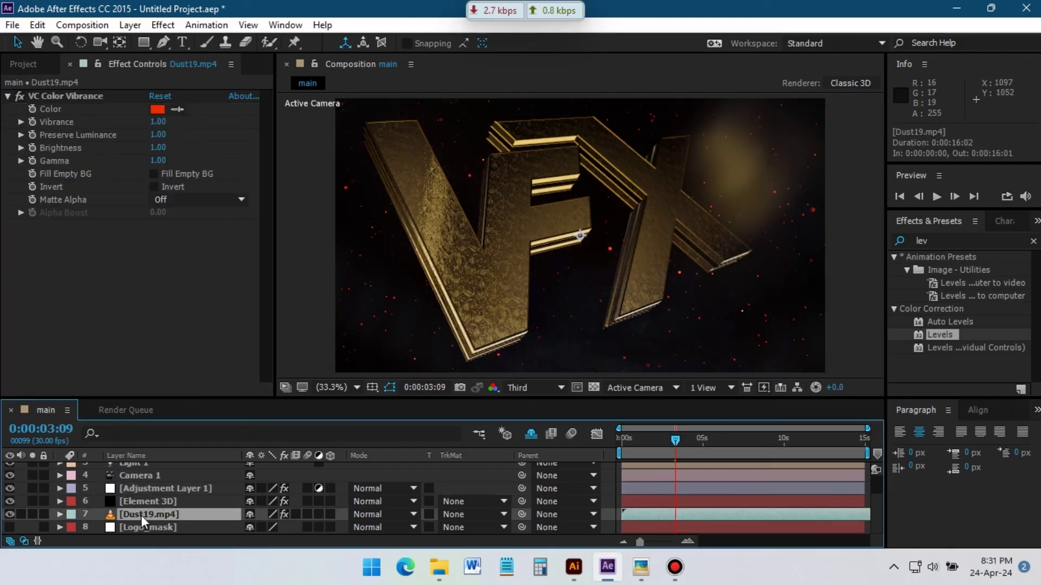
pyautogui.doubleClick(943, 241)
pyautogui.write('box bl')
pyautogui.moveTo(943, 270); pyautogui.dragTo(408, 446)
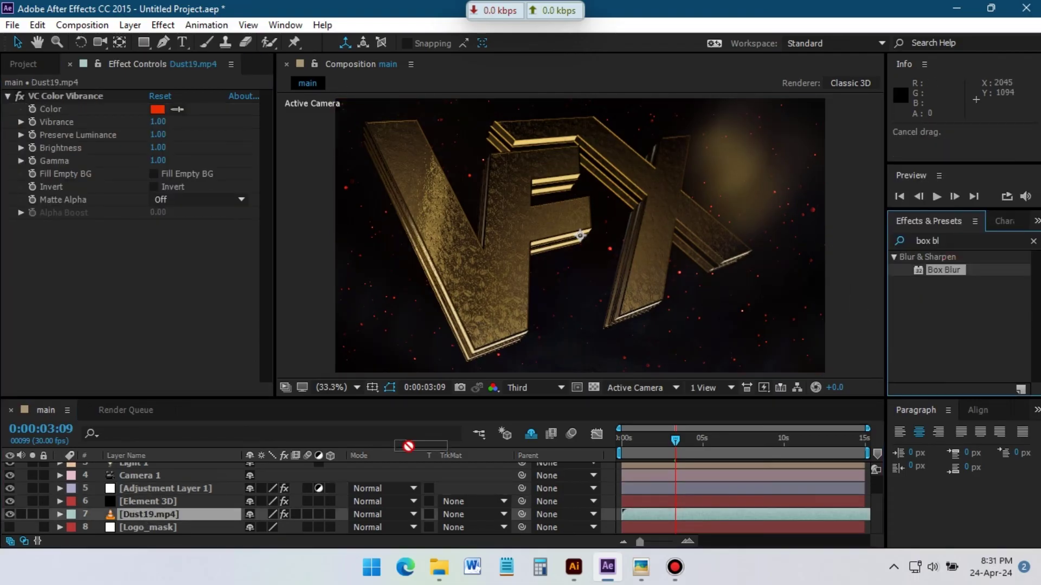
pyautogui.moveTo(134, 514); pyautogui.dragTo(135, 514)
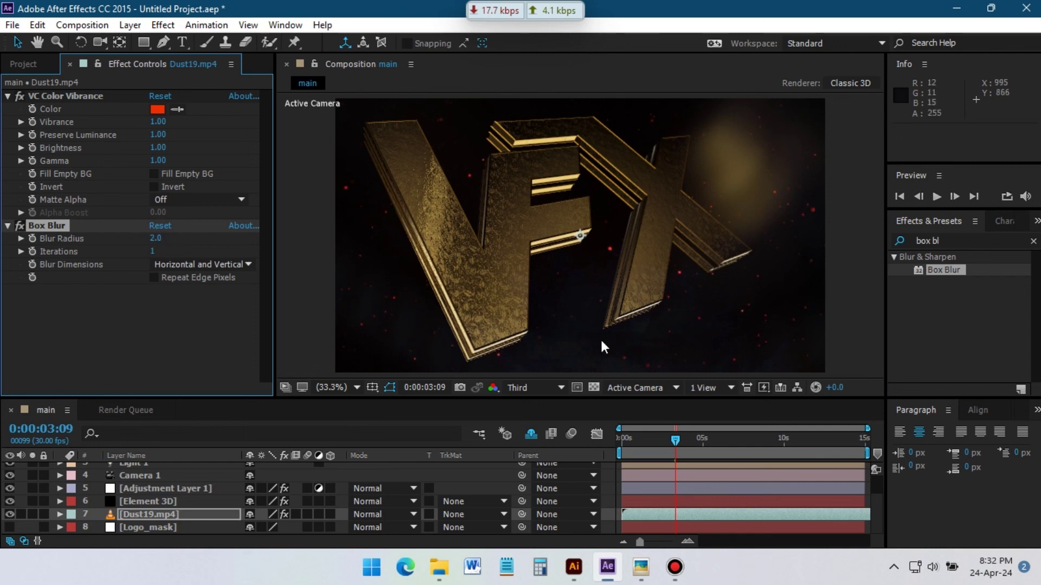
# - End the work area just after Camera 1's last keyframe, at about 0:00:03:18, and trim the composition to the work area
pyautogui.scroll(2, 711, 505)
pyautogui.click(712, 508)
pyautogui.press('u')
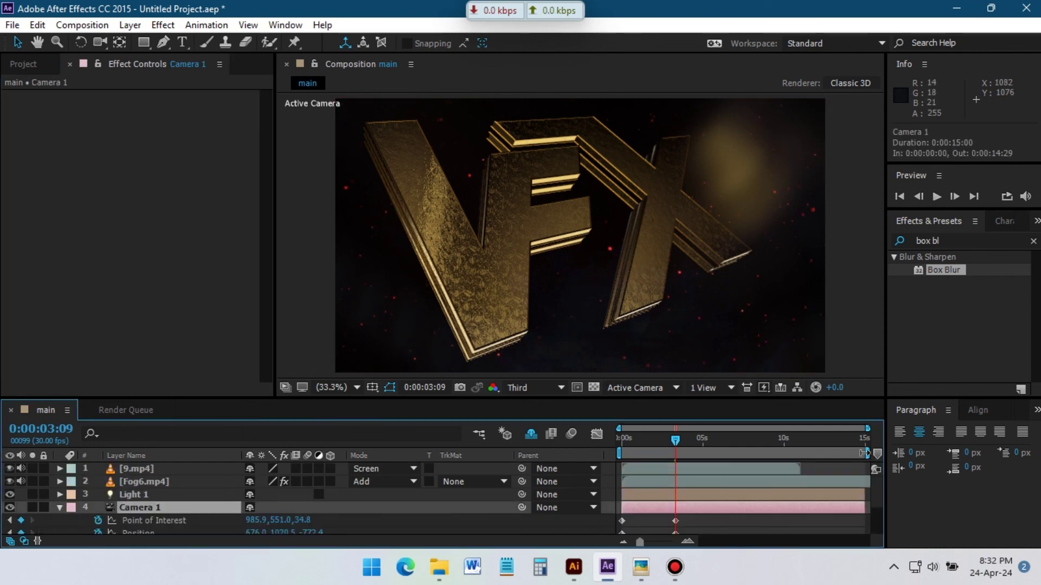
pyautogui.moveTo(868, 453); pyautogui.dragTo(609, 441)
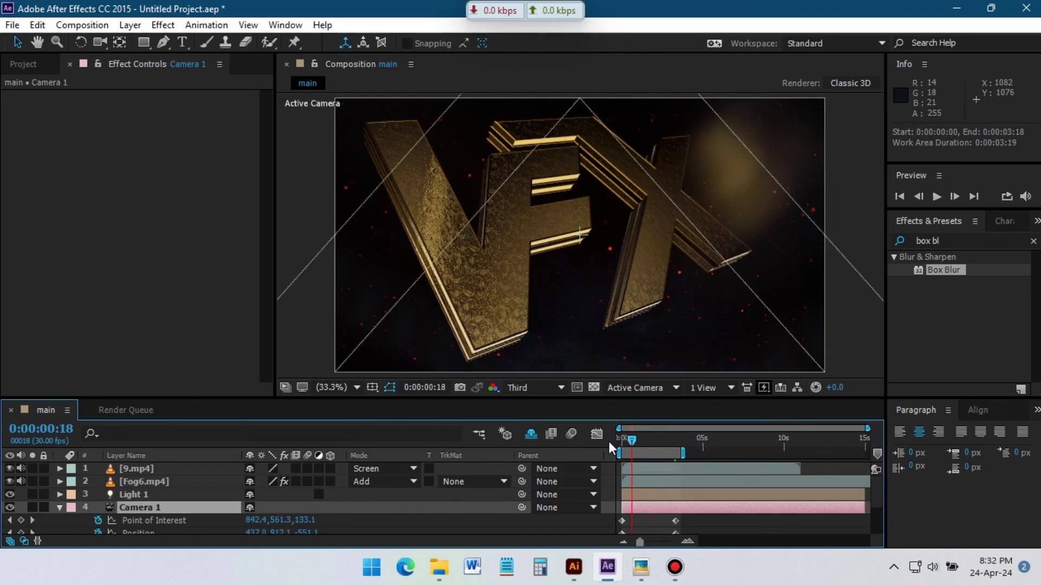
pyautogui.press('space')
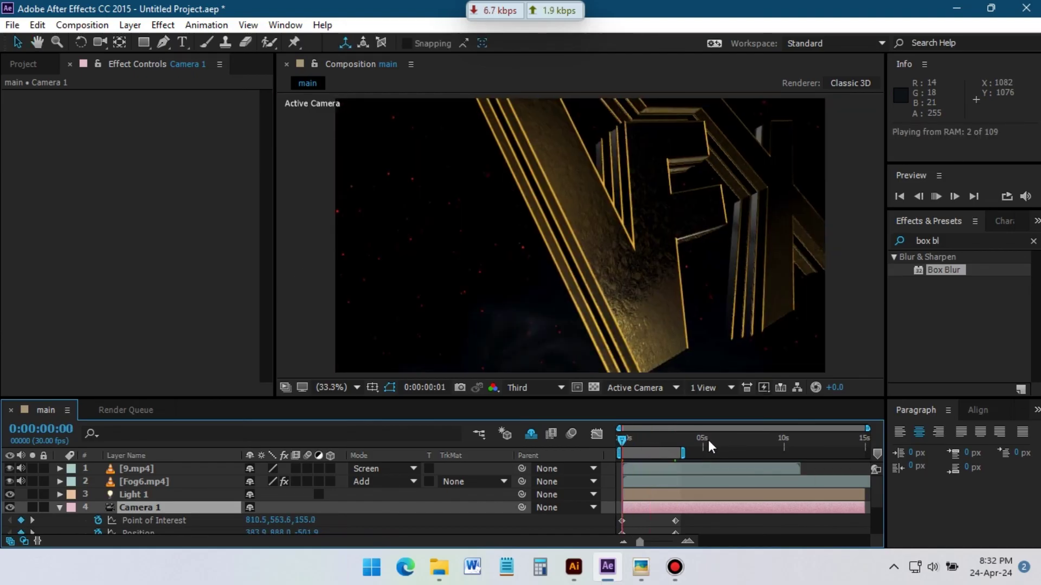
pyautogui.rightClick(668, 454)
pyautogui.click(687, 498)
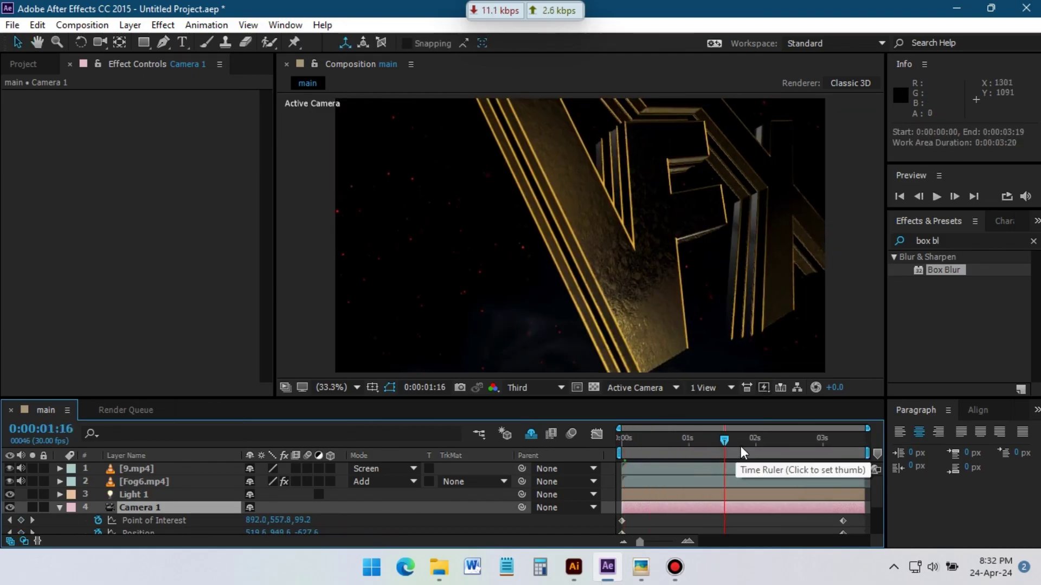